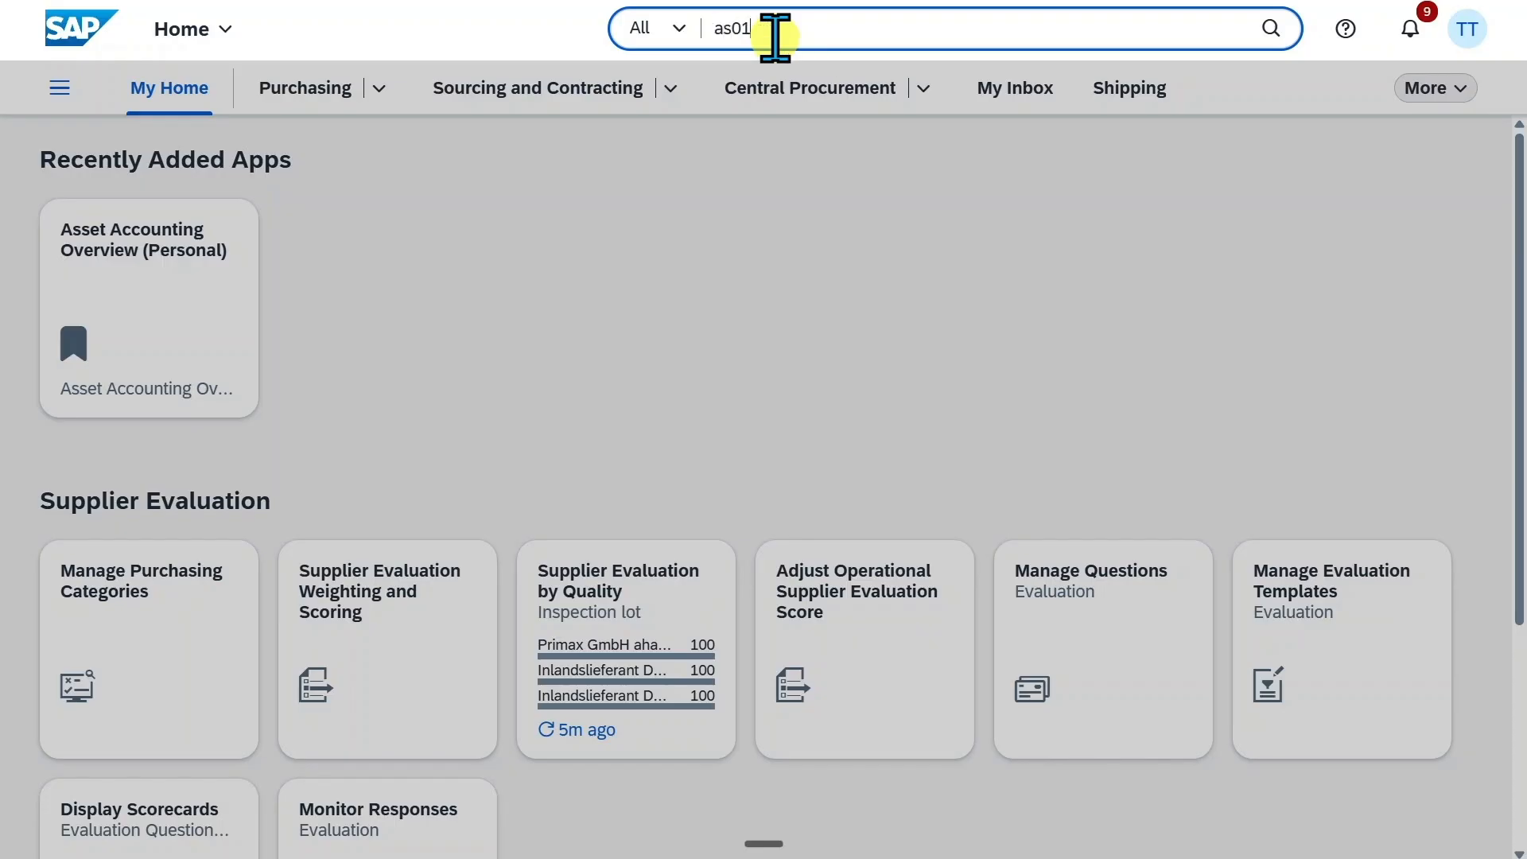
Start creating an asset (AS01) in asset class 2000, company code 1010, with the description Test
left_click(808, 134)
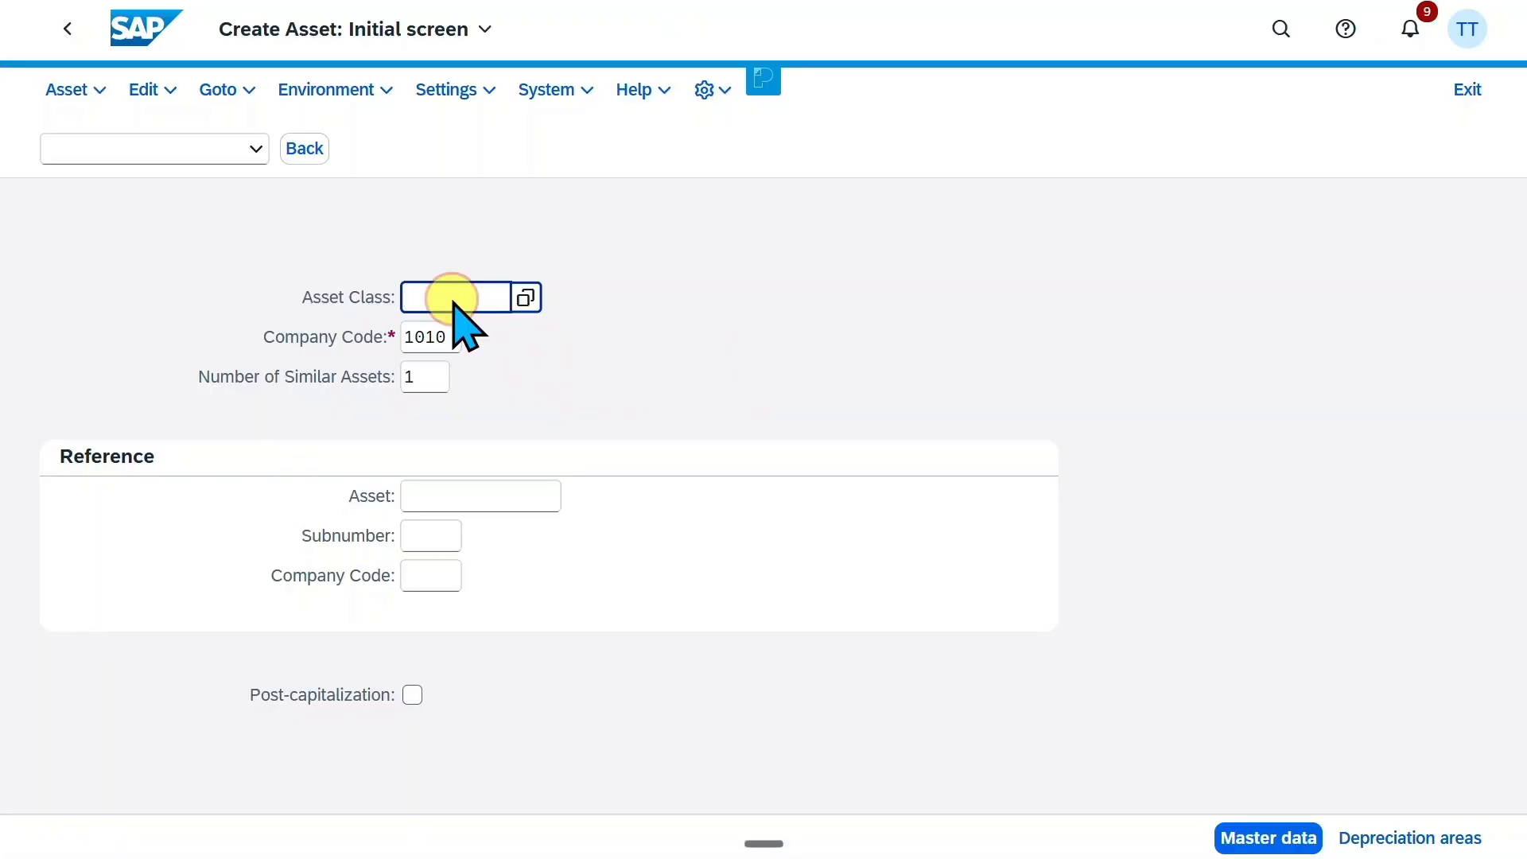
key("Return")
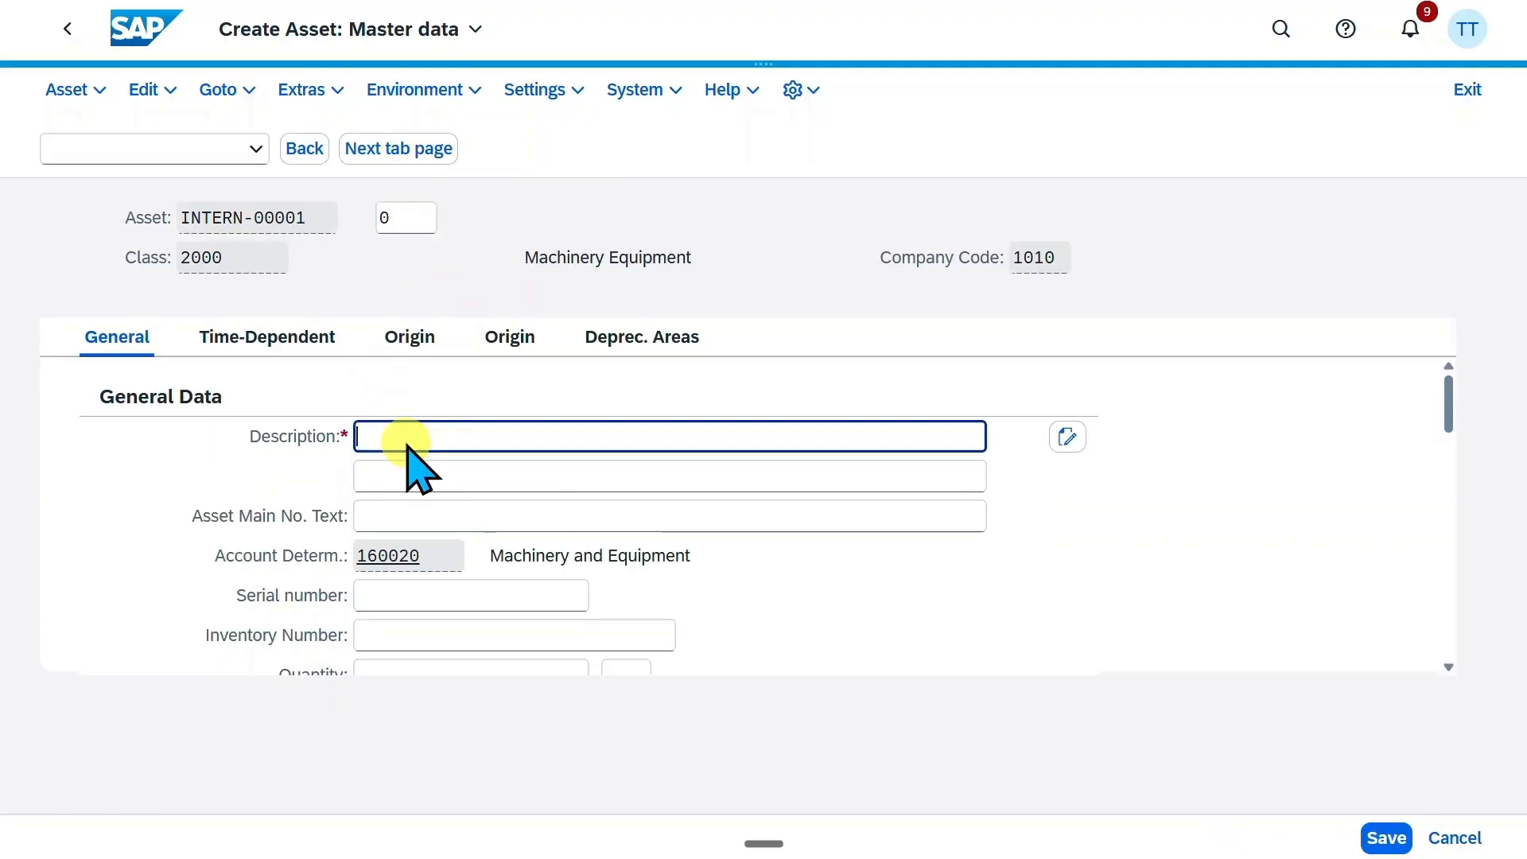
type("Test")
scroll(406, 477, "down", 2)
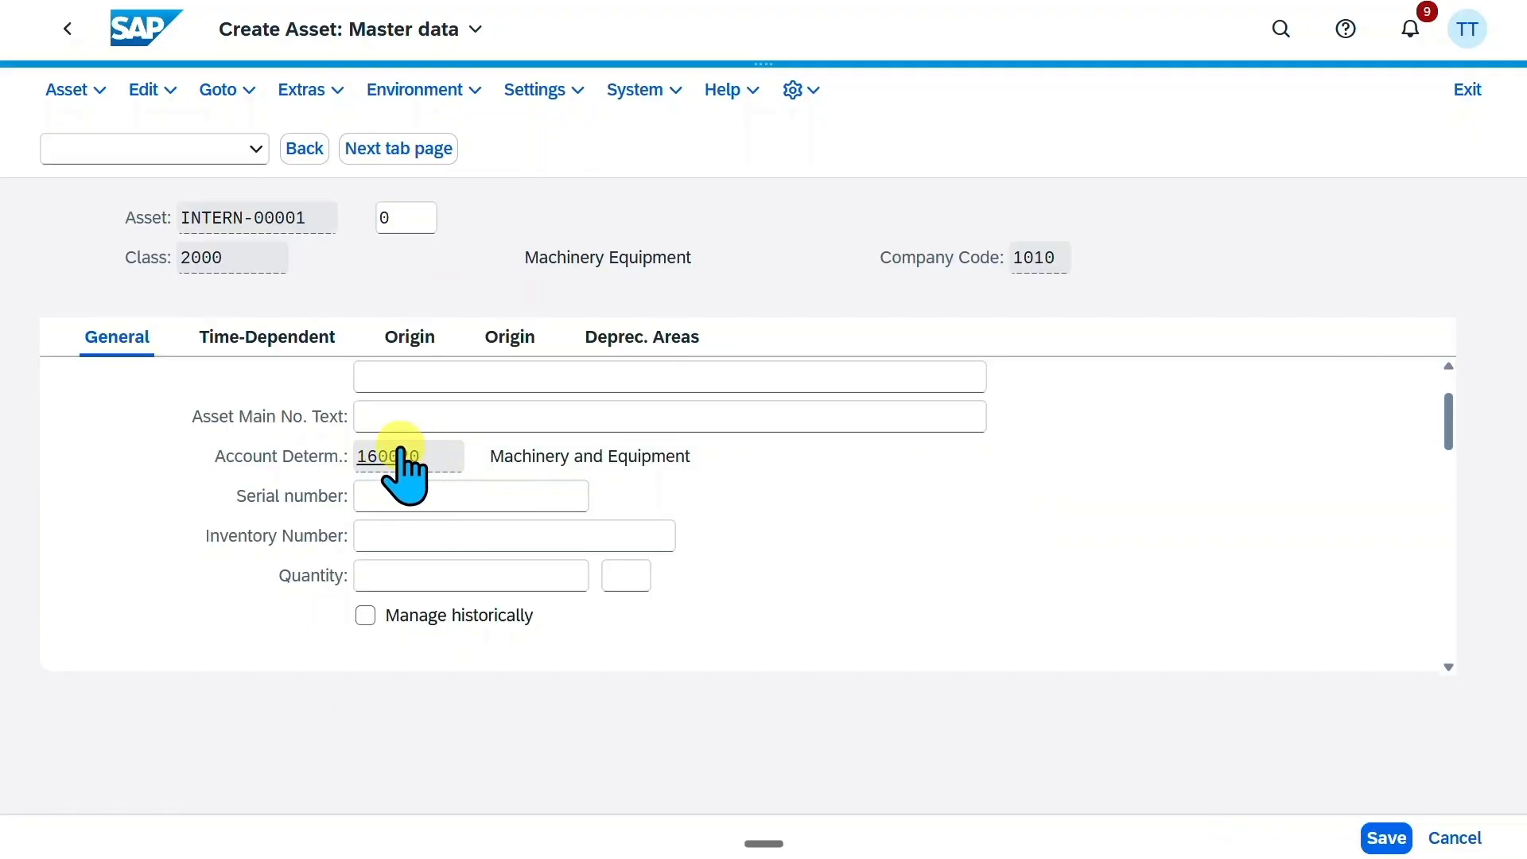
left_click(443, 492)
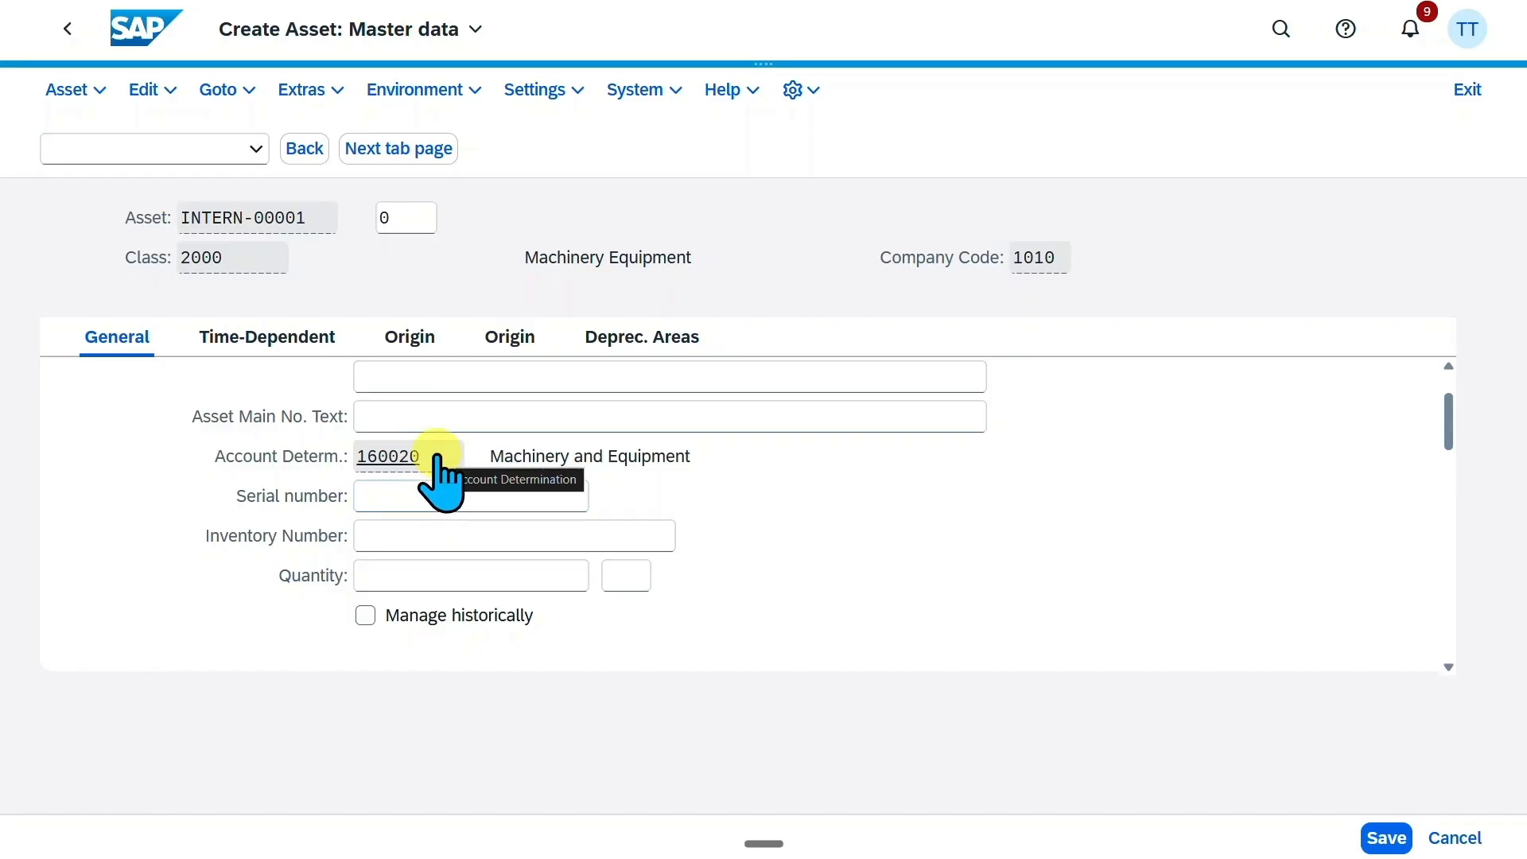
Assign cost center 10101701 in the asset's time-dependent data and save the asset
left_click(268, 338)
left_click(440, 436)
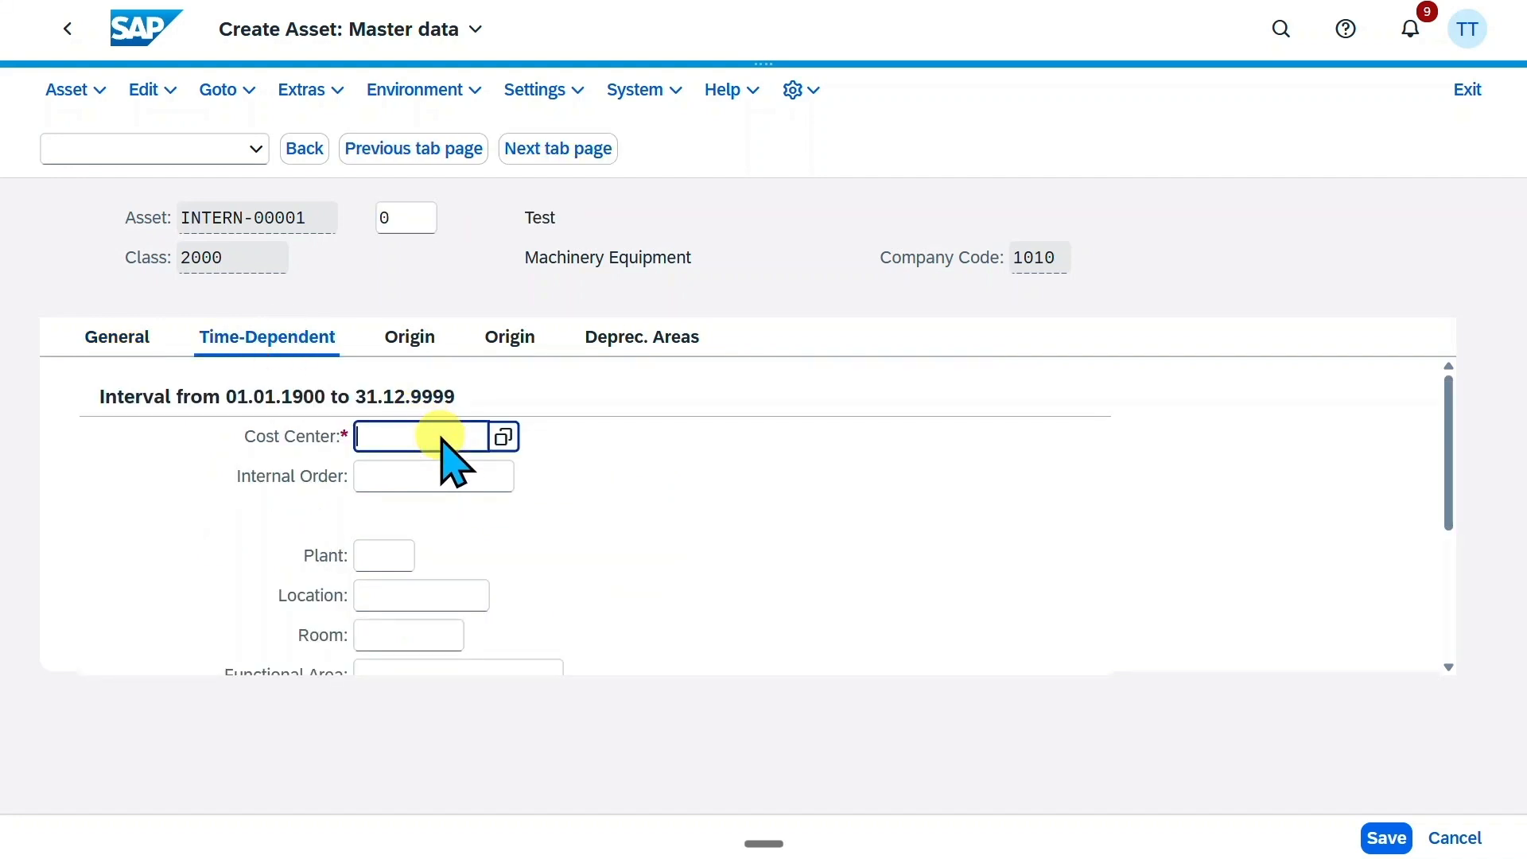
type("10101701")
key("Return")
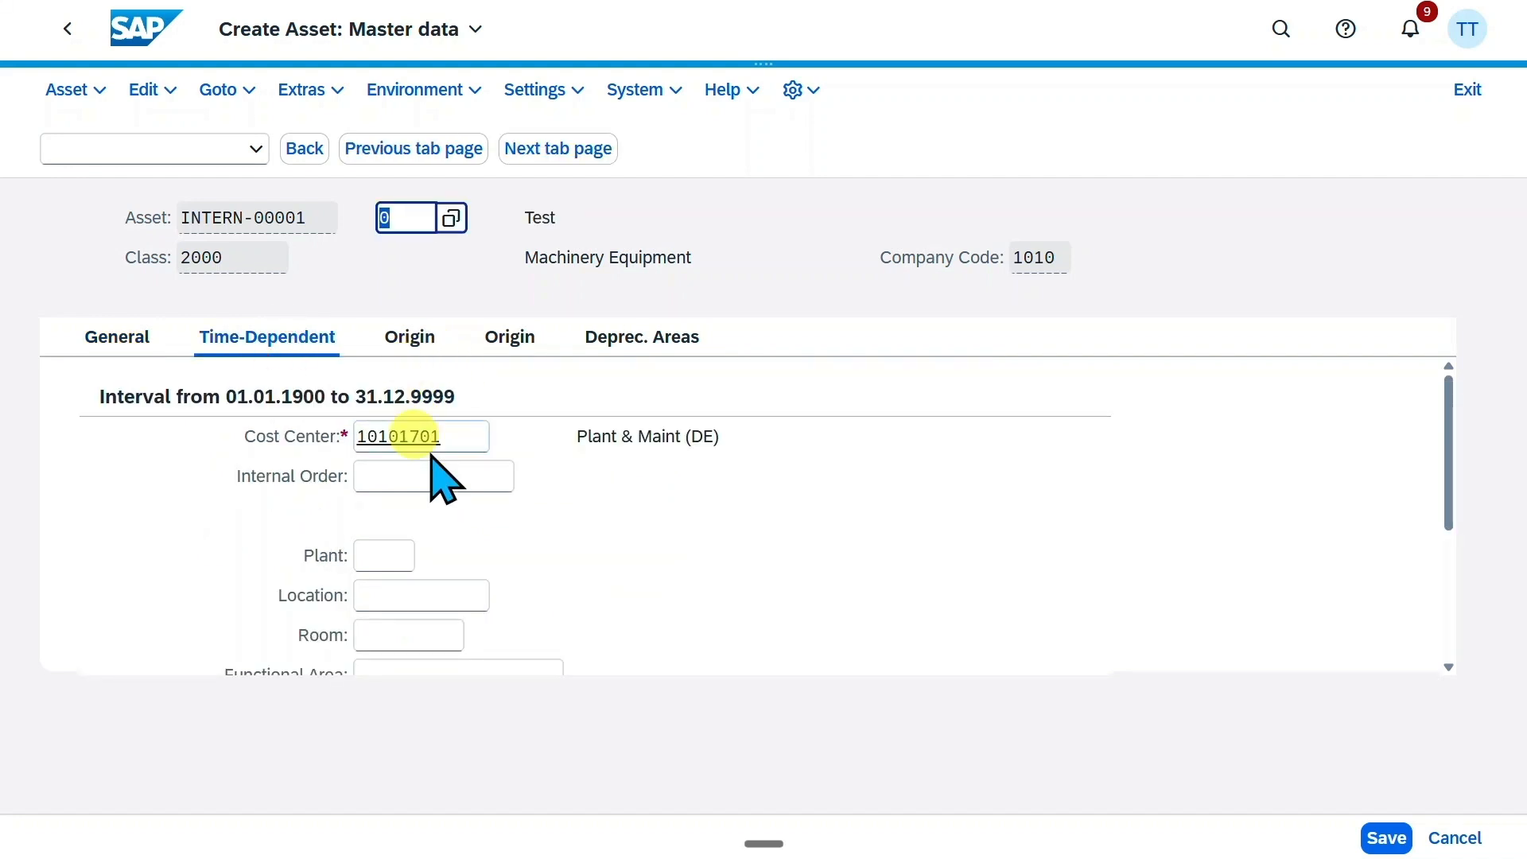
left_click(1385, 840)
Select the new asset's number and open Post Acquisition (Non-Integrated) - With Automatic Offsetting Entry (ABZO) for that asset
left_click_drag(219, 837, 161, 838)
left_click(1281, 30)
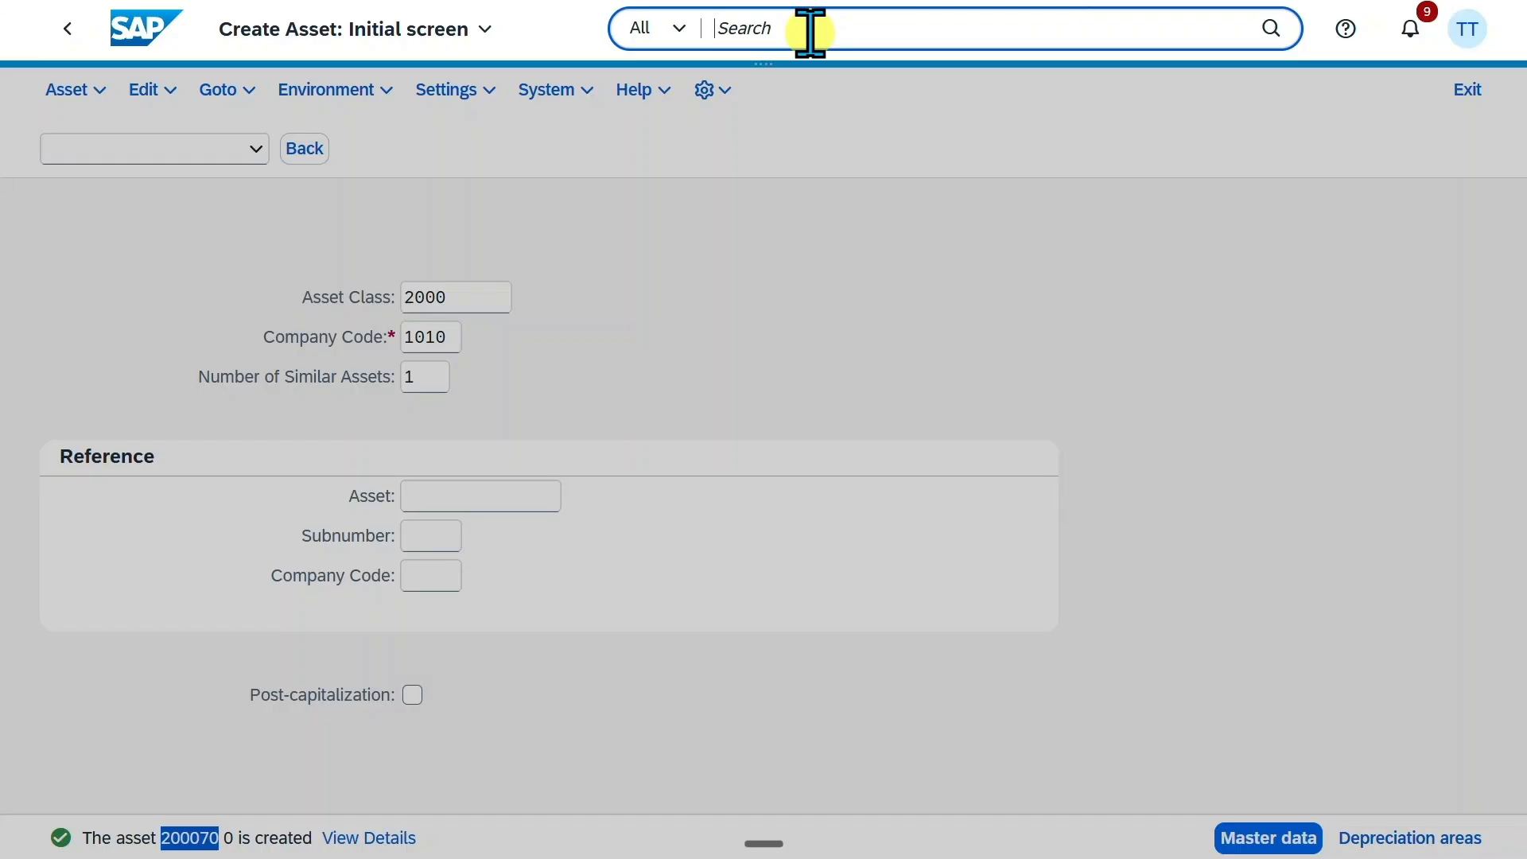
type("abzo")
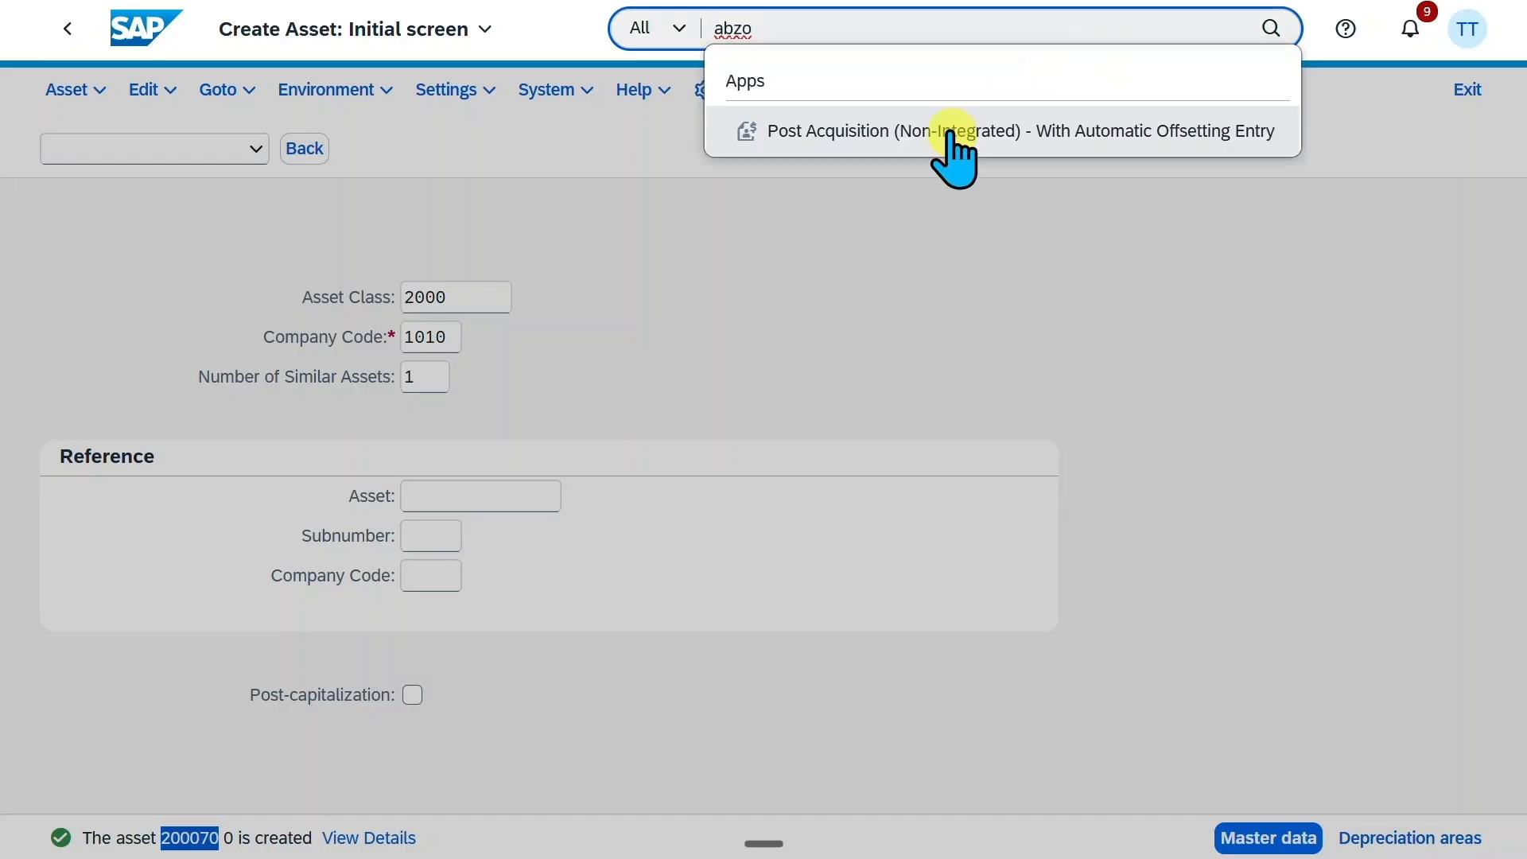
left_click(1042, 134)
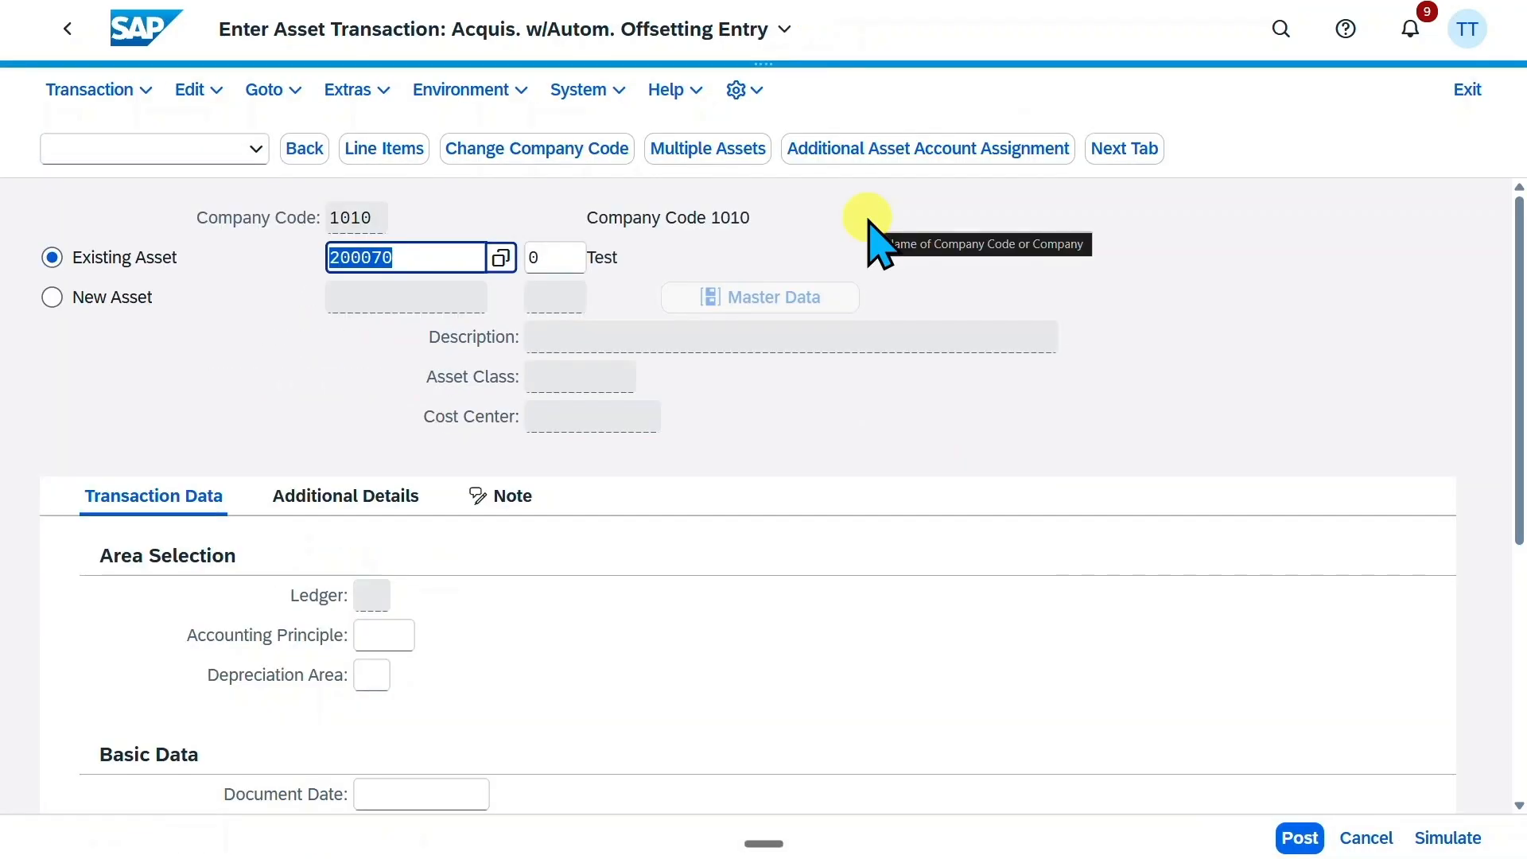
left_click_drag(417, 253, 305, 231)
left_click(416, 254)
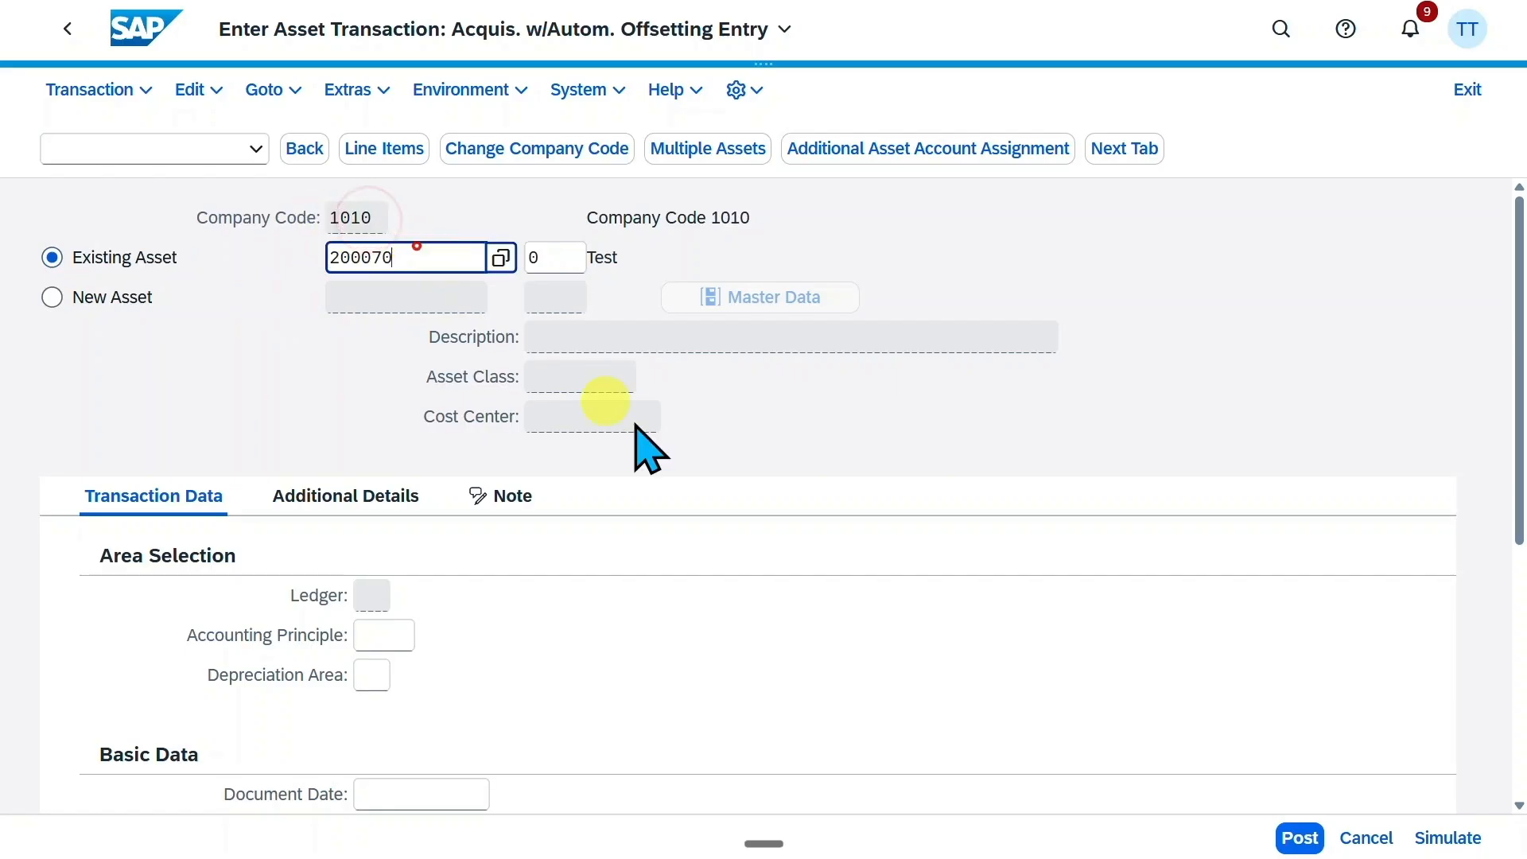
Set both the document date and the asset value date of the acquisition to 03.05.2026, matching the posting date
scroll(782, 559, "down", 3)
scroll(782, 558, "down", 1)
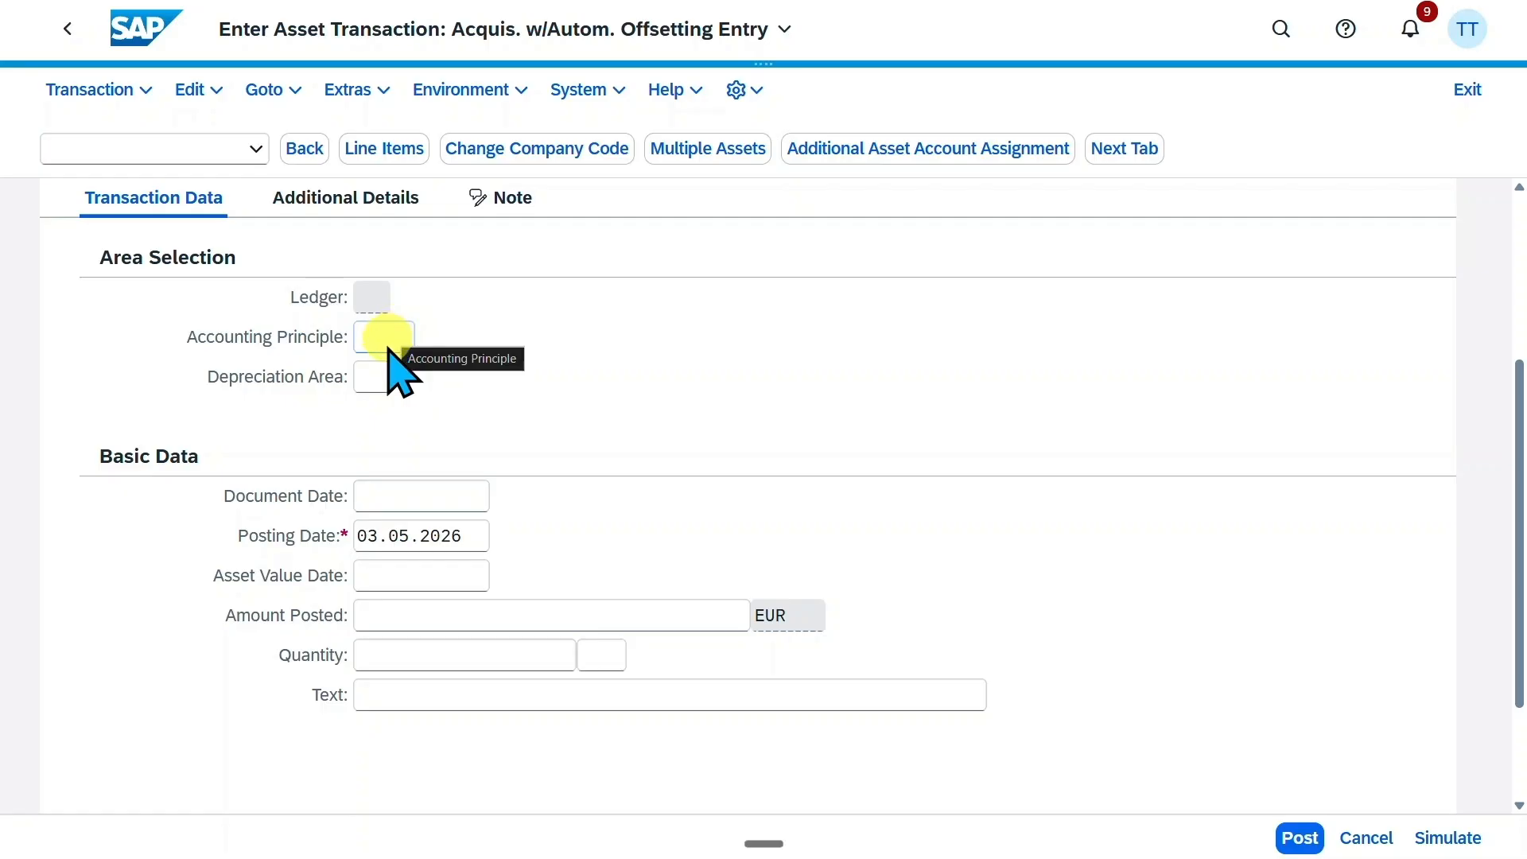
left_click(325, 536)
key("ctrl+c")
left_click(444, 493)
key("ctrl+v")
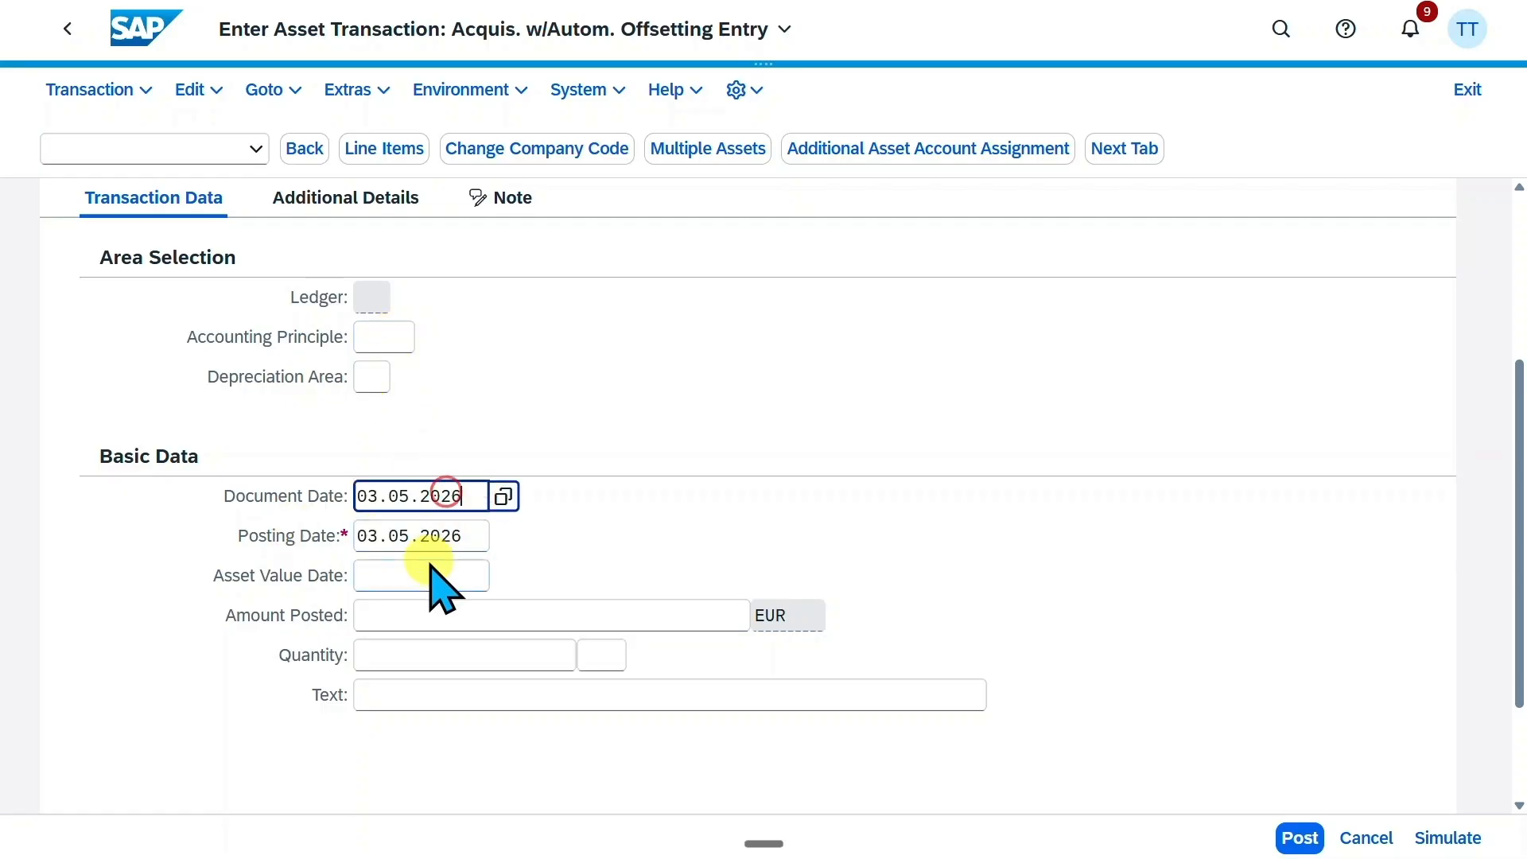
left_click(430, 569)
key("ctrl+v")
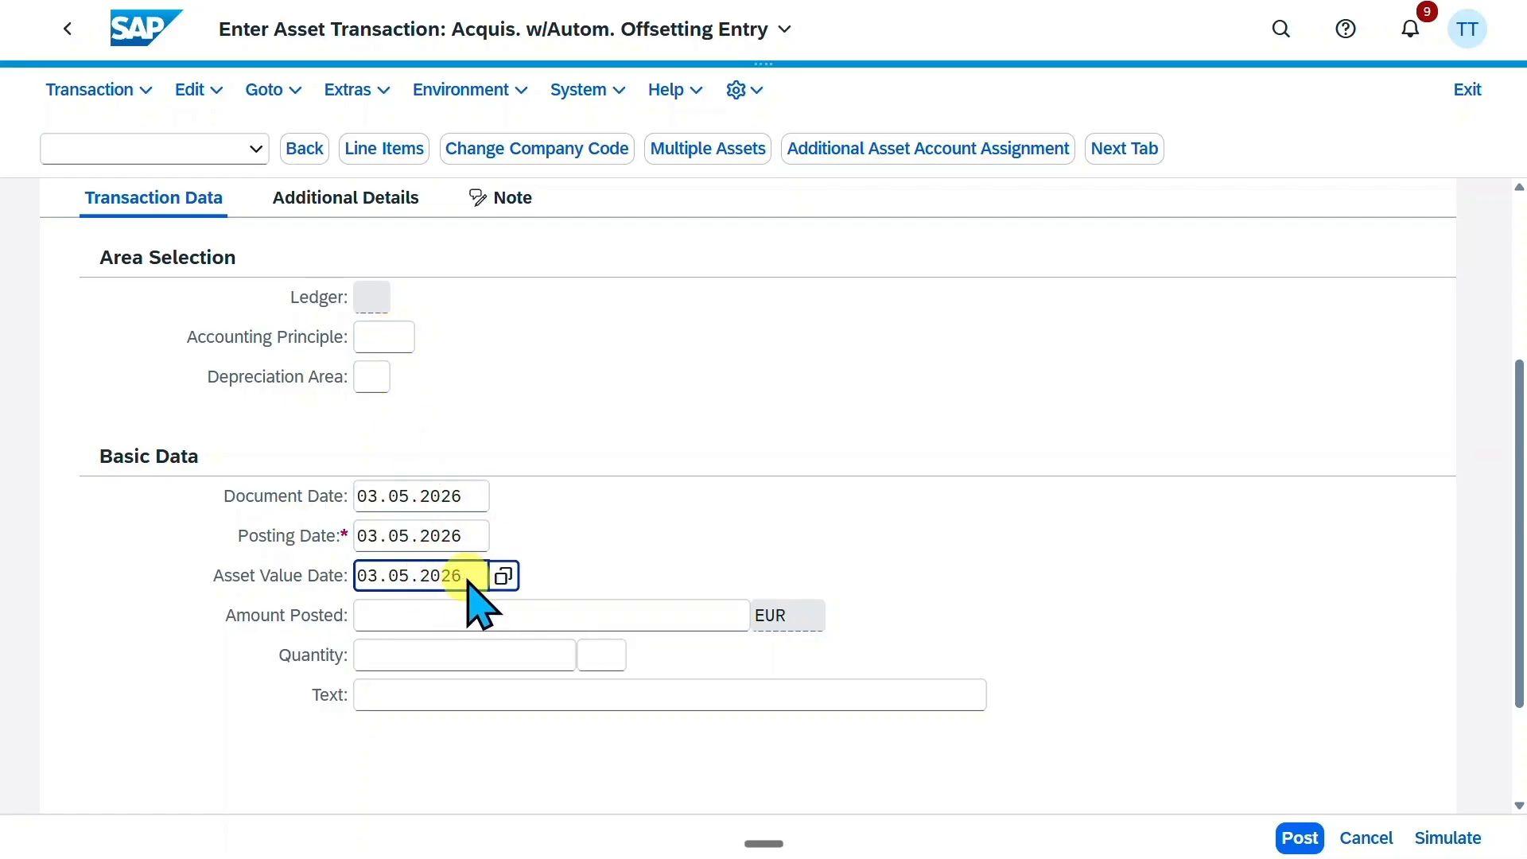
left_click_drag(466, 578, 348, 575)
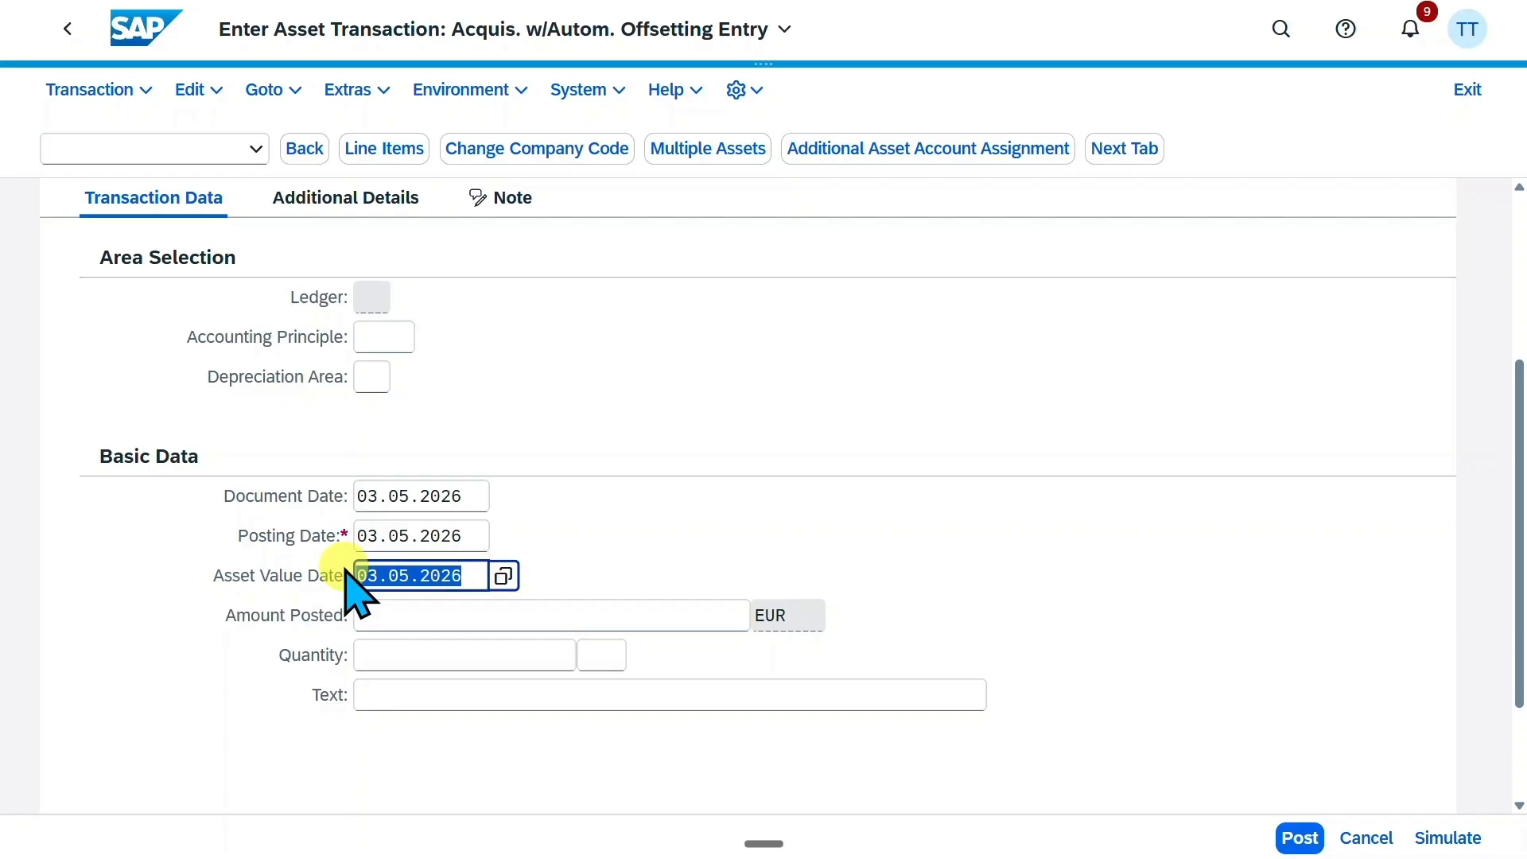
Enter 10000 EUR as the amount posted for the acquisition, leaving the quantity empty
left_click(479, 620)
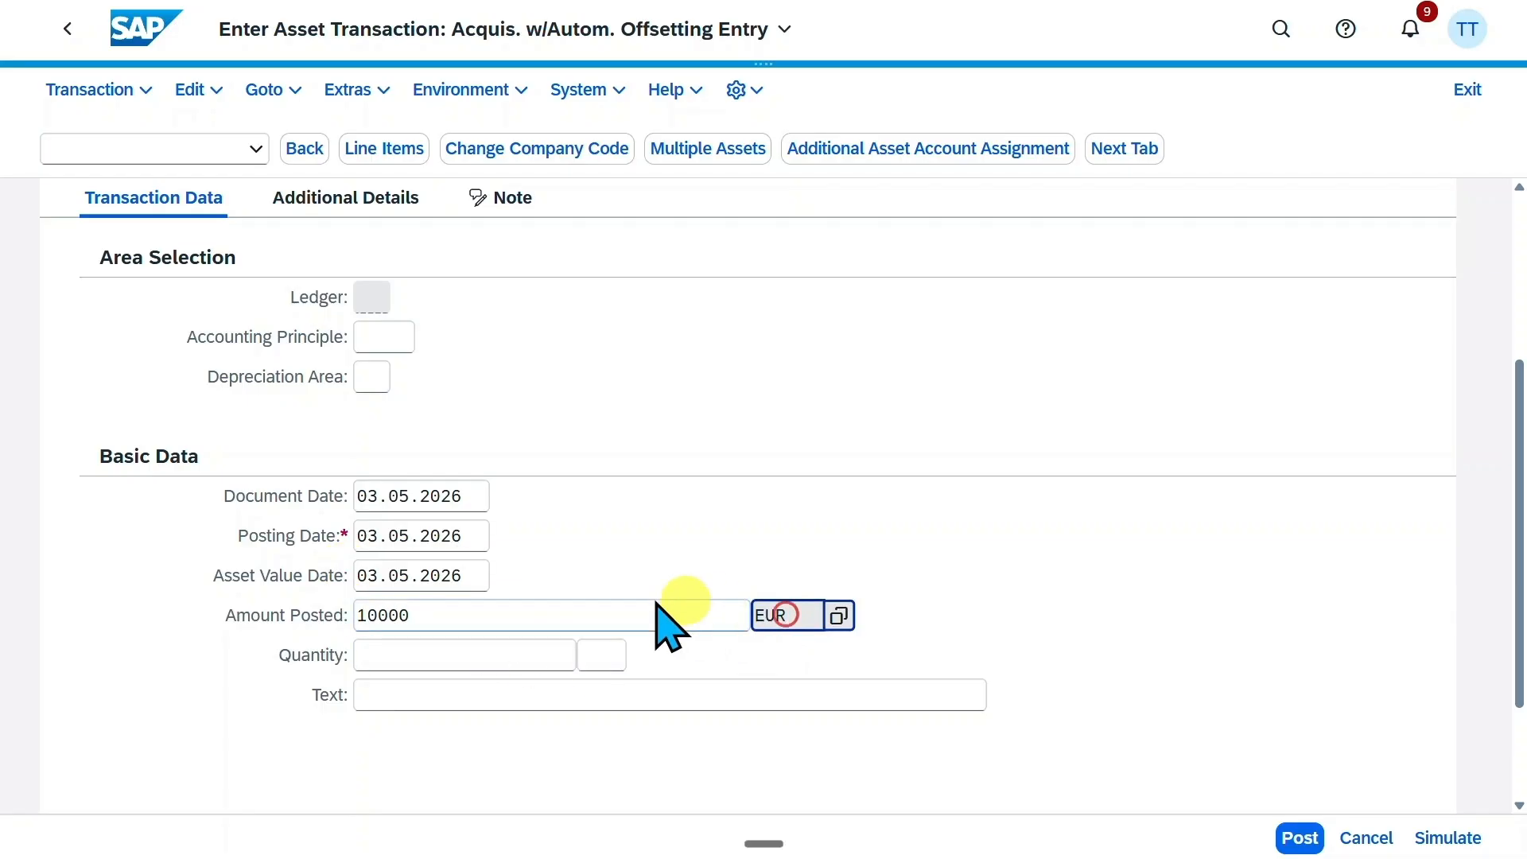
scroll(637, 628, "down", 1)
left_click(491, 555)
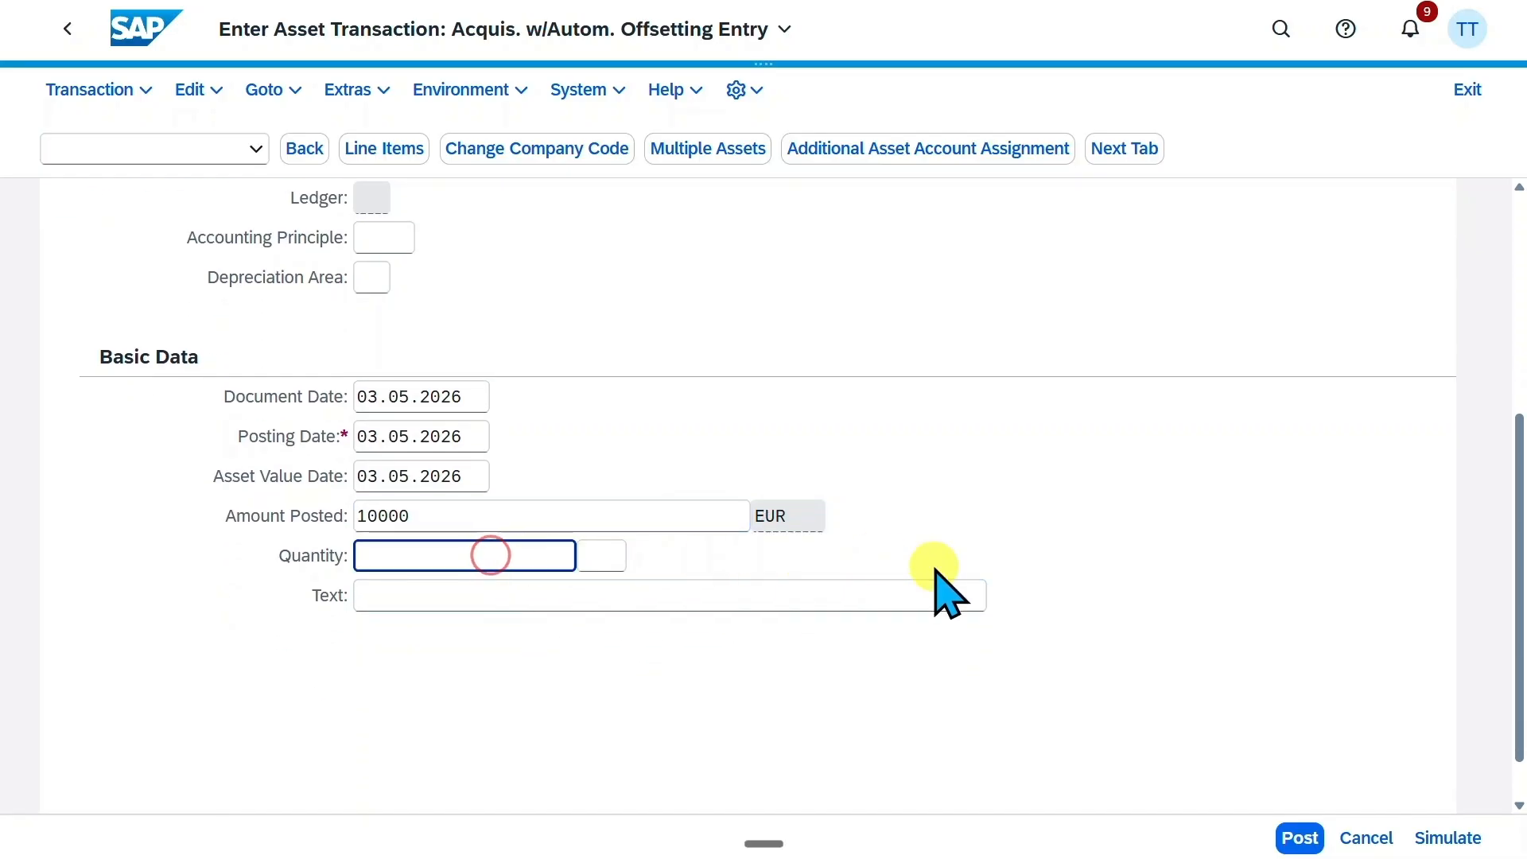
scroll(930, 573, "up", 1)
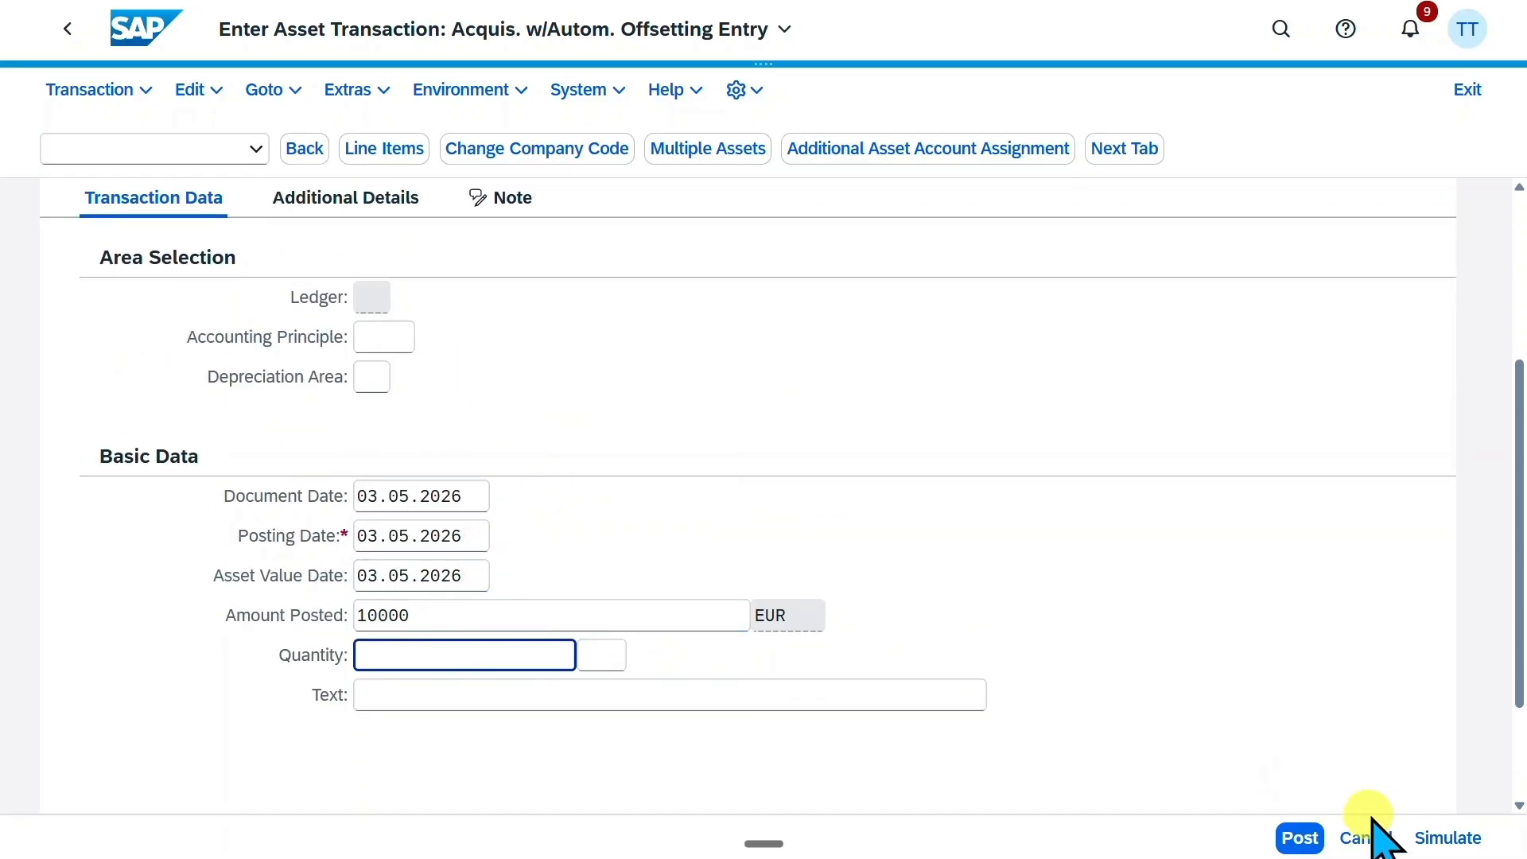
Simulate the acquisition posting to review its line items, post it, and close the posting messages
left_click(1436, 840)
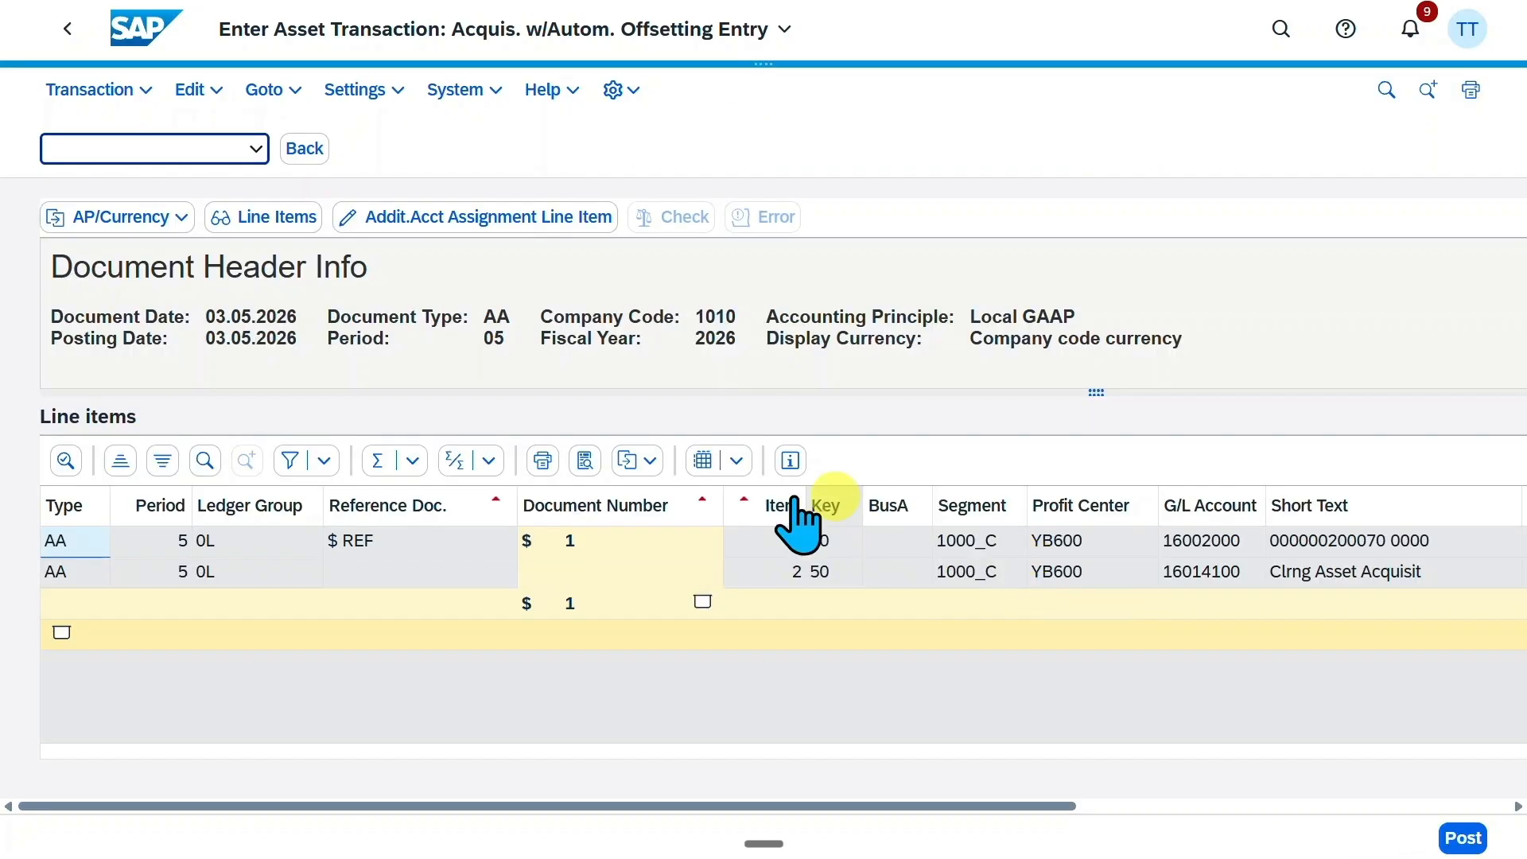
left_click(783, 549)
left_click(1469, 842)
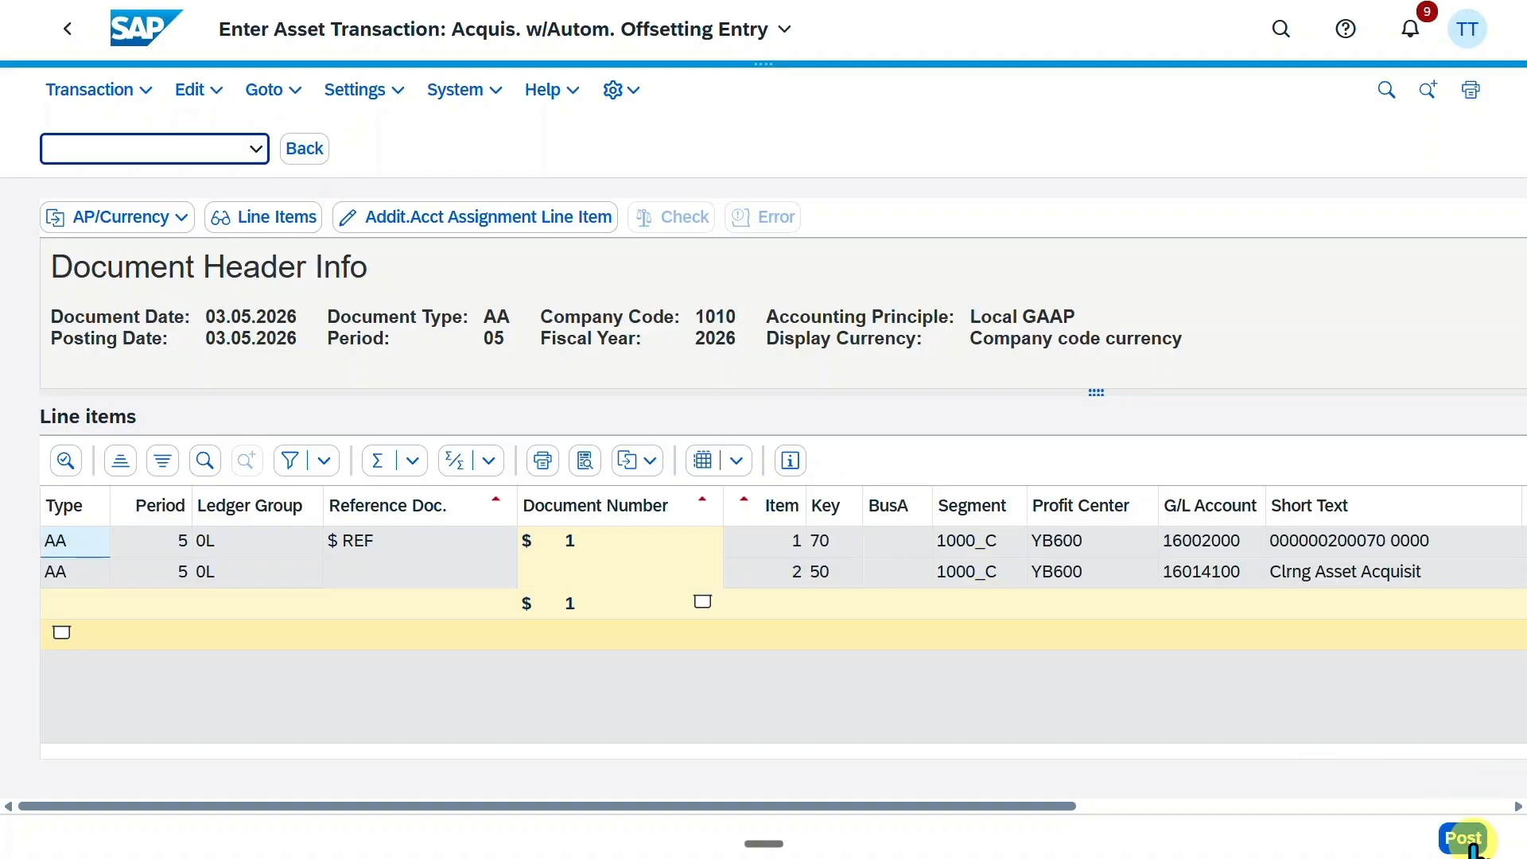
left_click(672, 422)
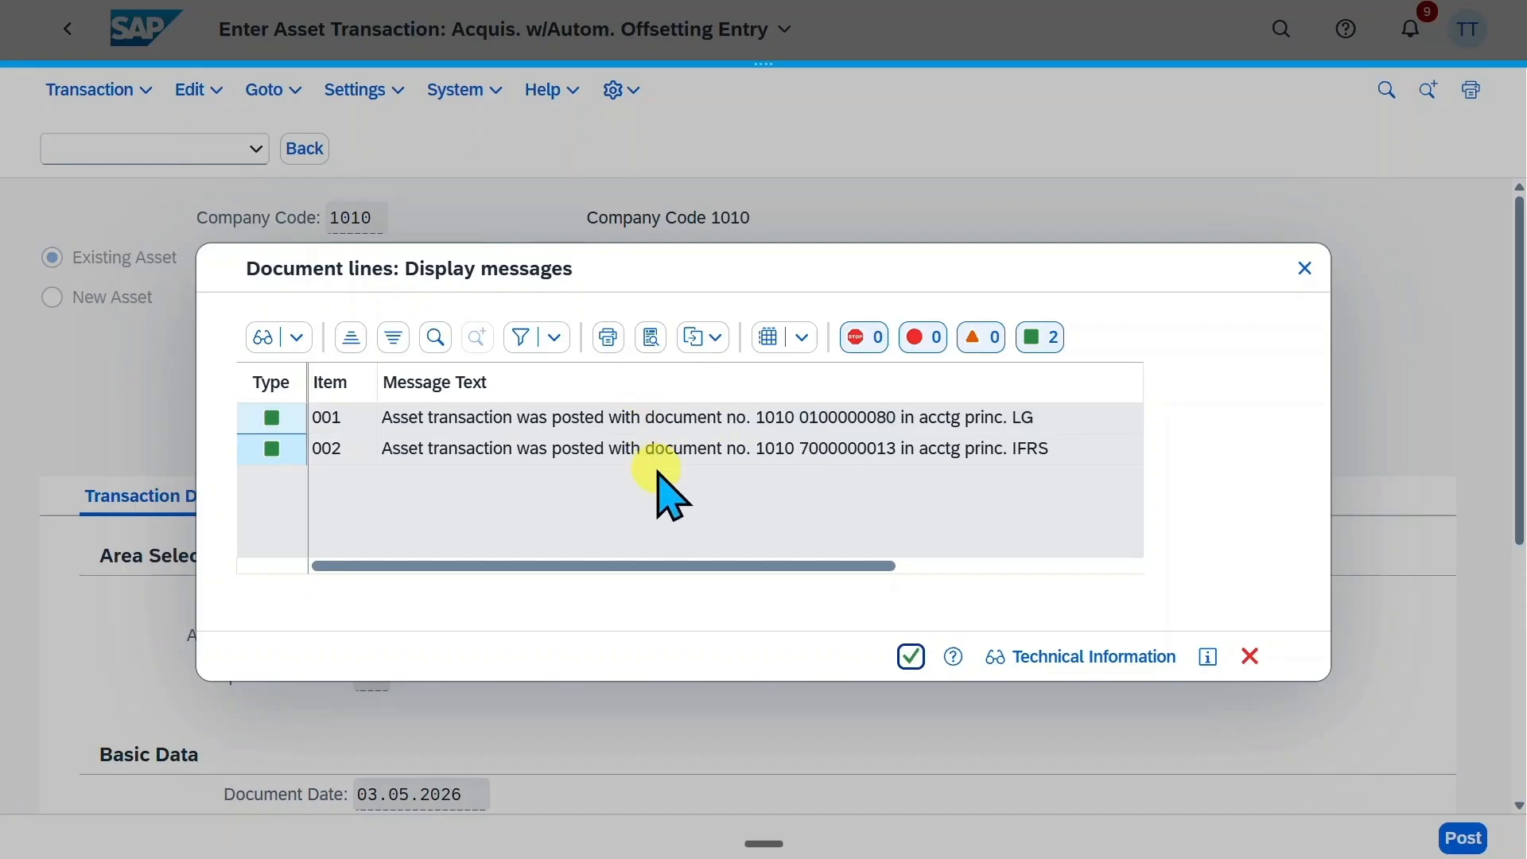
left_click(700, 448)
left_click(713, 416)
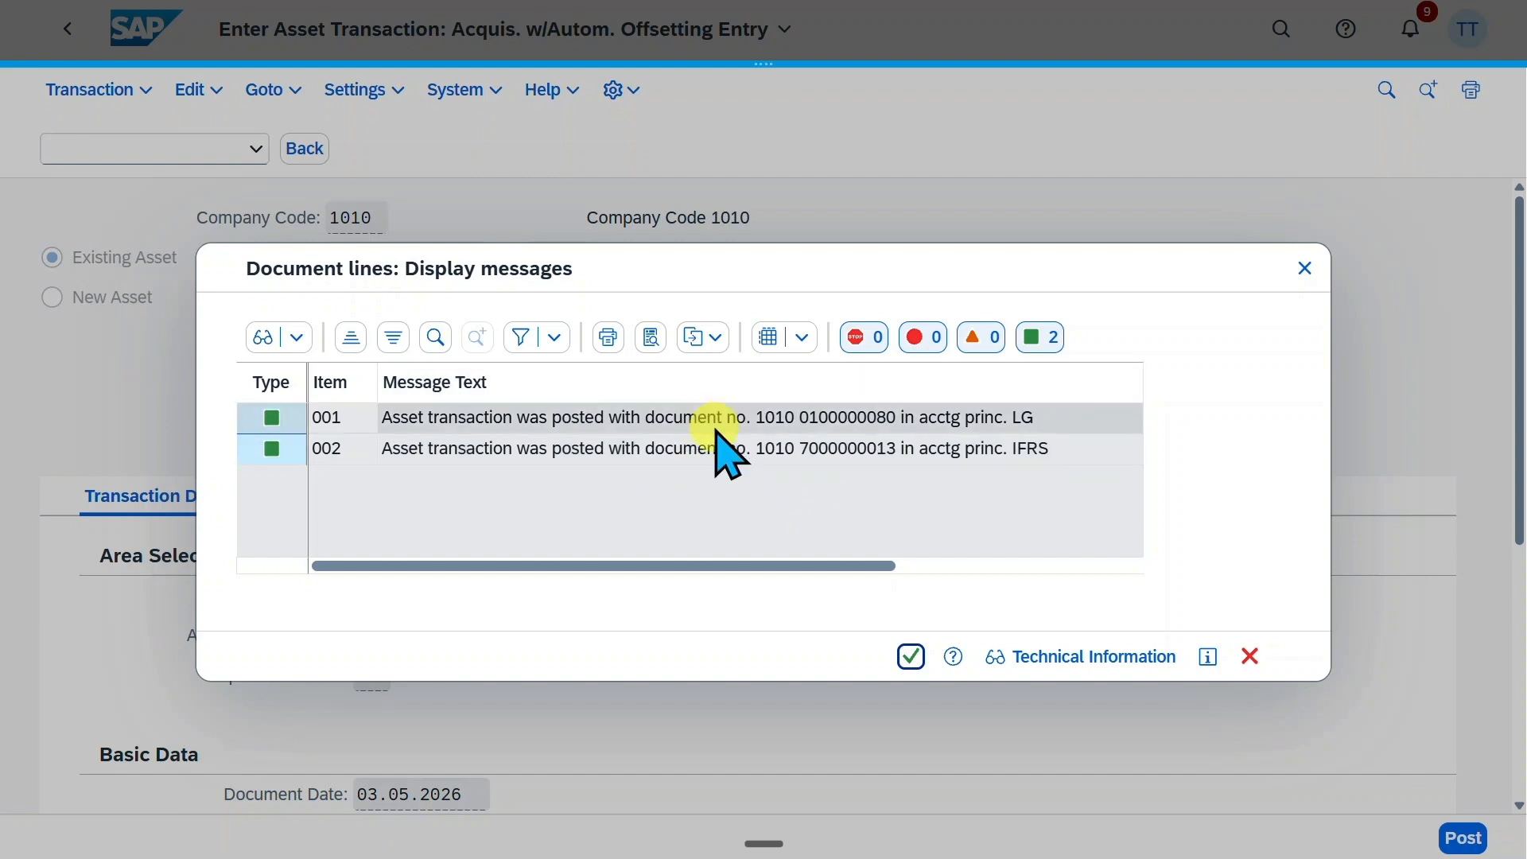
left_click(1305, 269)
Open the asset display (AS03) for asset 200070 and show its asset values
left_click(1282, 29)
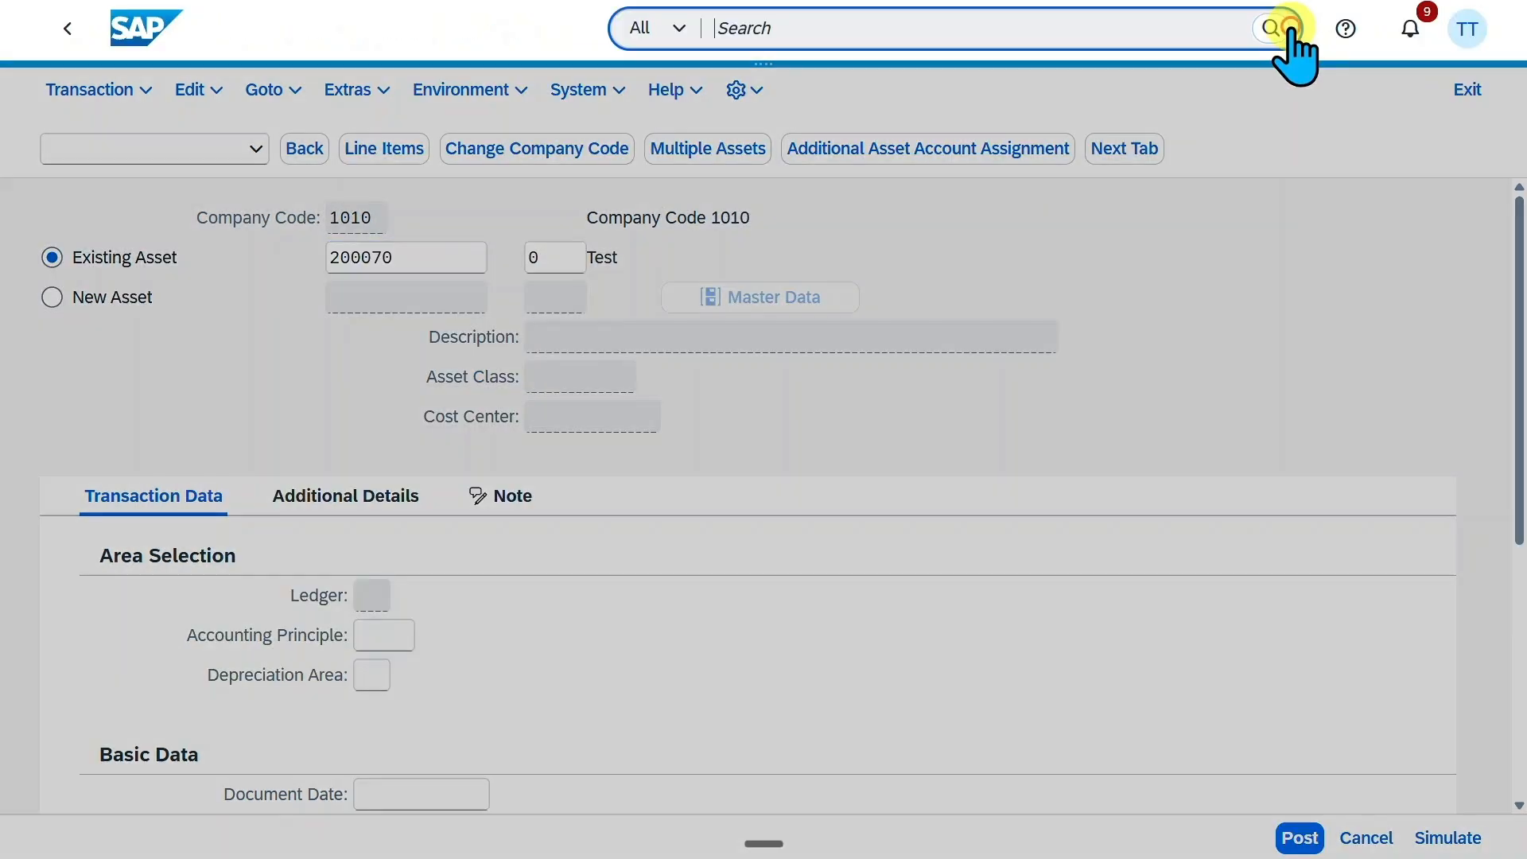
left_click_drag(1090, 27, 616, 32)
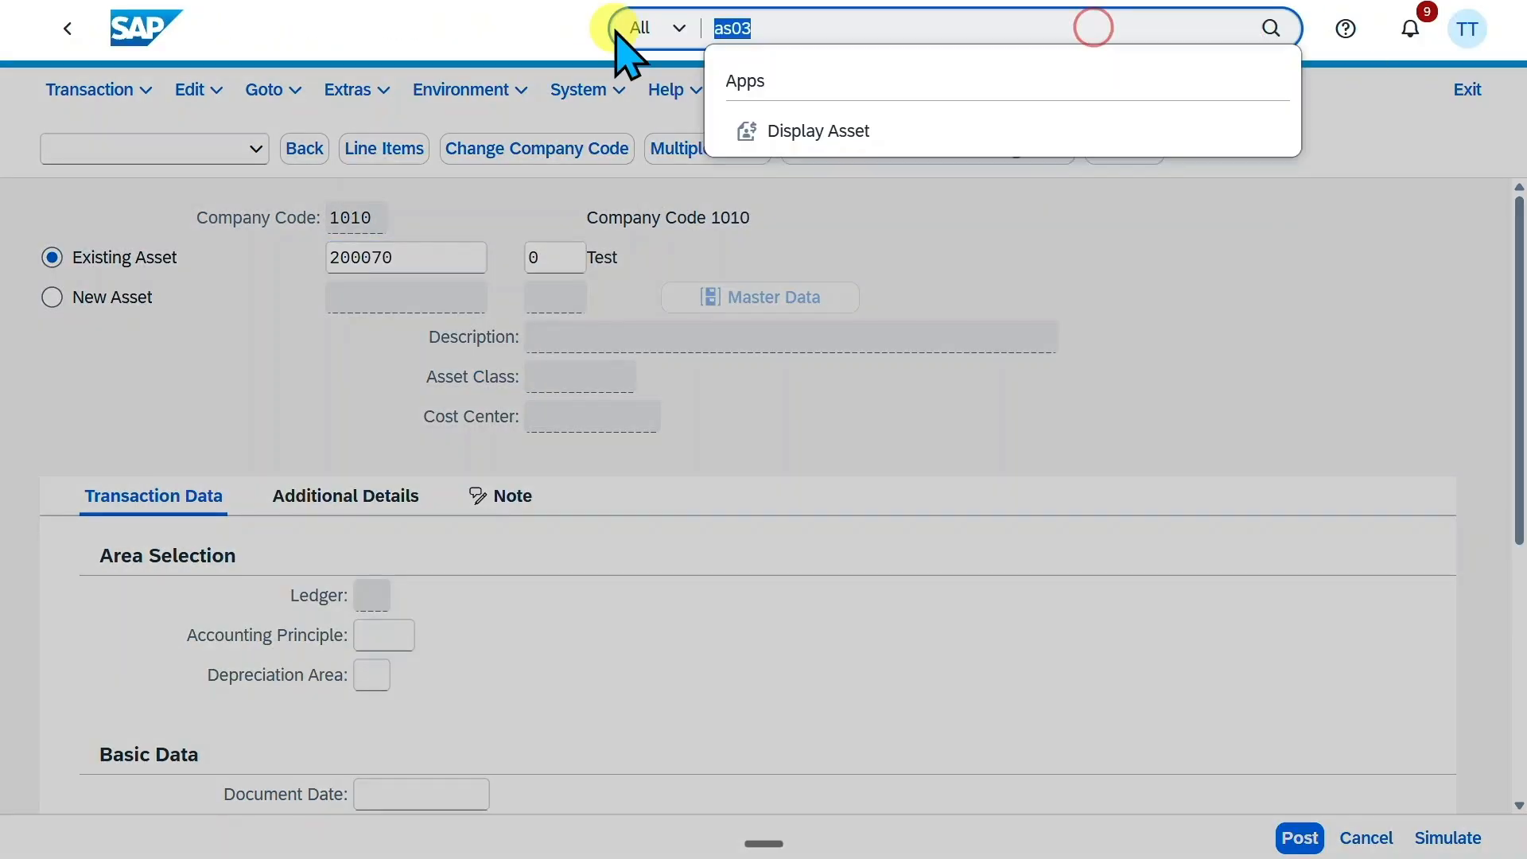
type("as03")
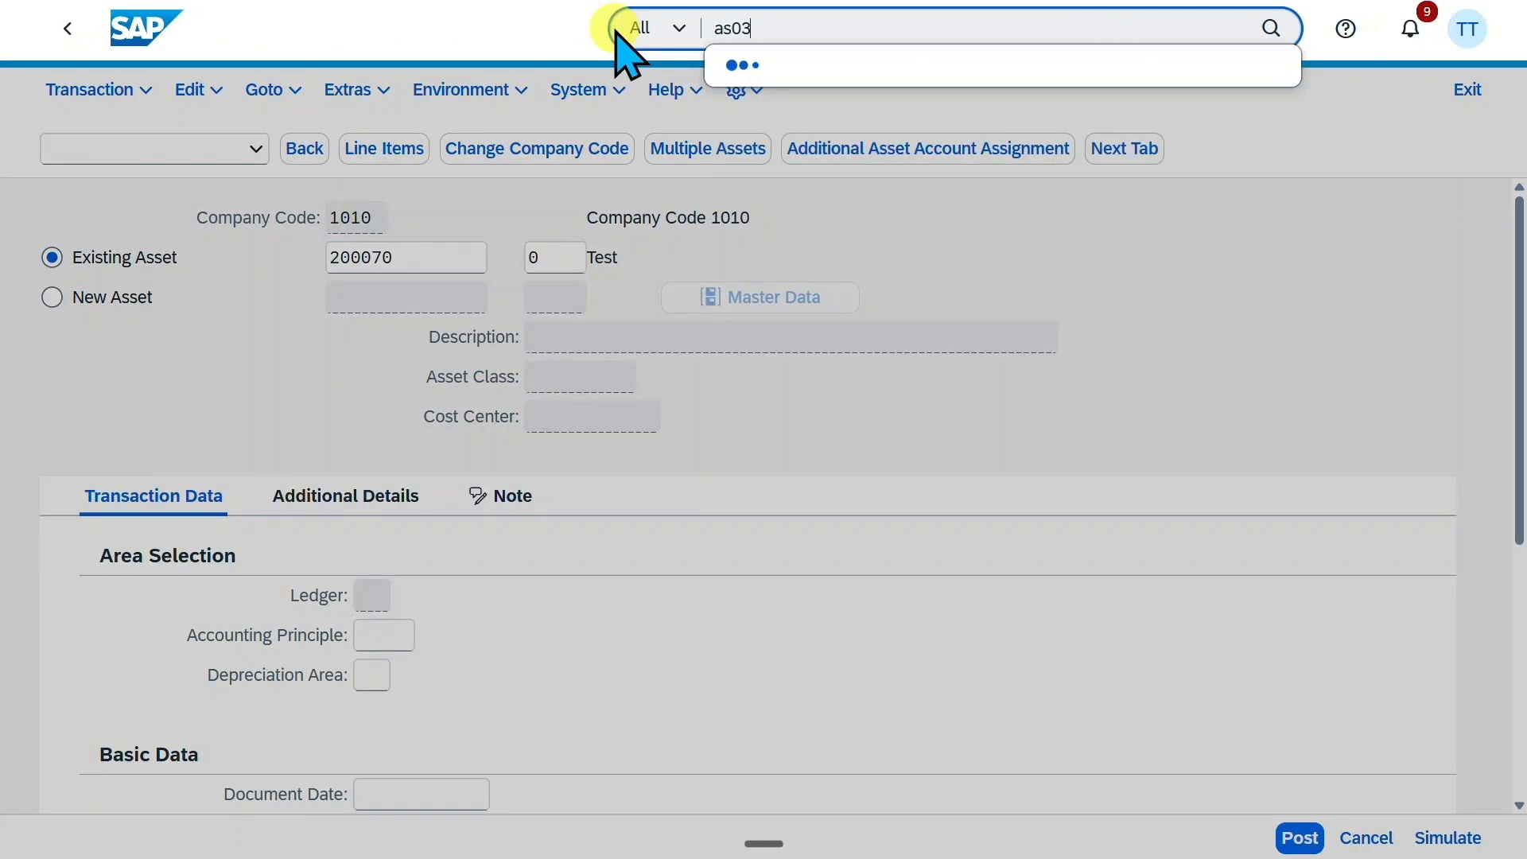
left_click(849, 157)
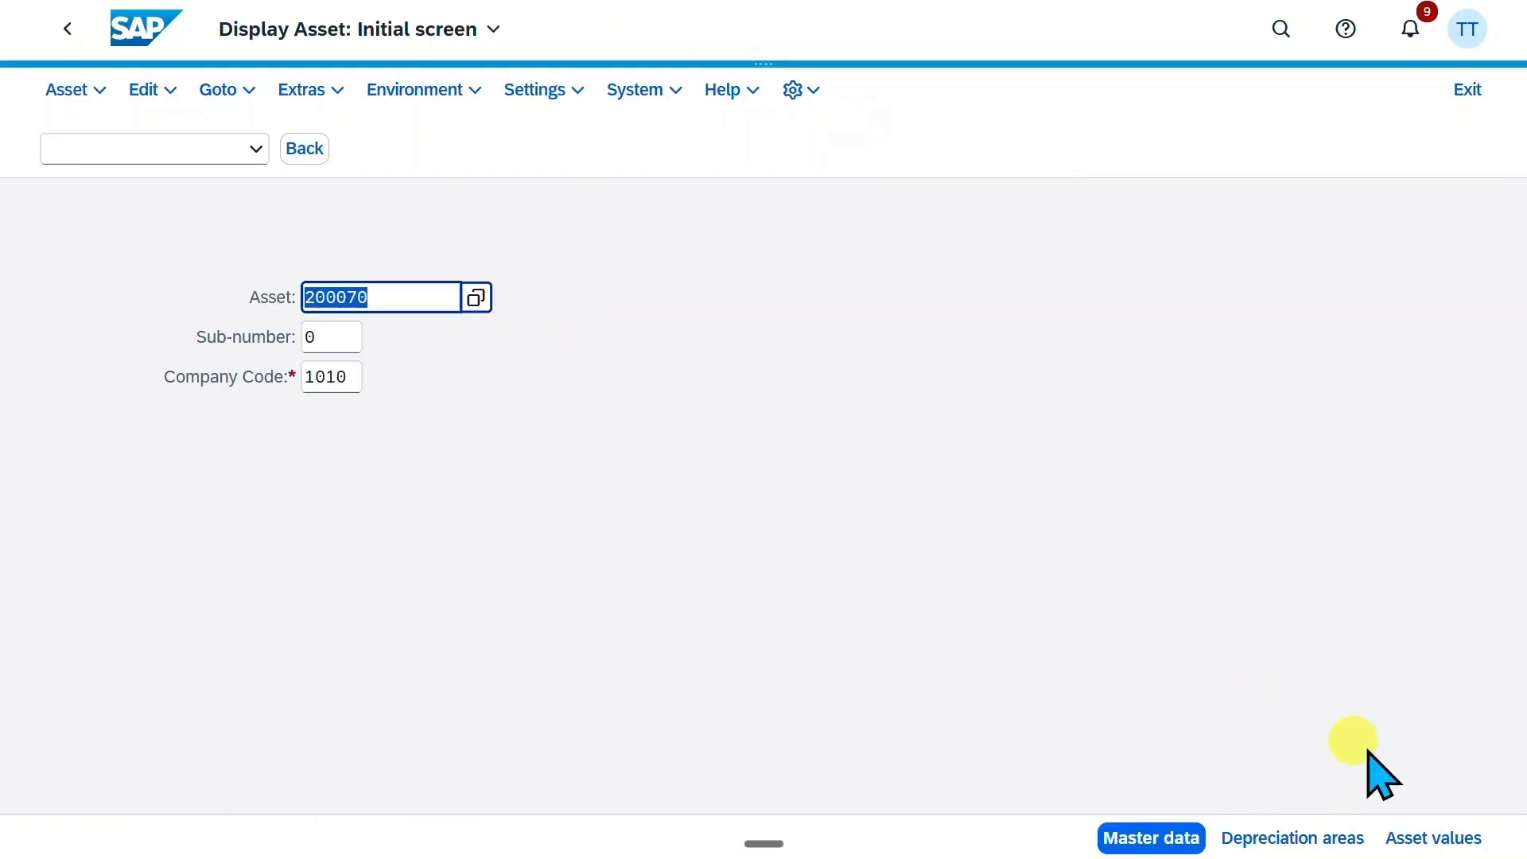
left_click(1434, 840)
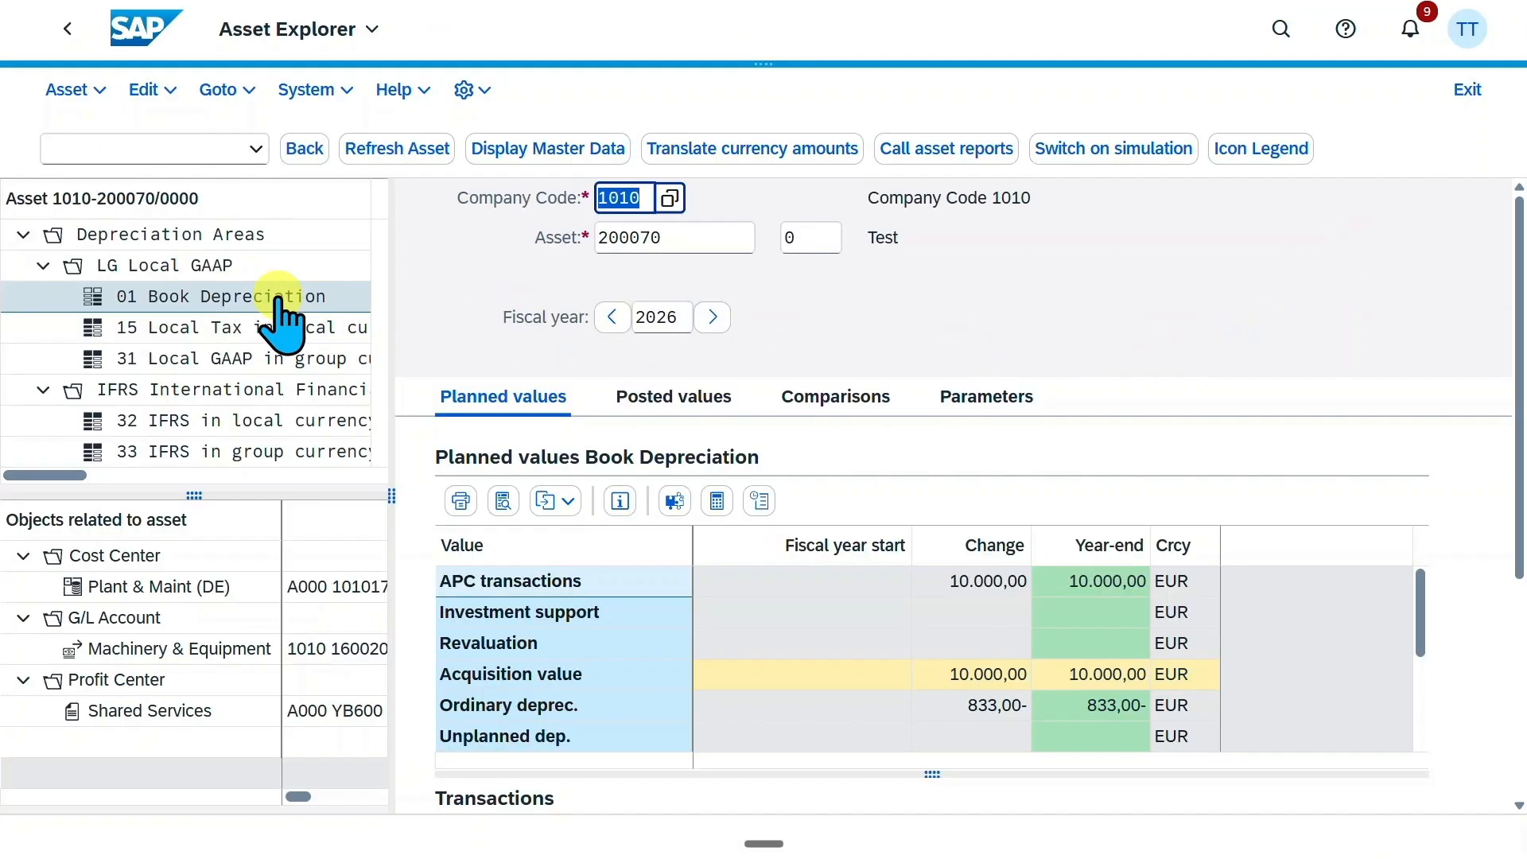
Review the asset's book depreciation values and open the accounting document of its external asset acquisition transaction
scroll(1516, 469, "down", 3)
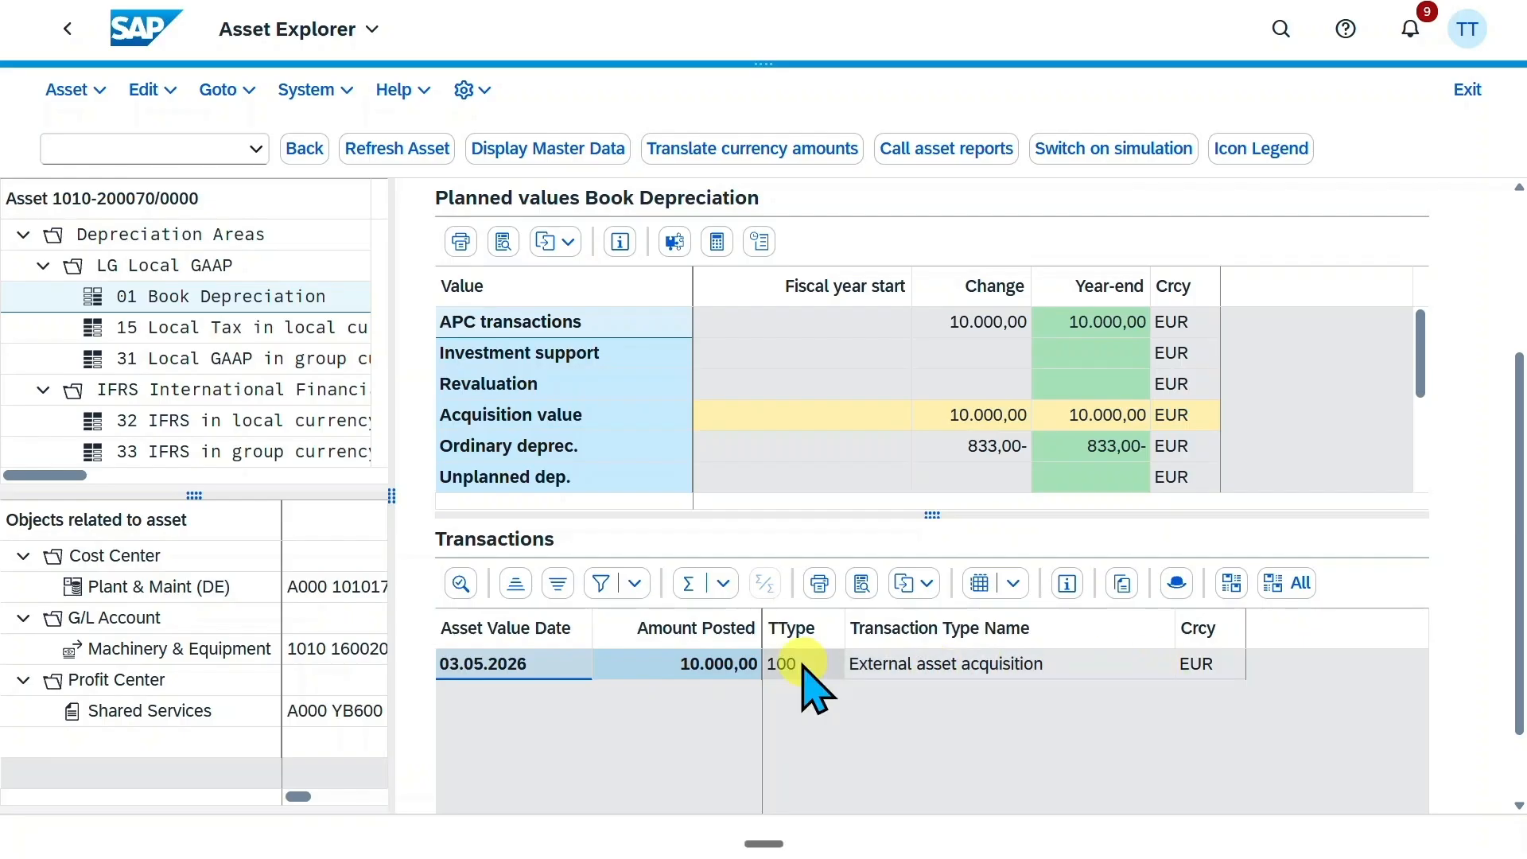
left_click(982, 662)
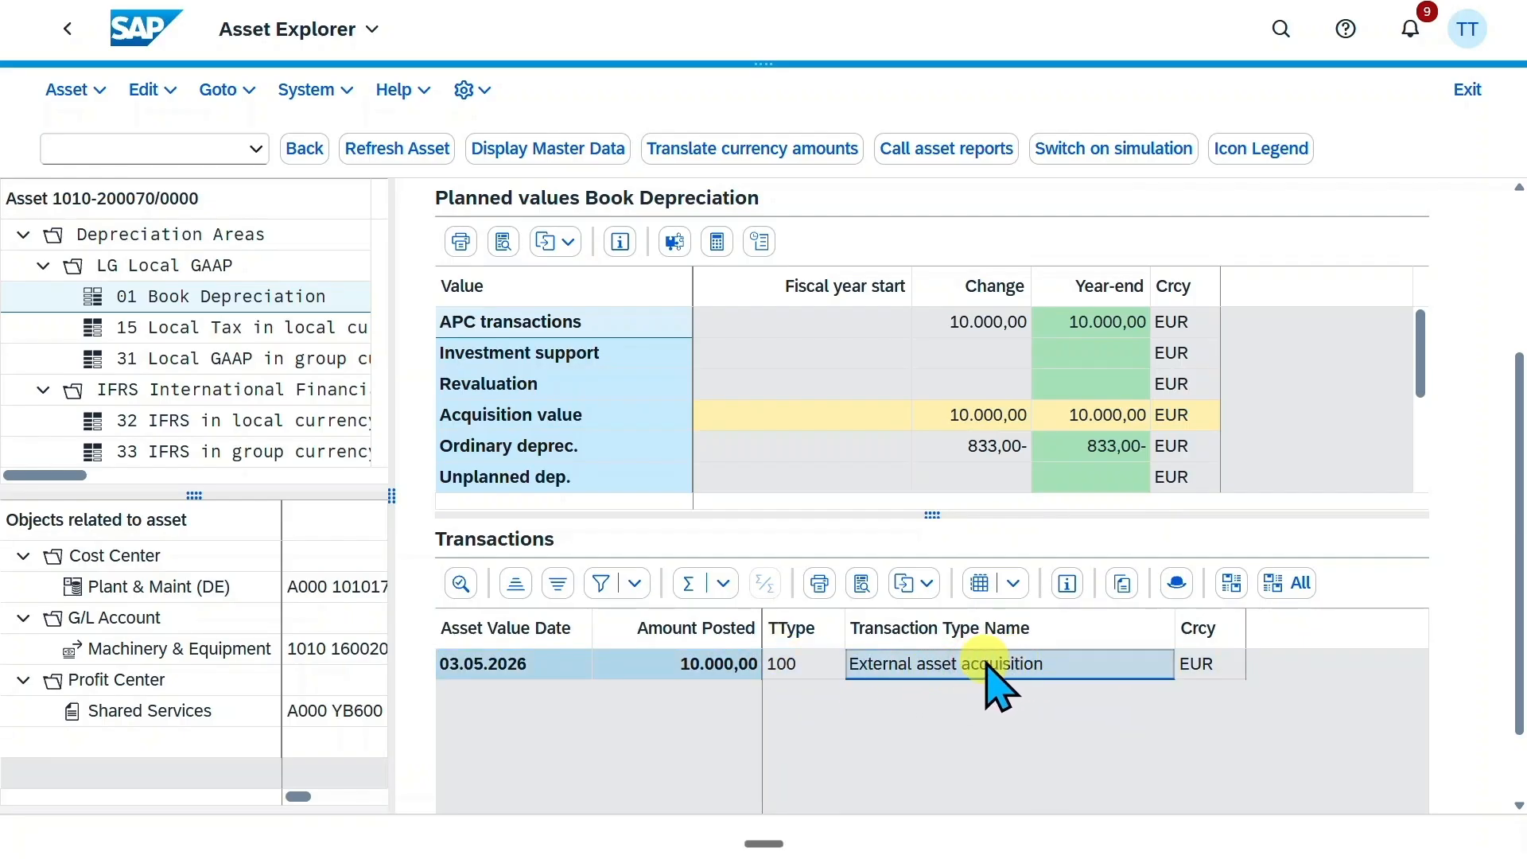
double_click(529, 664)
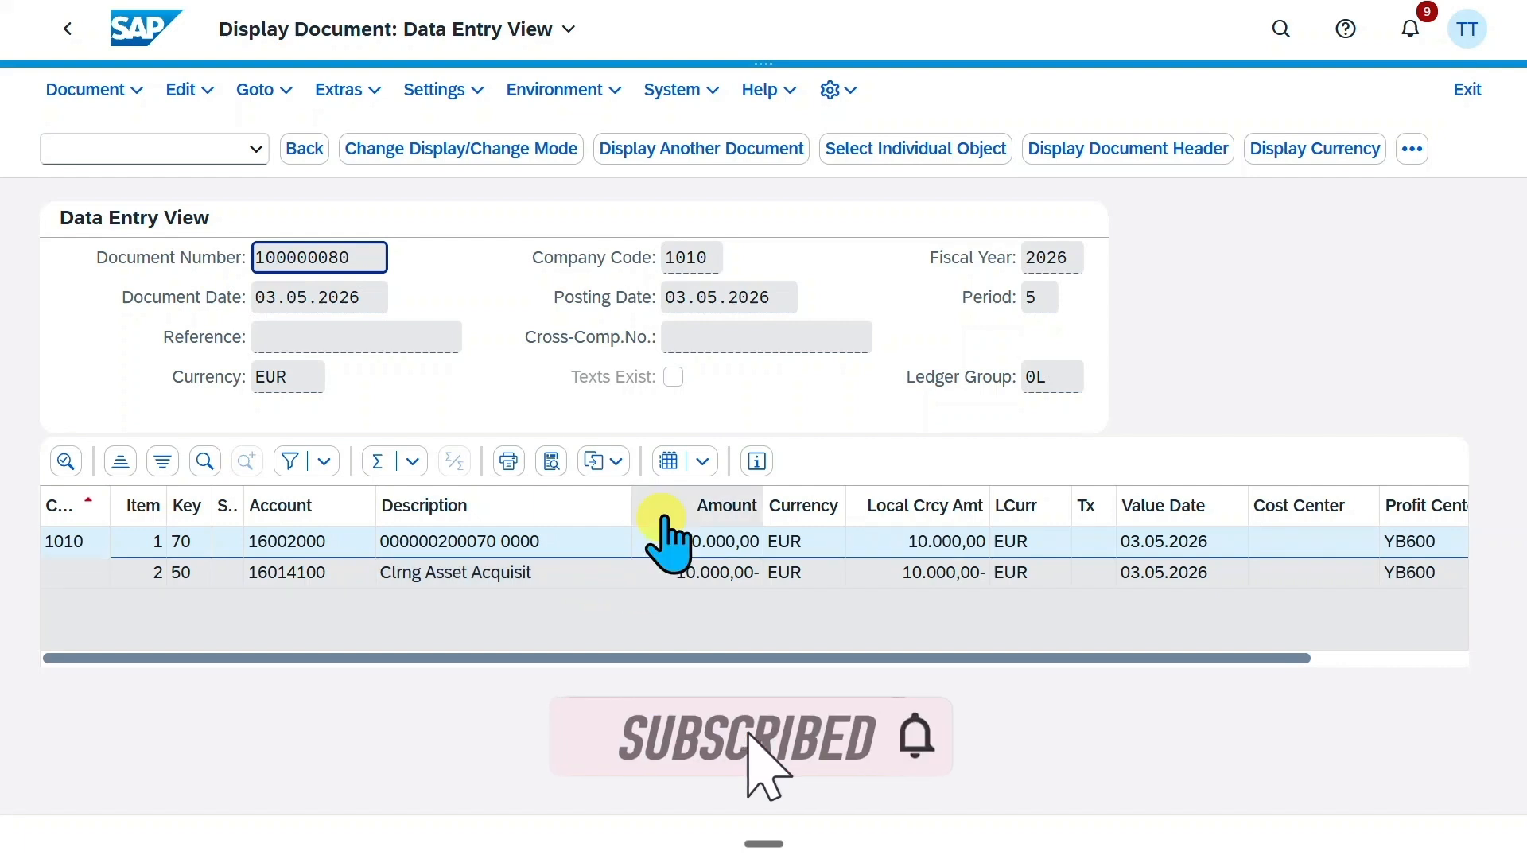
Switch the document to the General Ledger View, examine its line items through the segment column, and check the selectable ledgers
left_click(1466, 164)
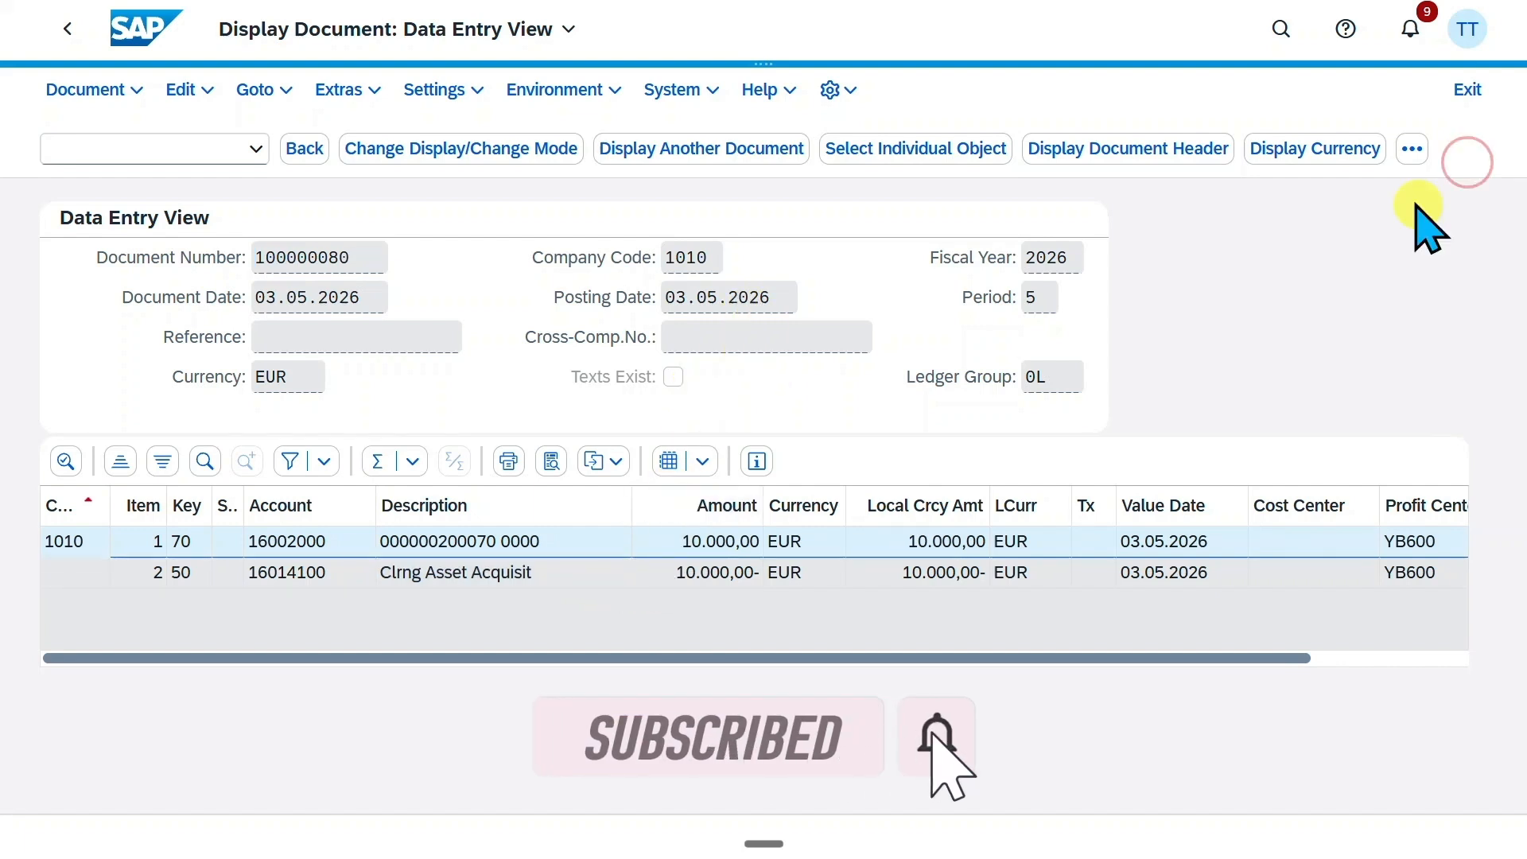
left_click(1417, 143)
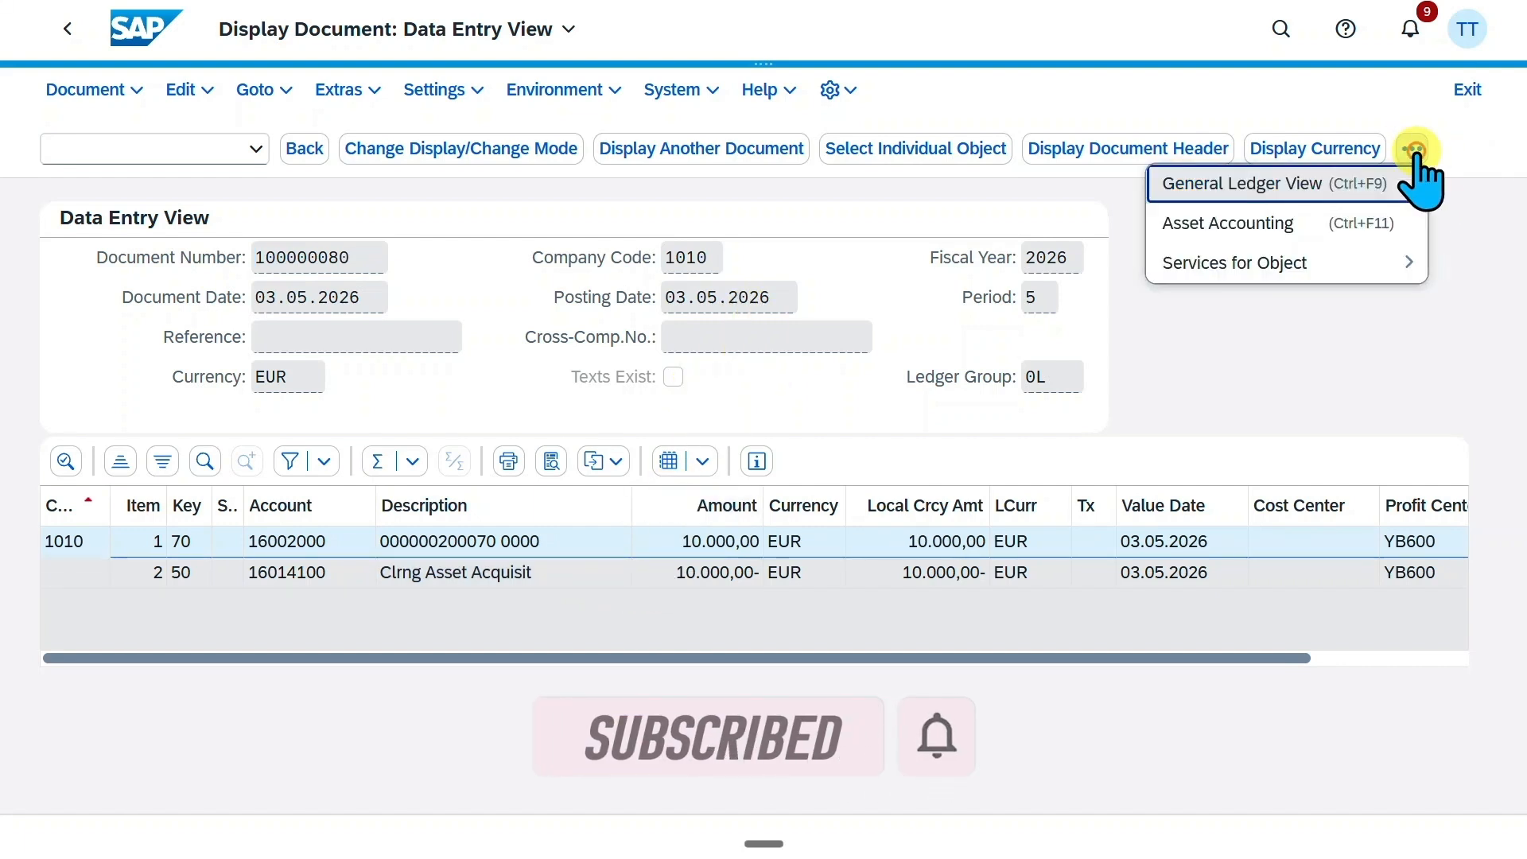
left_click(1238, 208)
left_click_drag(881, 775, 1114, 778)
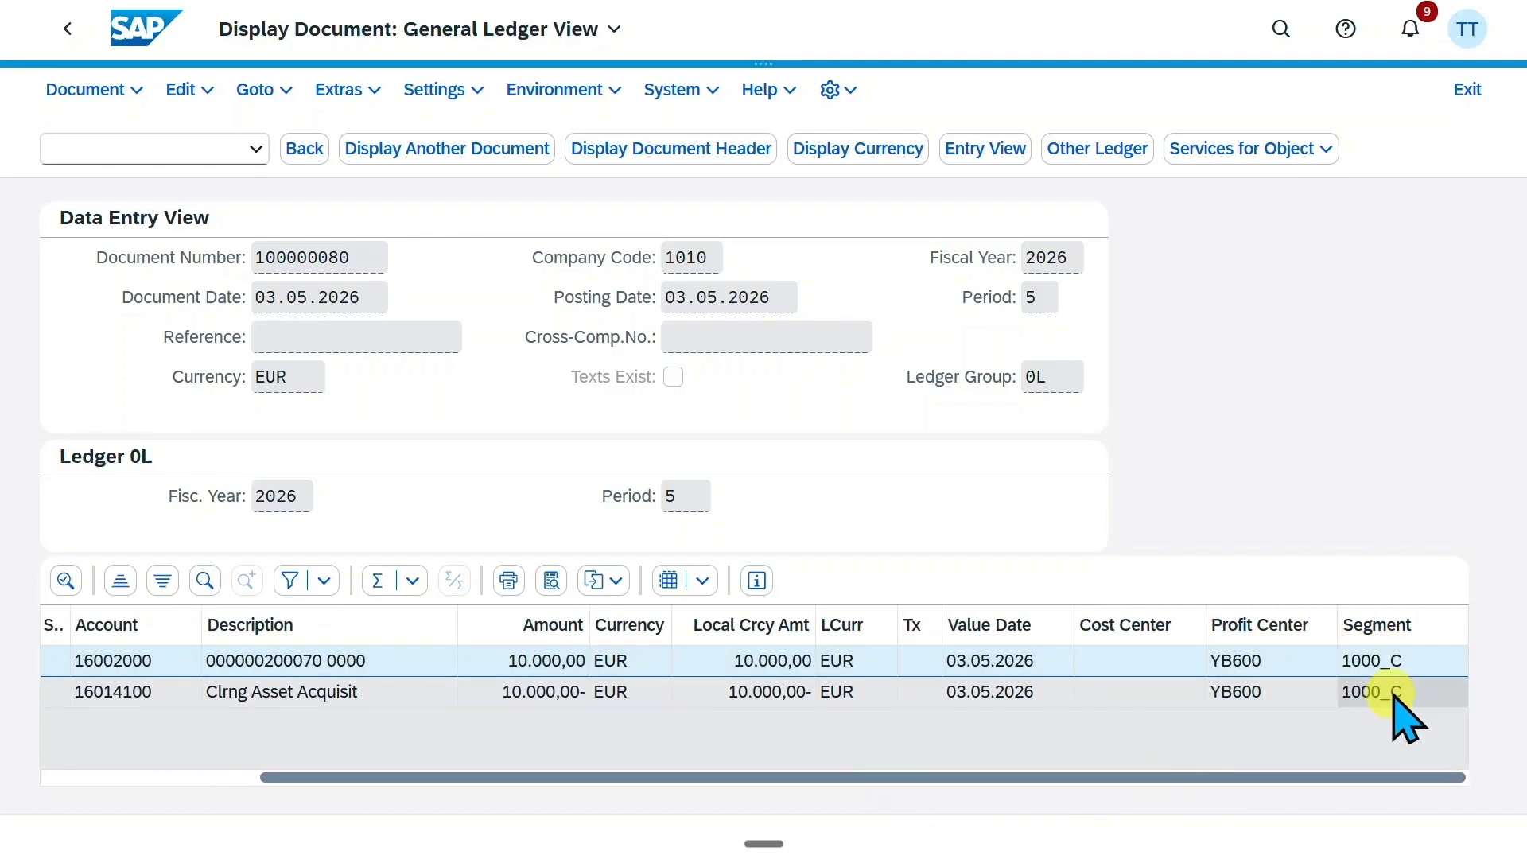
left_click_drag(1363, 777, 1134, 777)
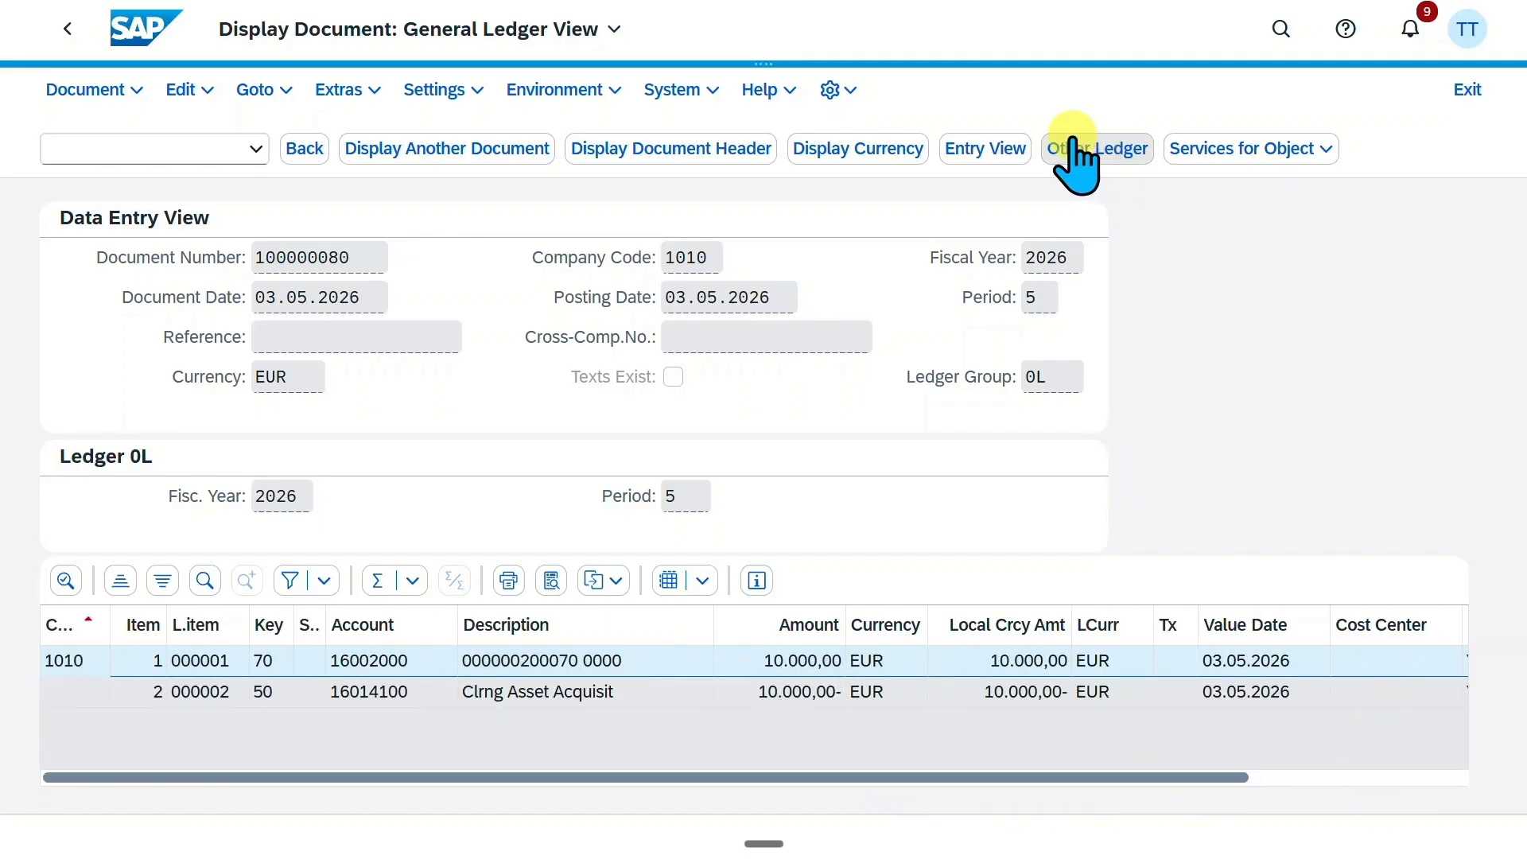
left_click(1080, 147)
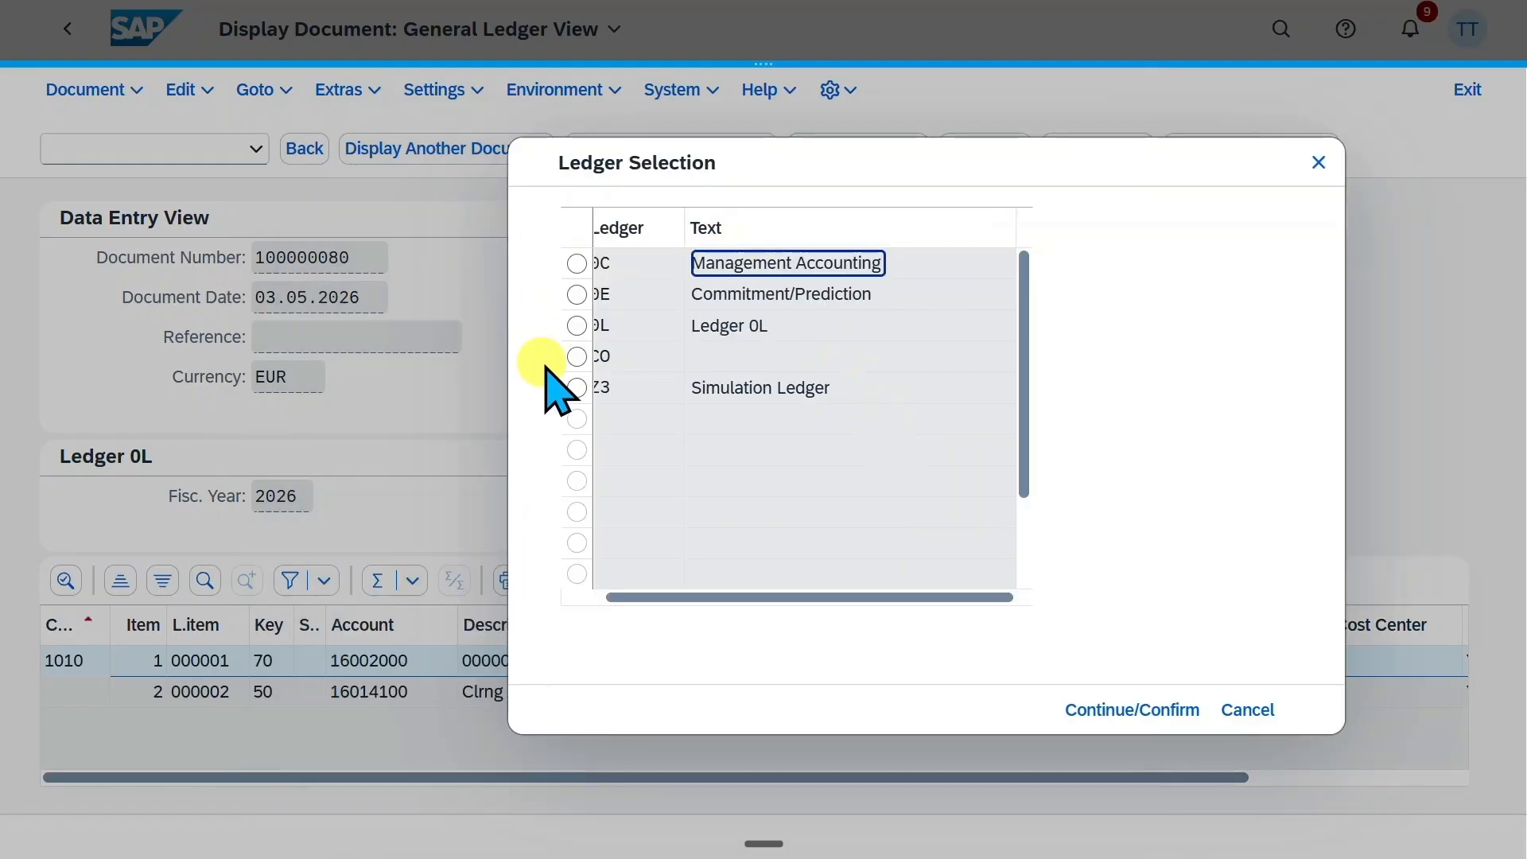
left_click(1319, 163)
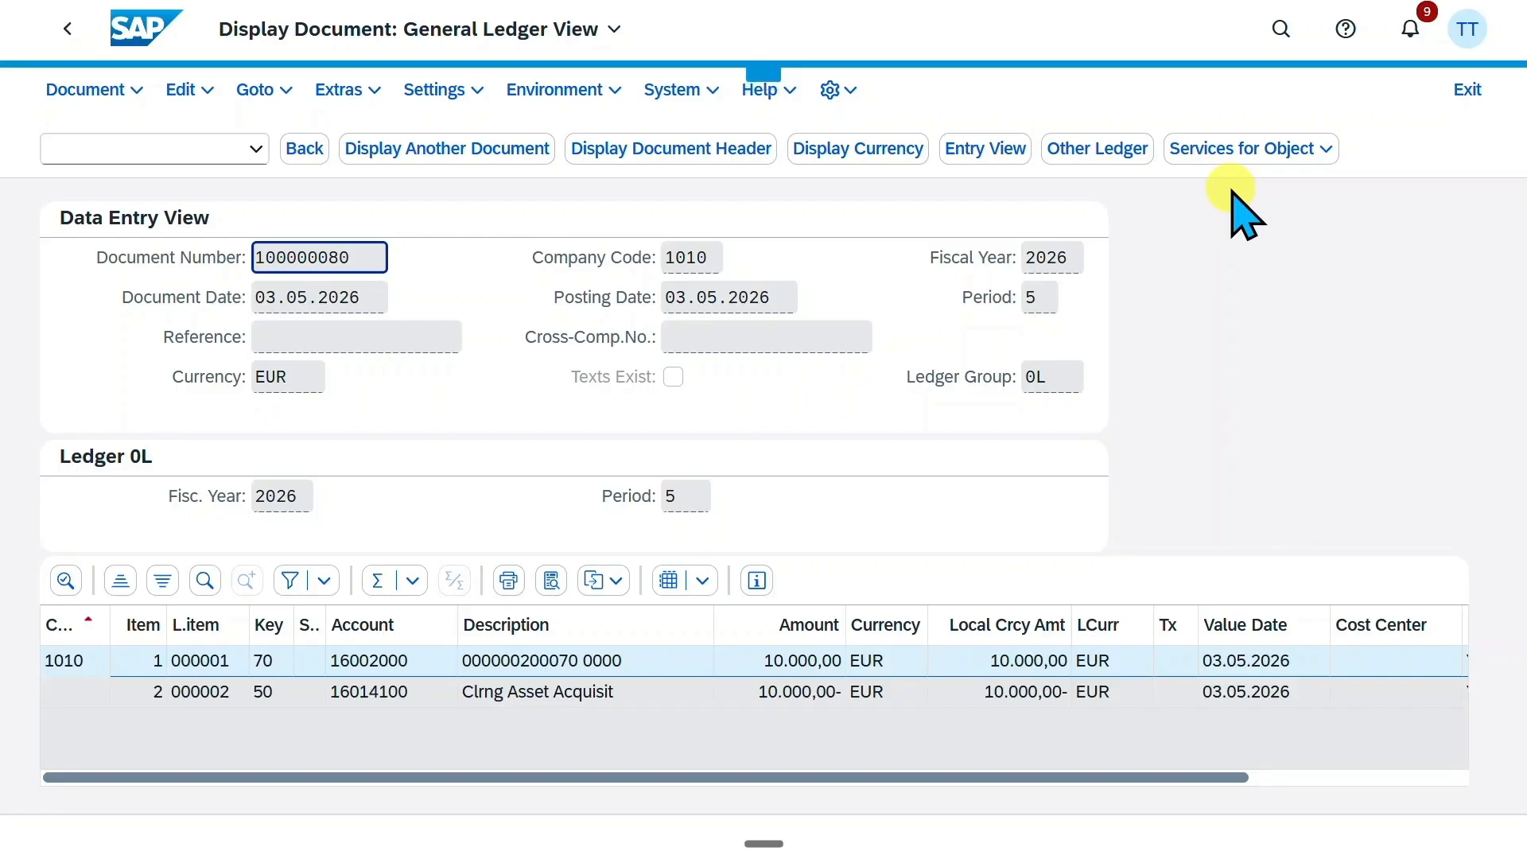
Search for transaction F-92 and open the Post Retirement (Integrated AR) - With Customer app
left_click(1280, 32)
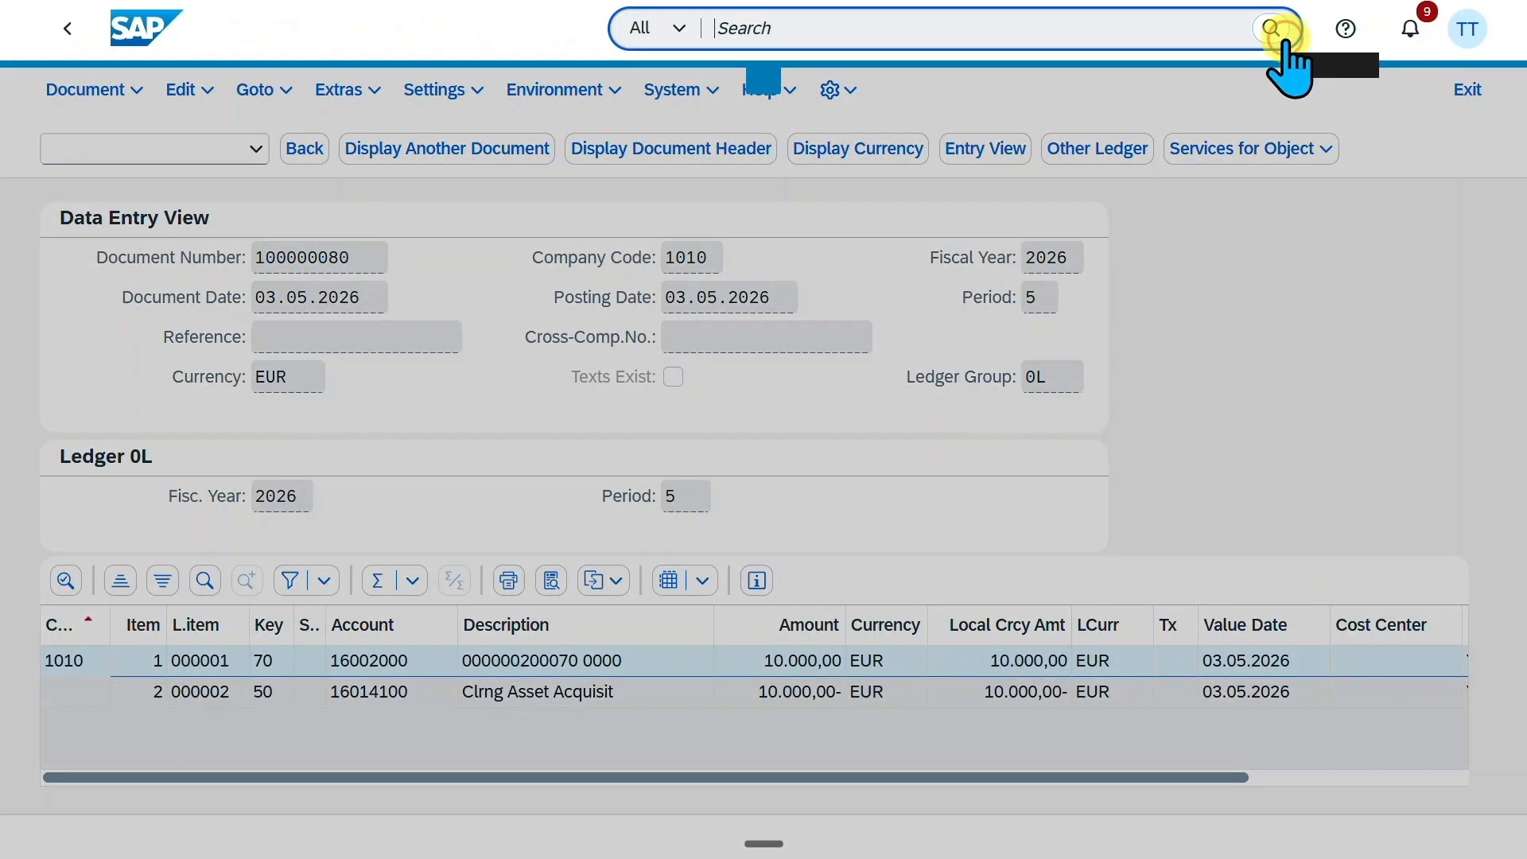
type("f-98")
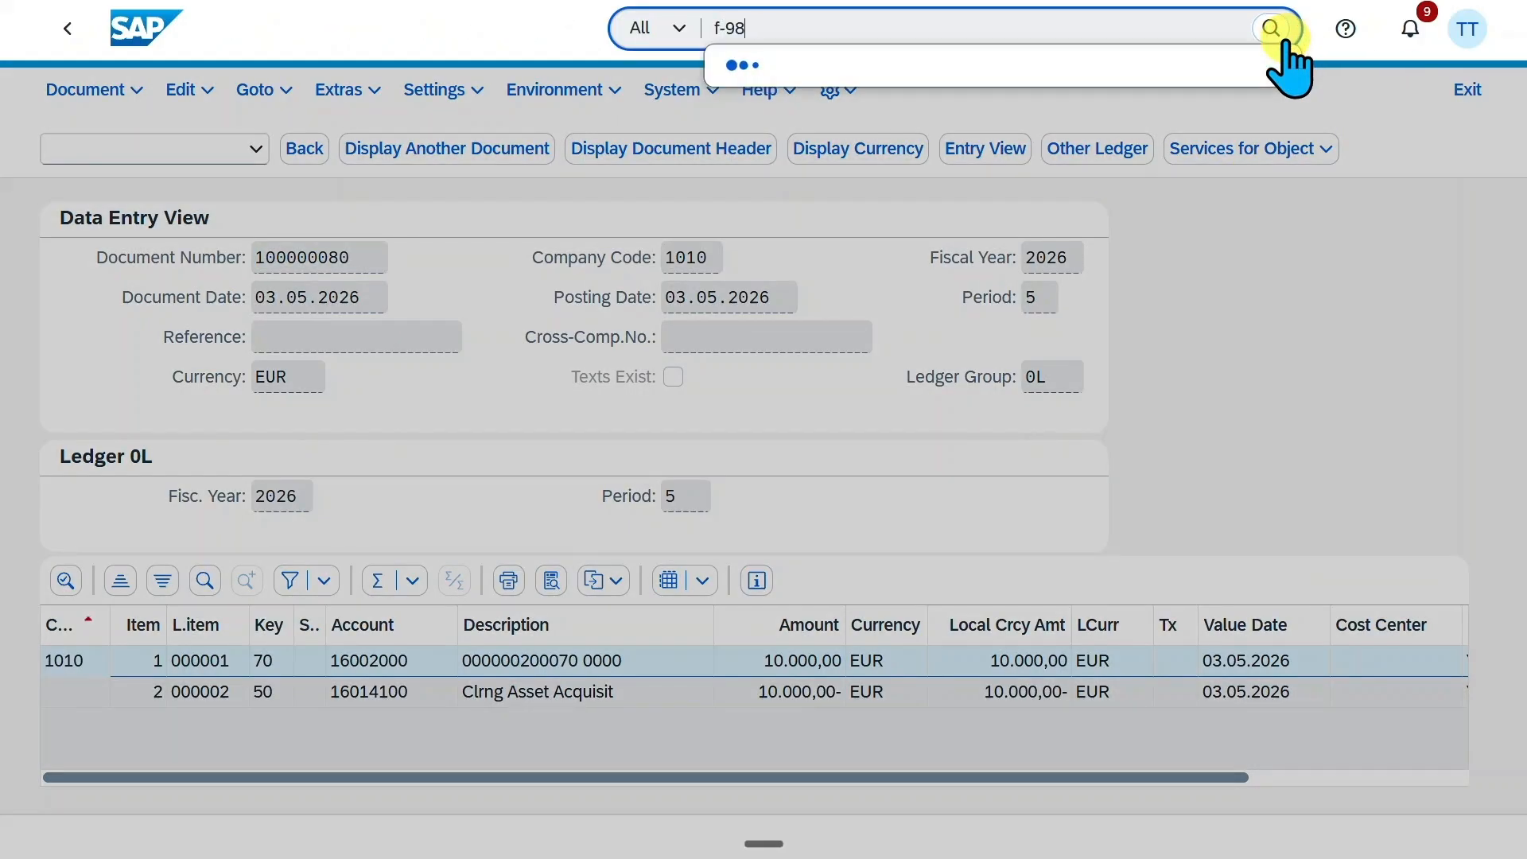
key("BackSpace")
type("2")
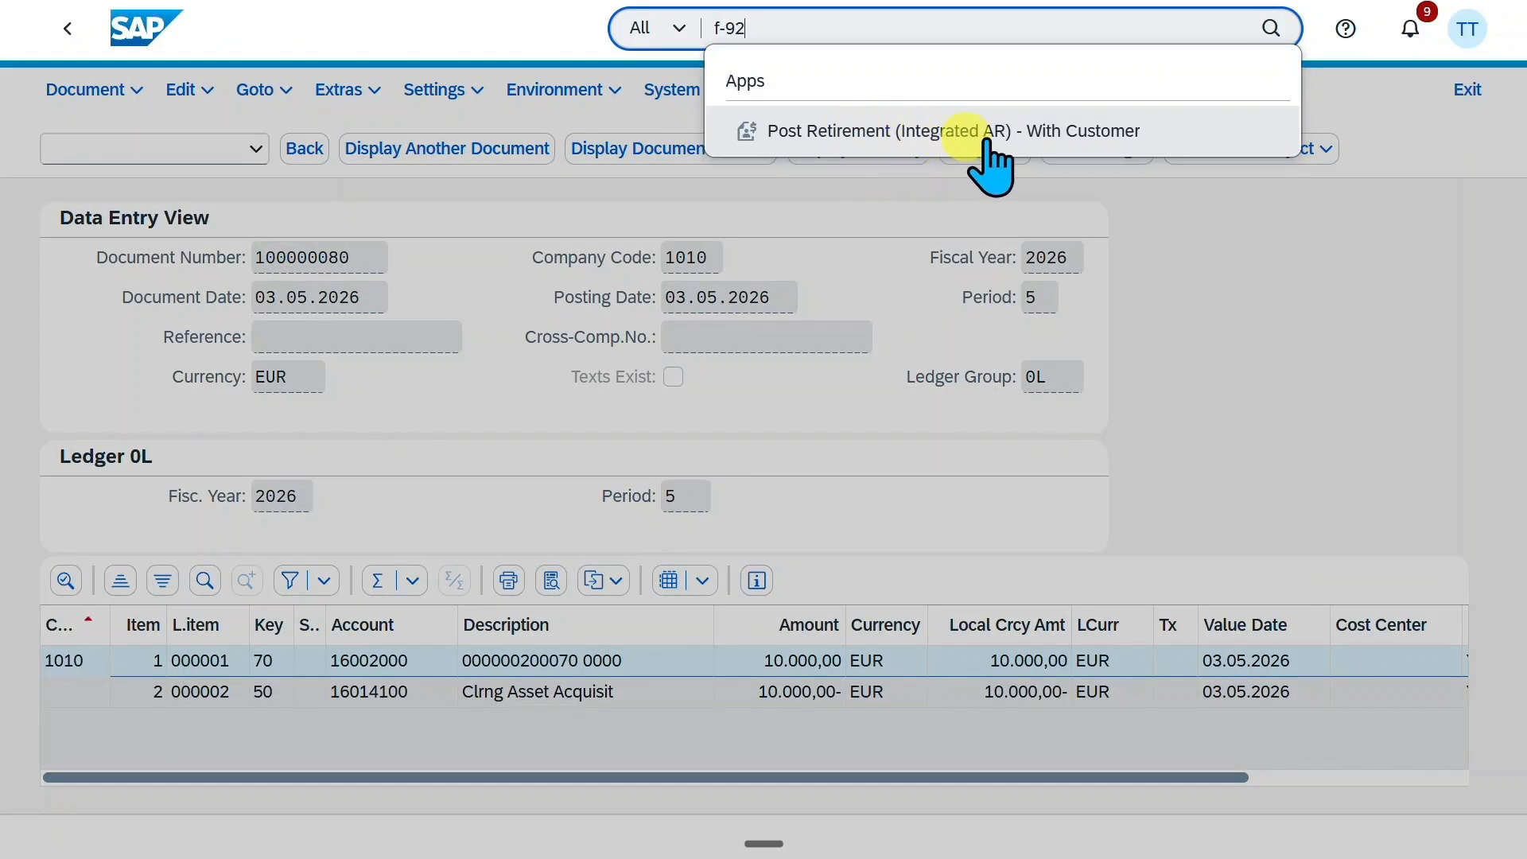
left_click(950, 134)
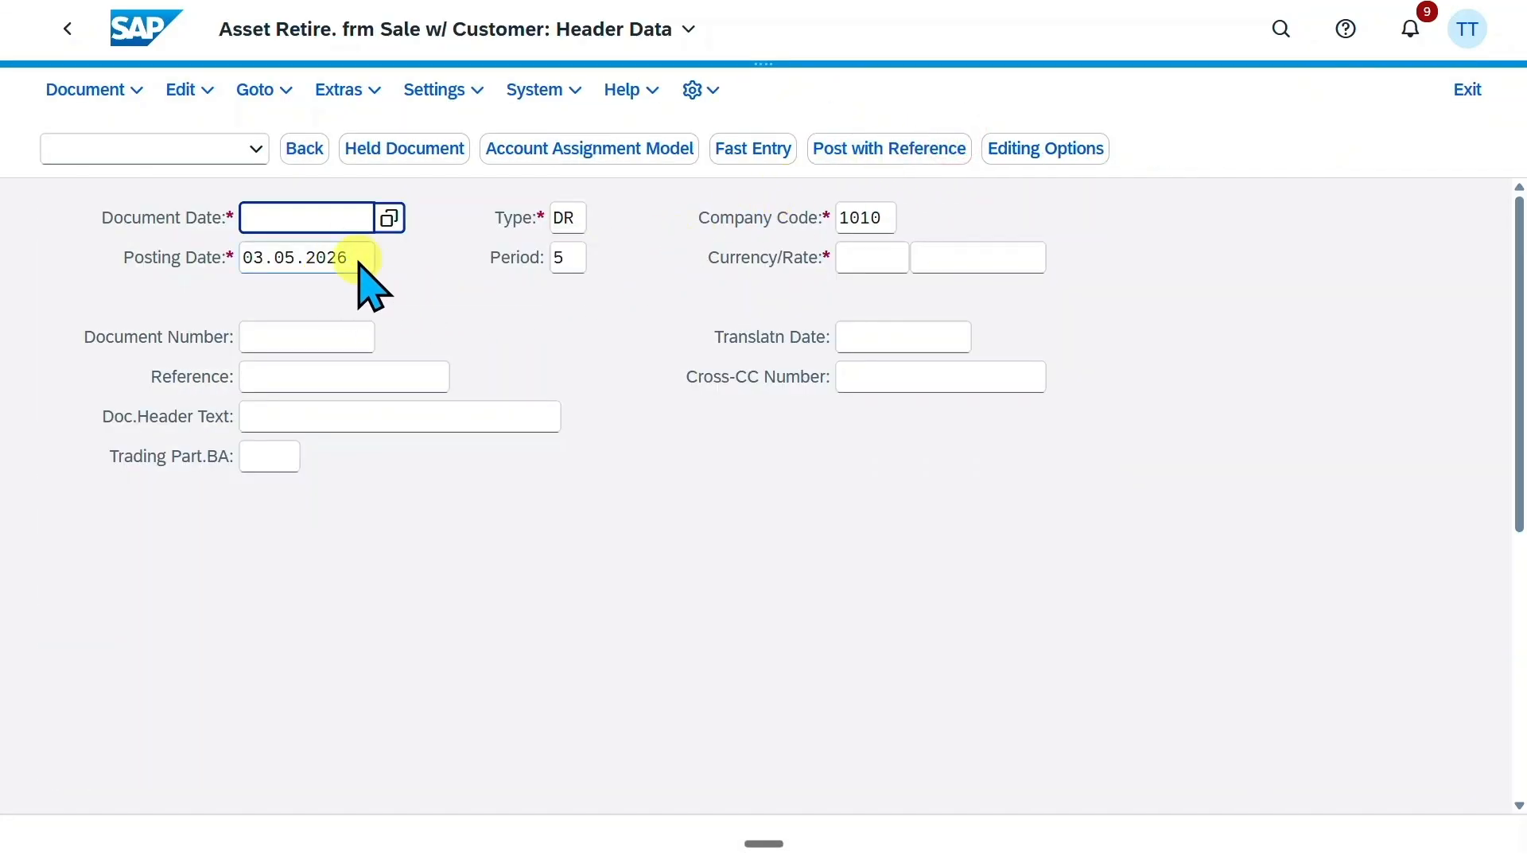
Fill in the retirement document header with document date 03.05.2026 and currency EUR
left_click_drag(358, 260, 175, 256)
key("ctrl+c")
left_click(334, 221)
key("ctrl+v")
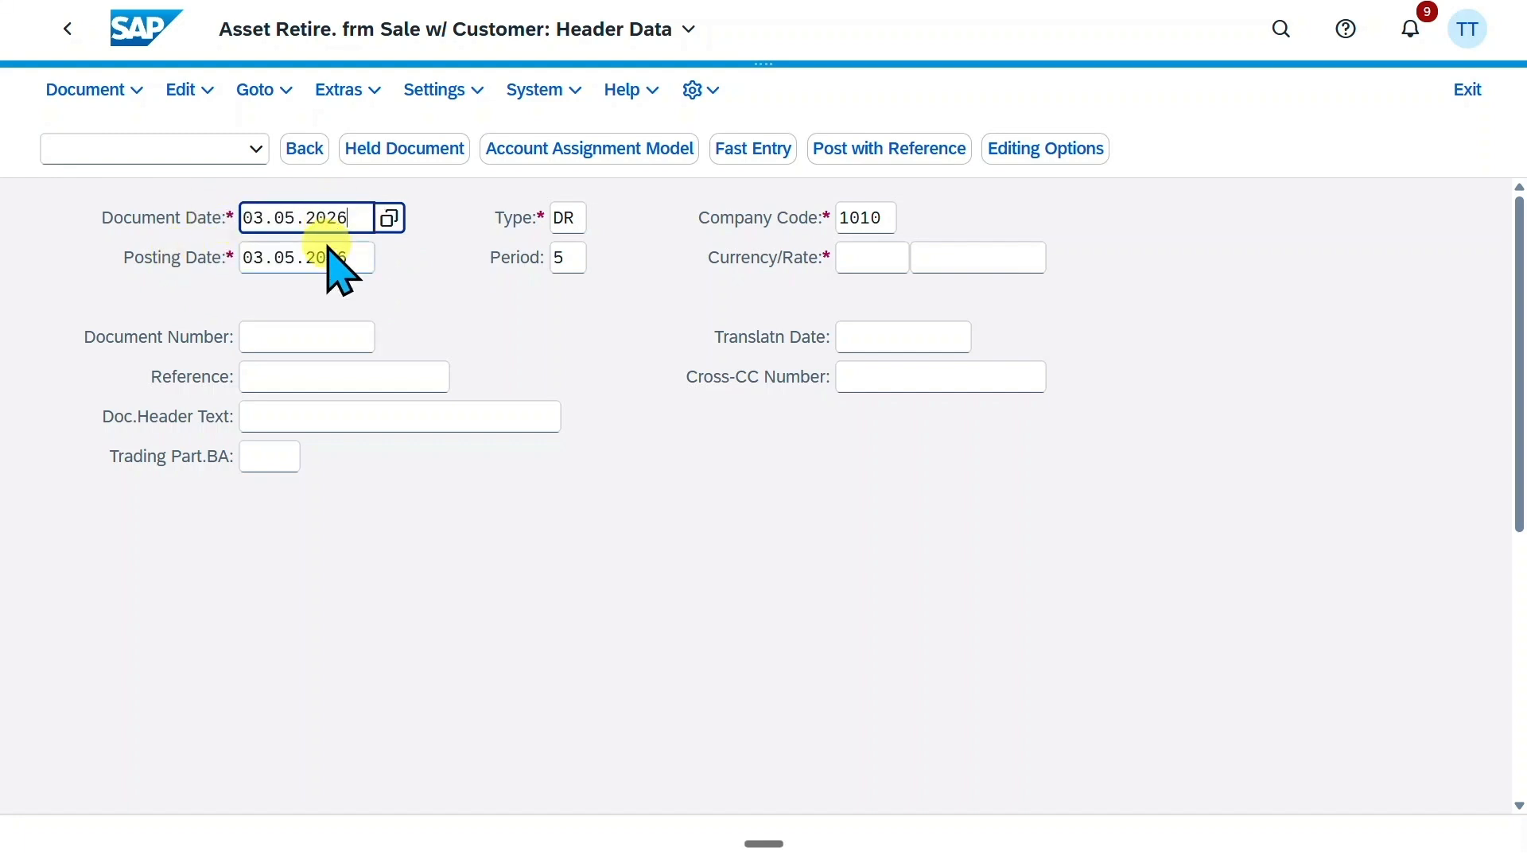
left_click(568, 218)
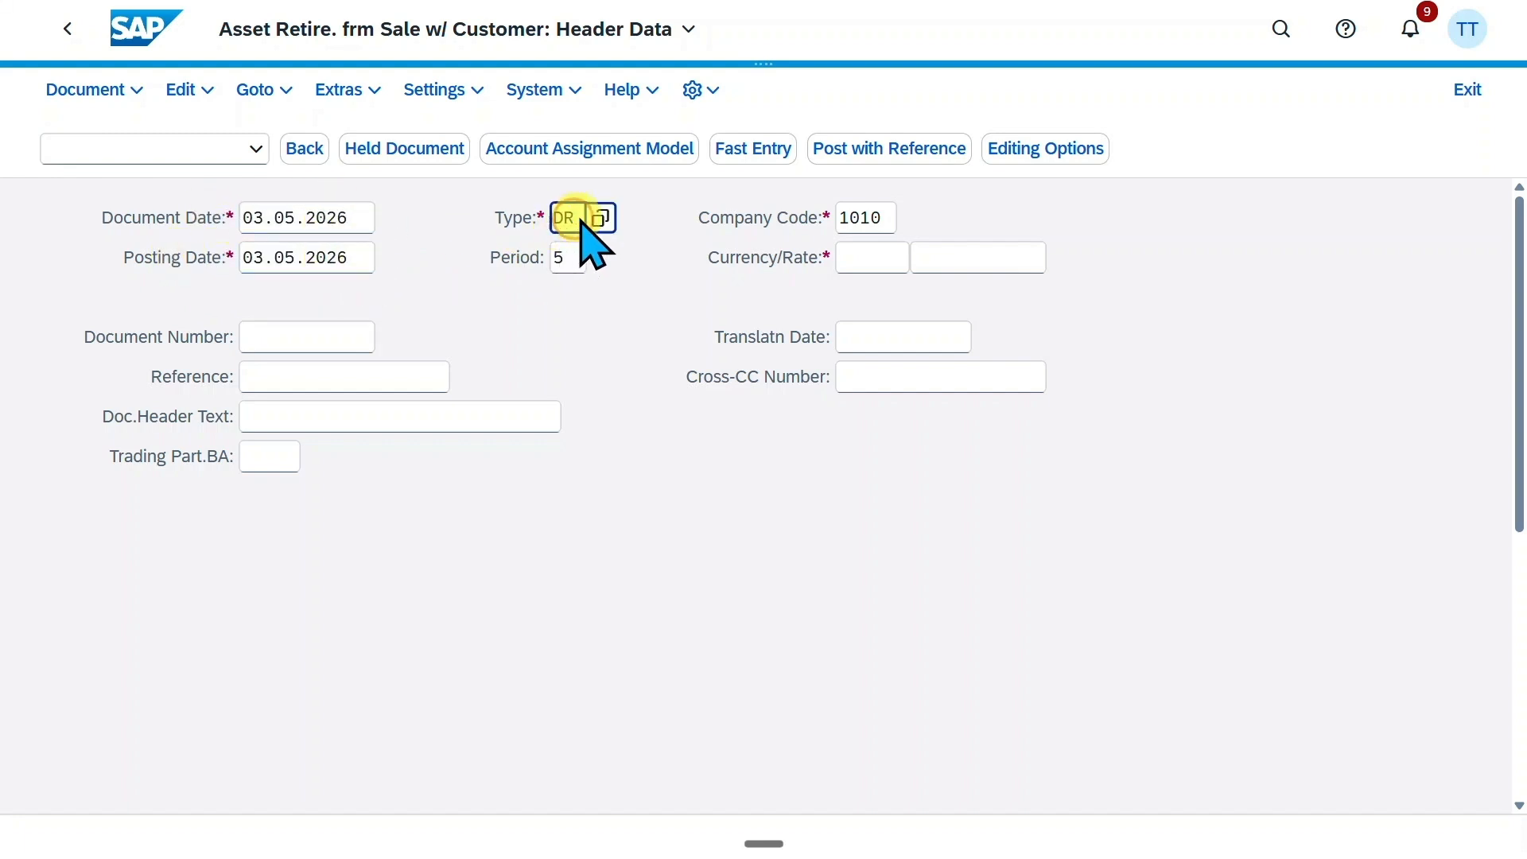
double_click(875, 218)
left_click(883, 258)
type("EUR")
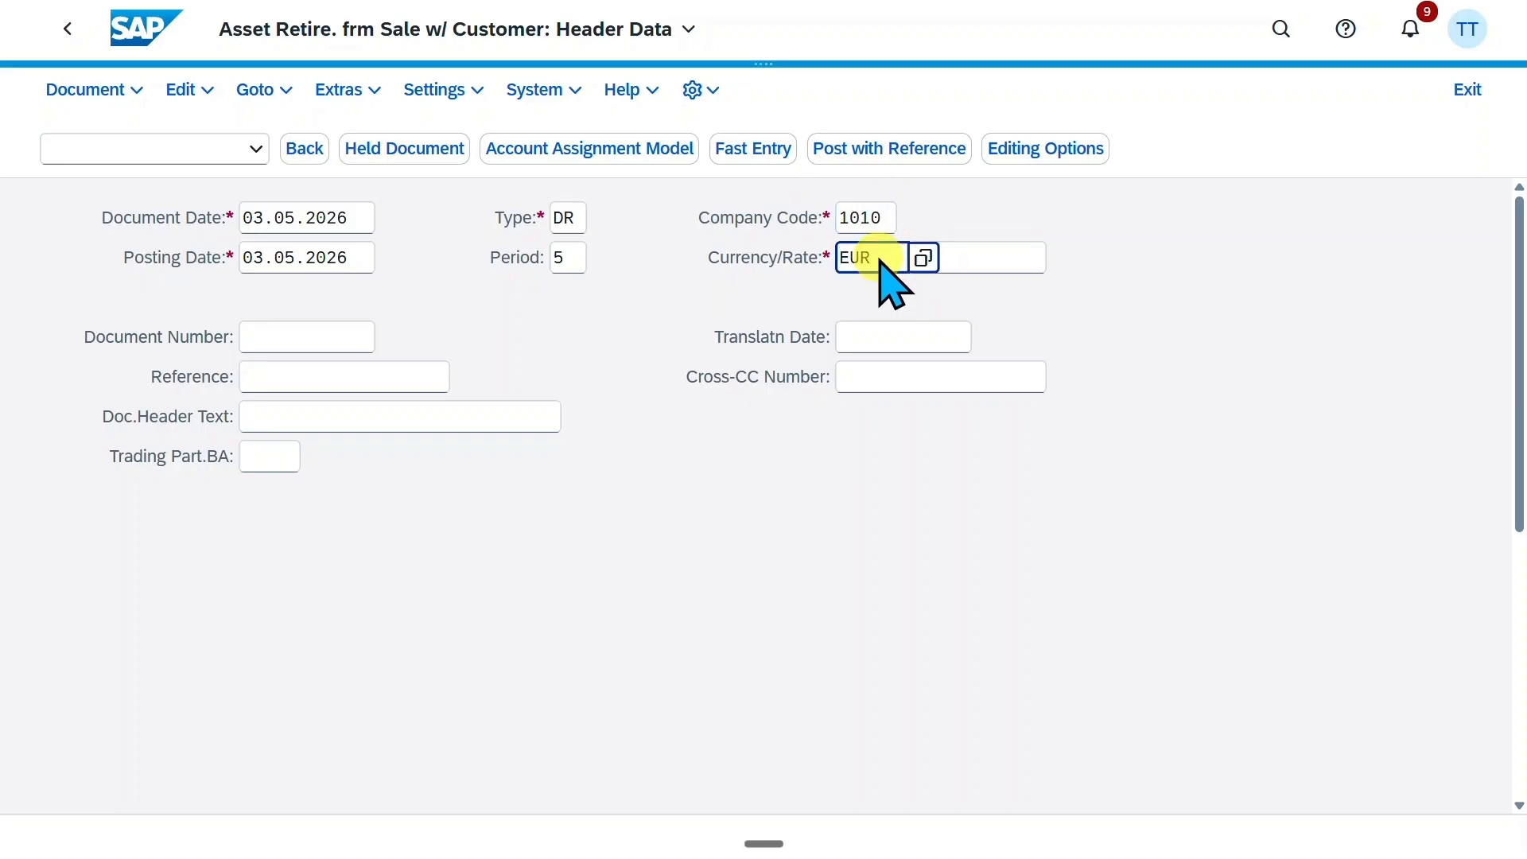
left_click(1169, 232)
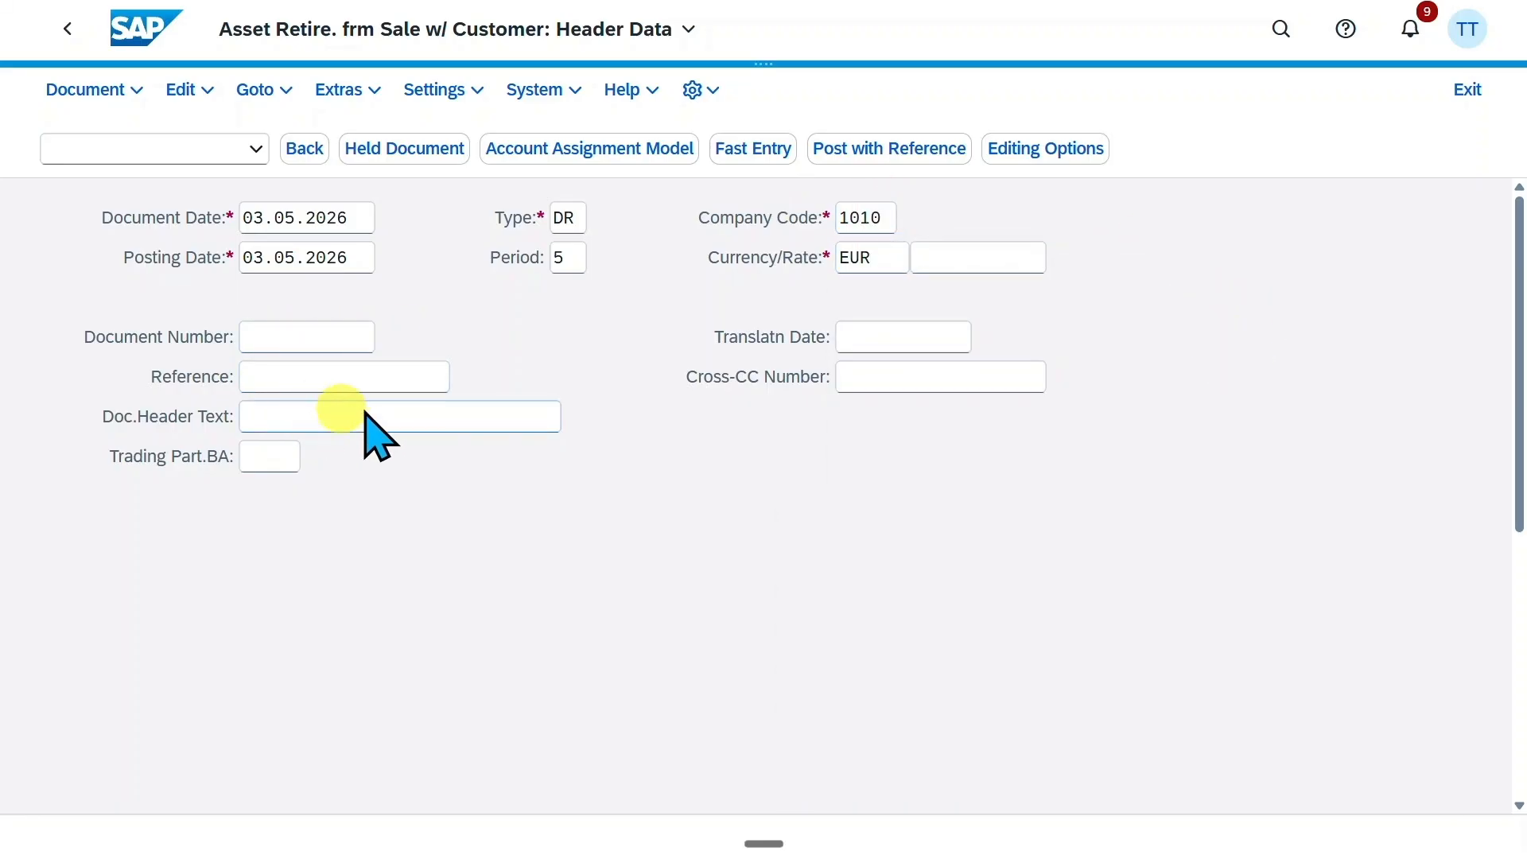
Enter the customer's account number for the first line item with posting key 01 and proceed to the customer item
scroll(658, 402, "down", 10)
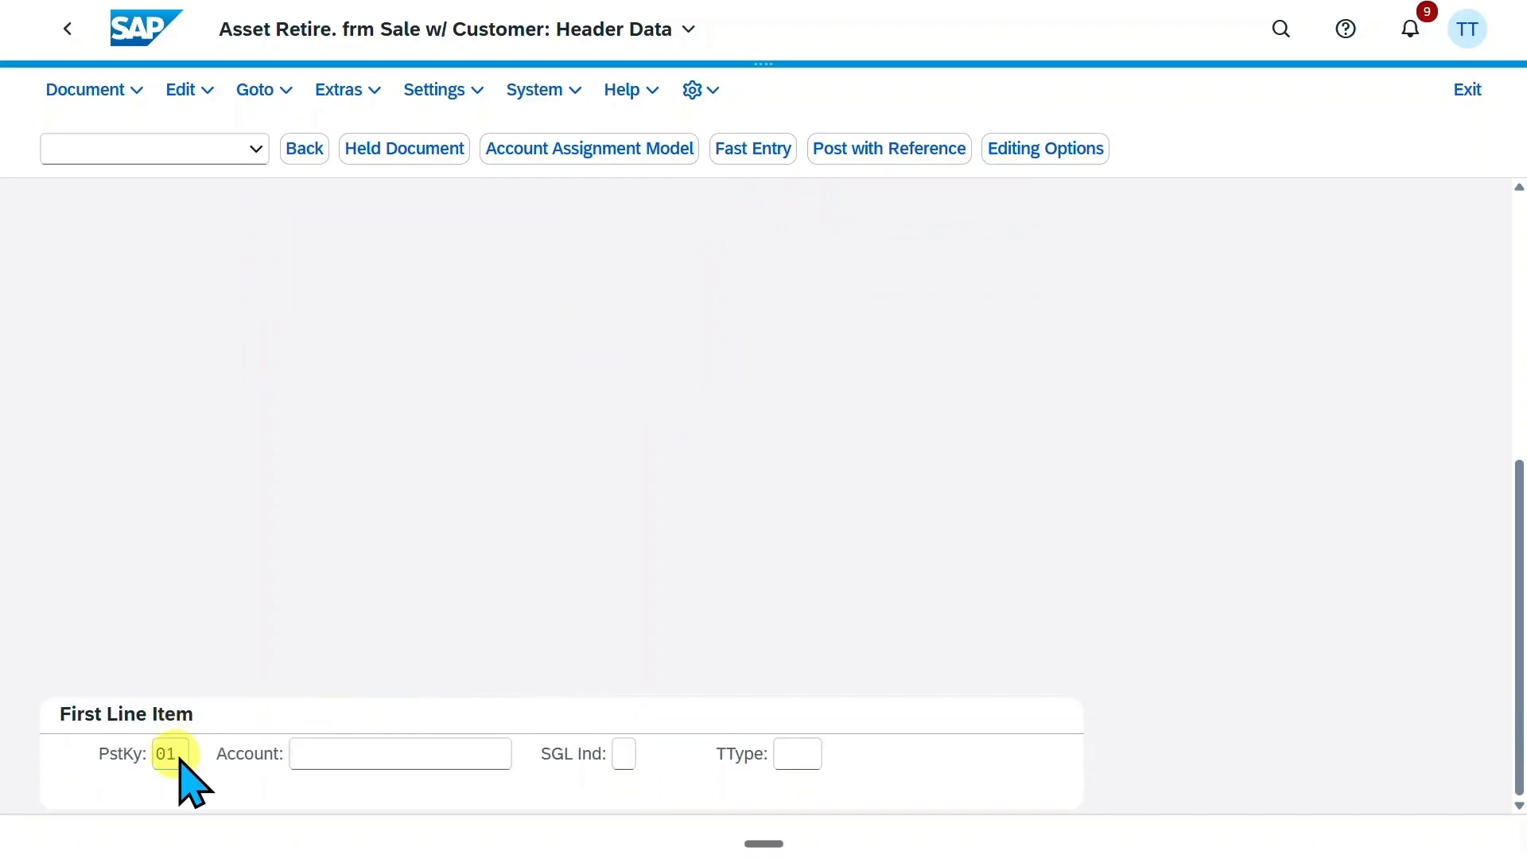
left_click(188, 753)
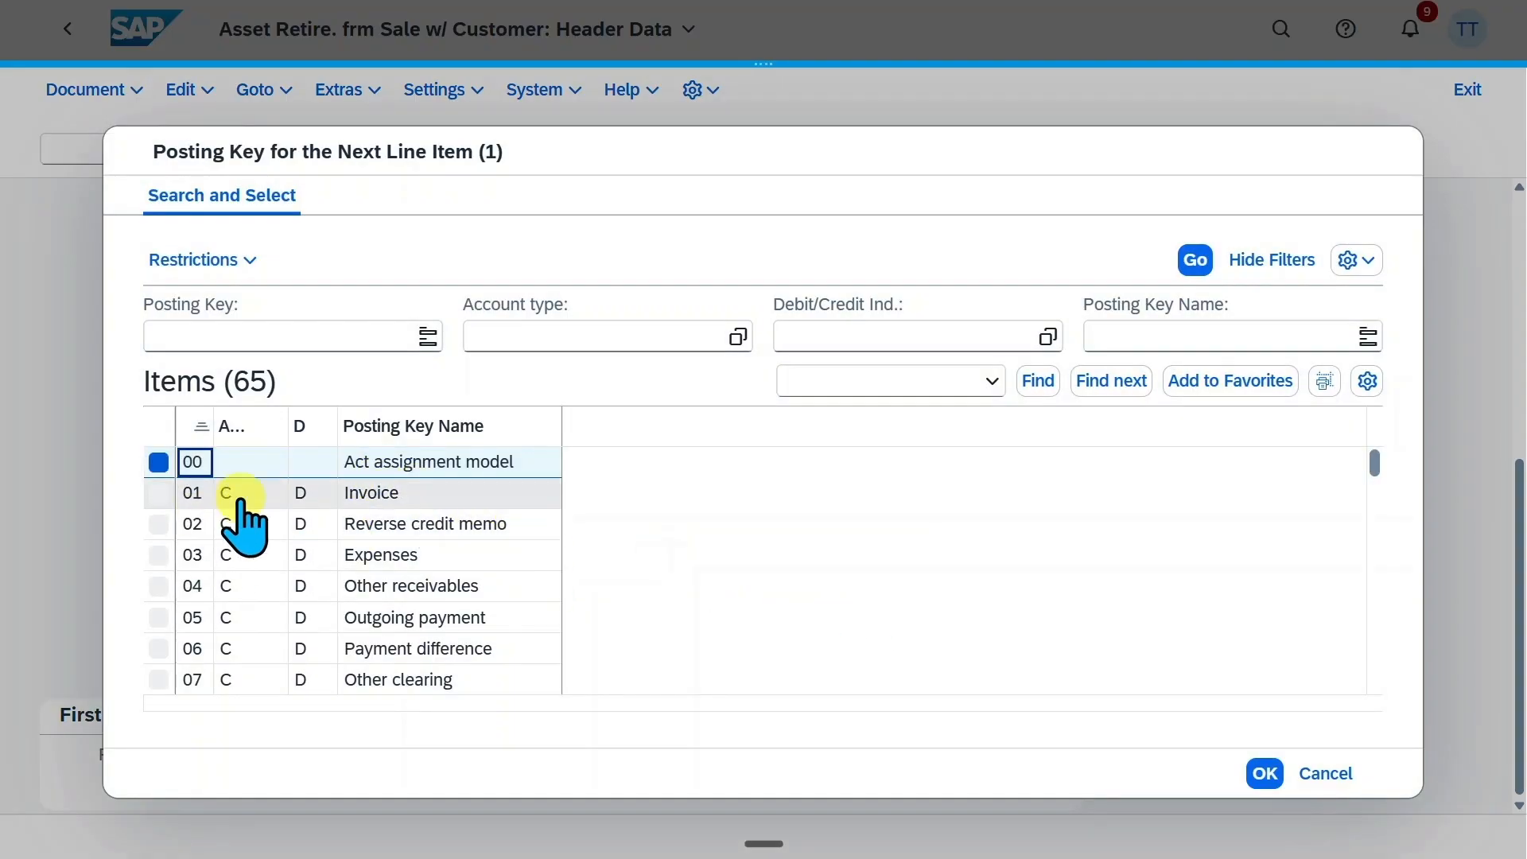
left_click(1322, 773)
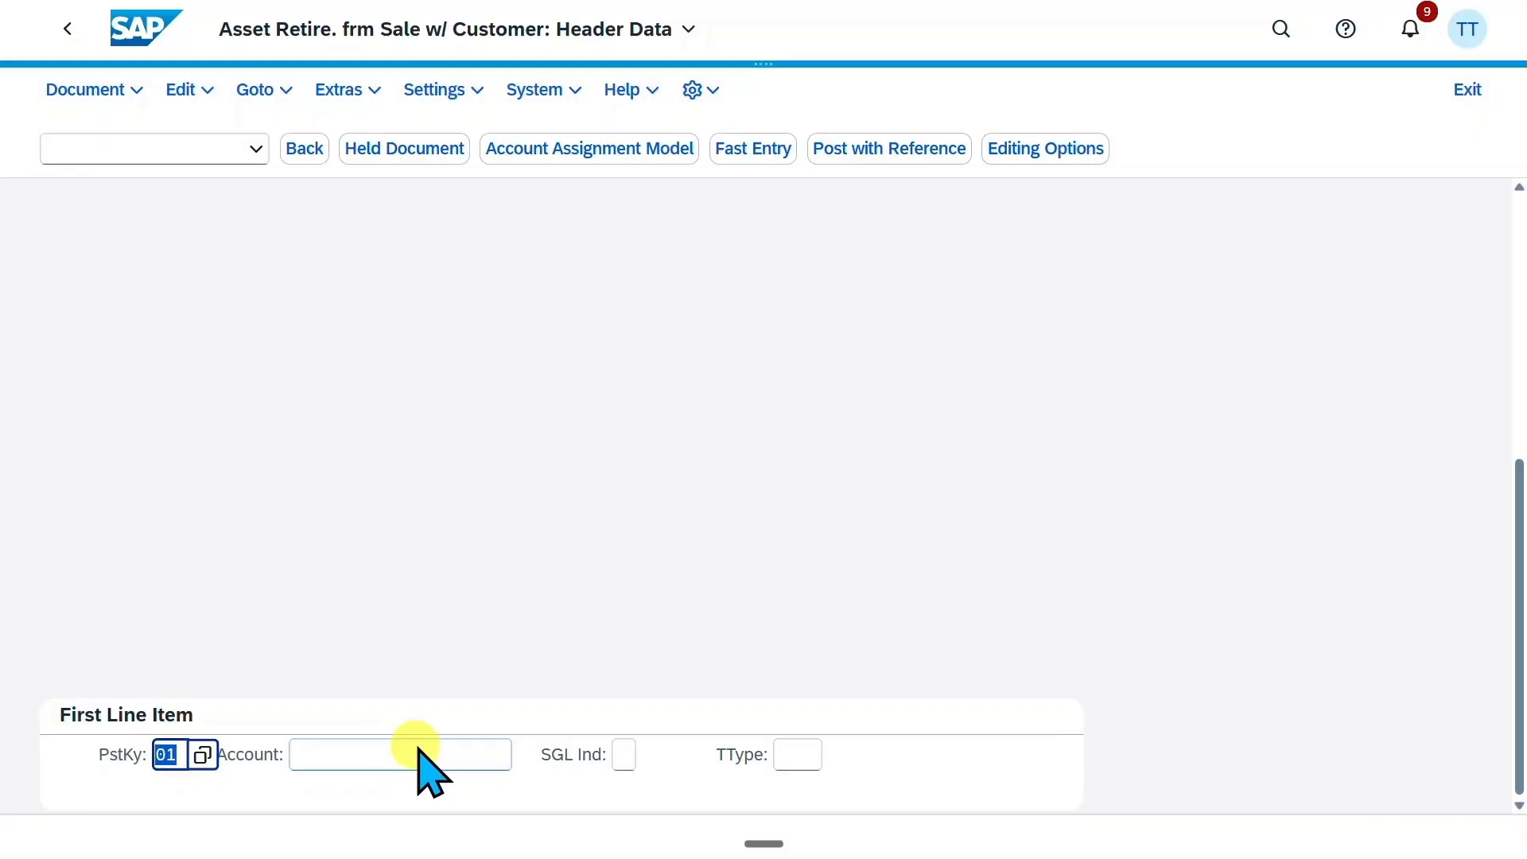
left_click(416, 752)
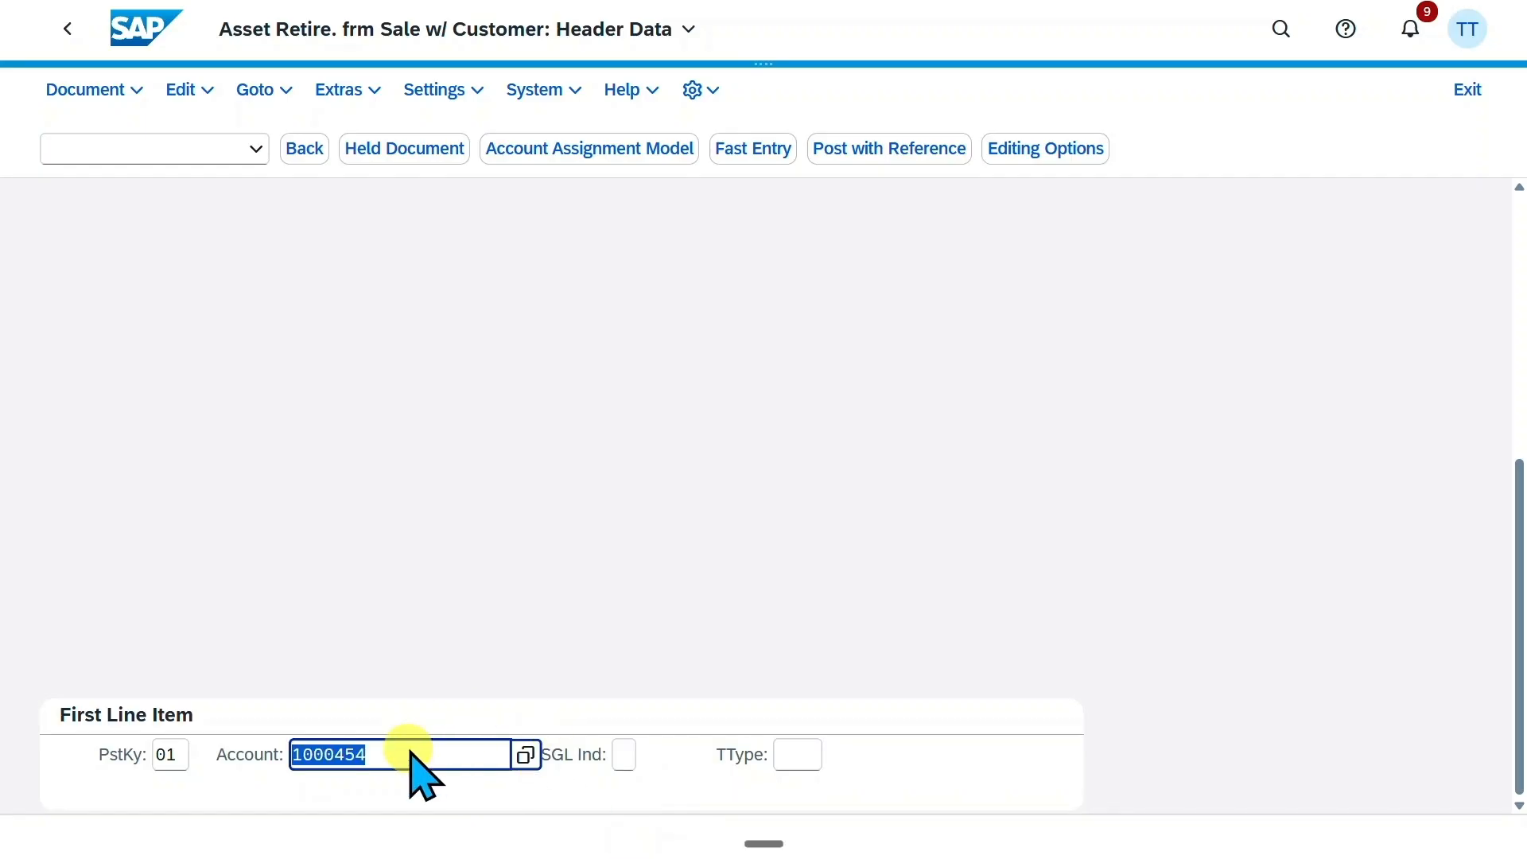
left_click(408, 749)
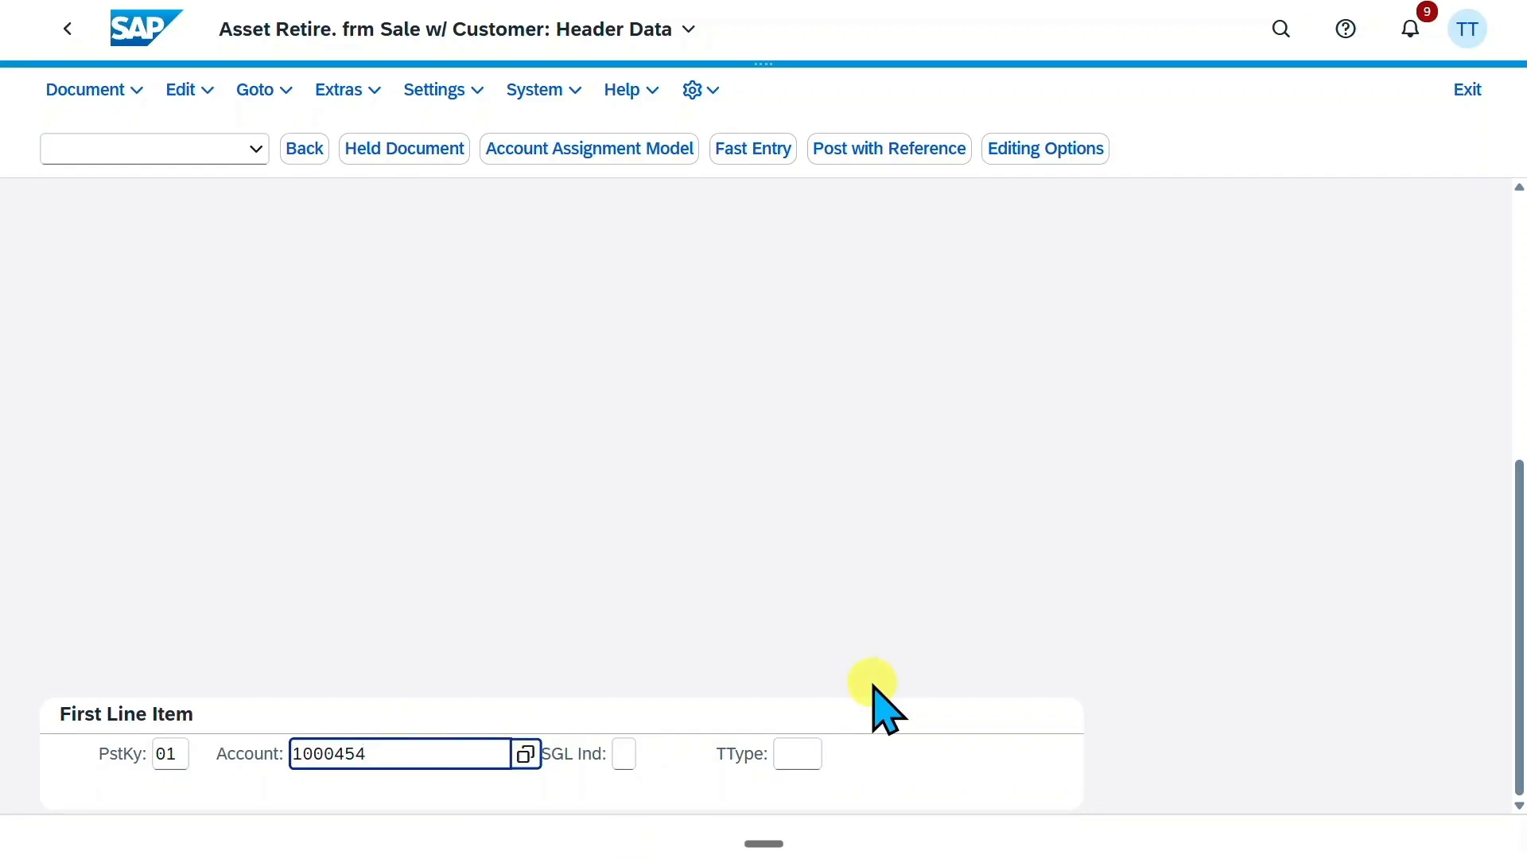
key("Return")
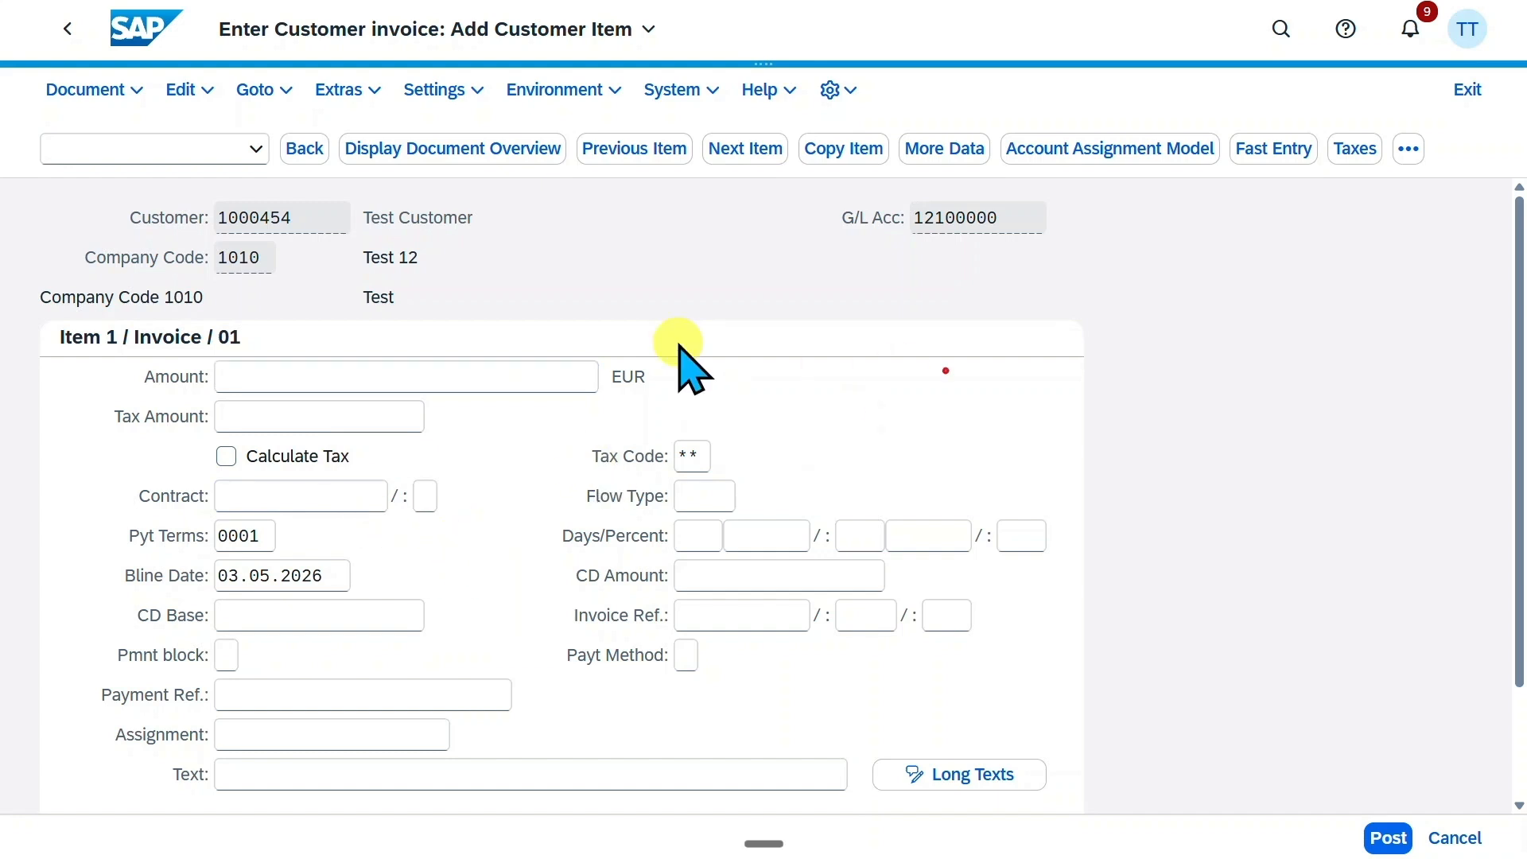
Set the customer item's amount to 10000 EUR and enable automatic tax calculation
left_click(525, 375)
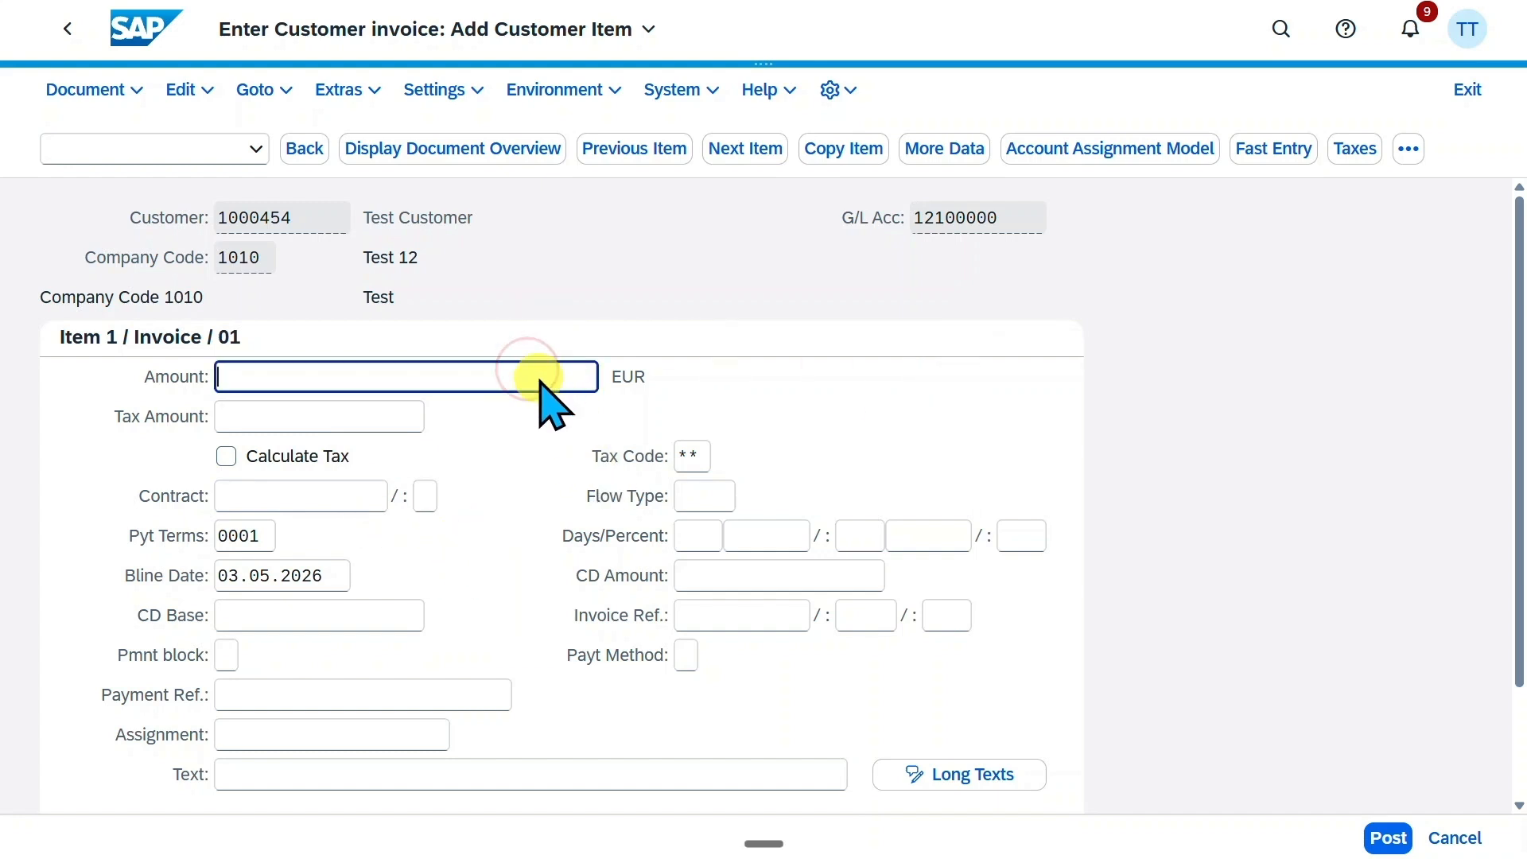
type("10000")
left_click(282, 458)
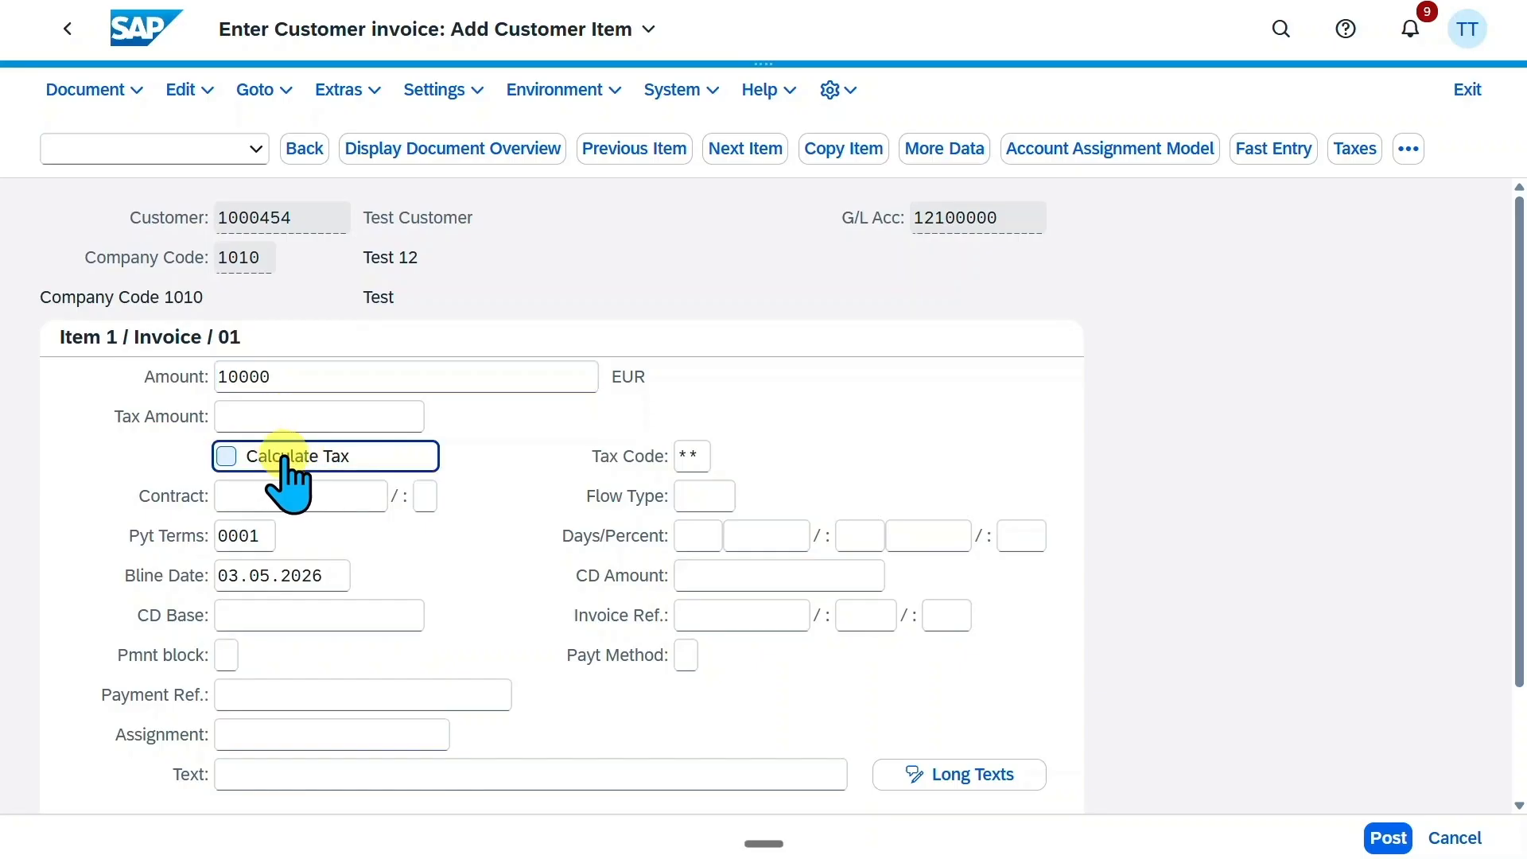
Add the next line item with posting key 50 and G/L account 70020000, and proceed to its details
scroll(1225, 461, "down", 2)
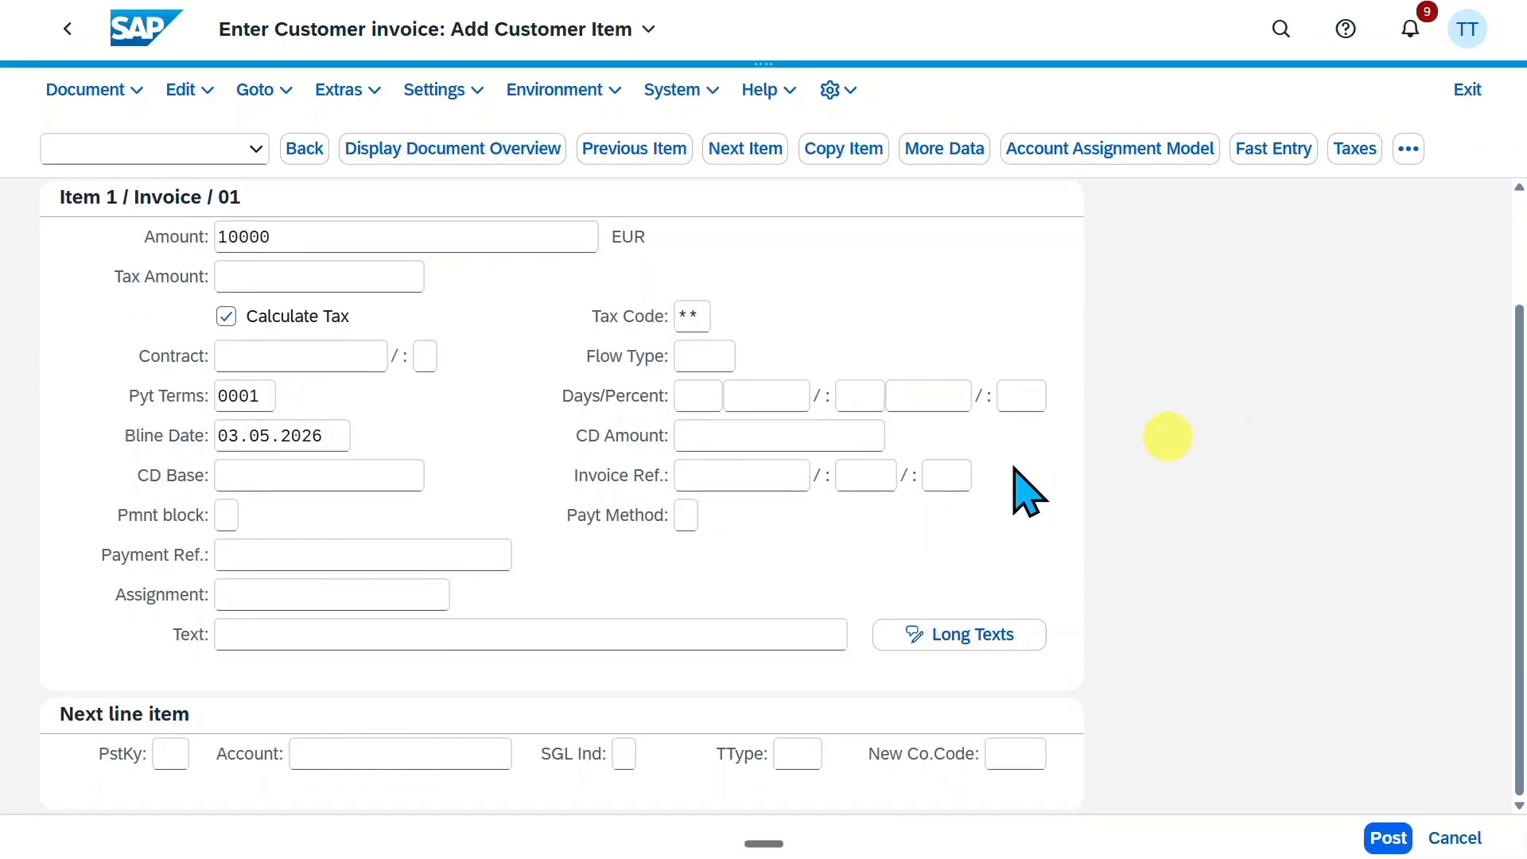
left_click(171, 751)
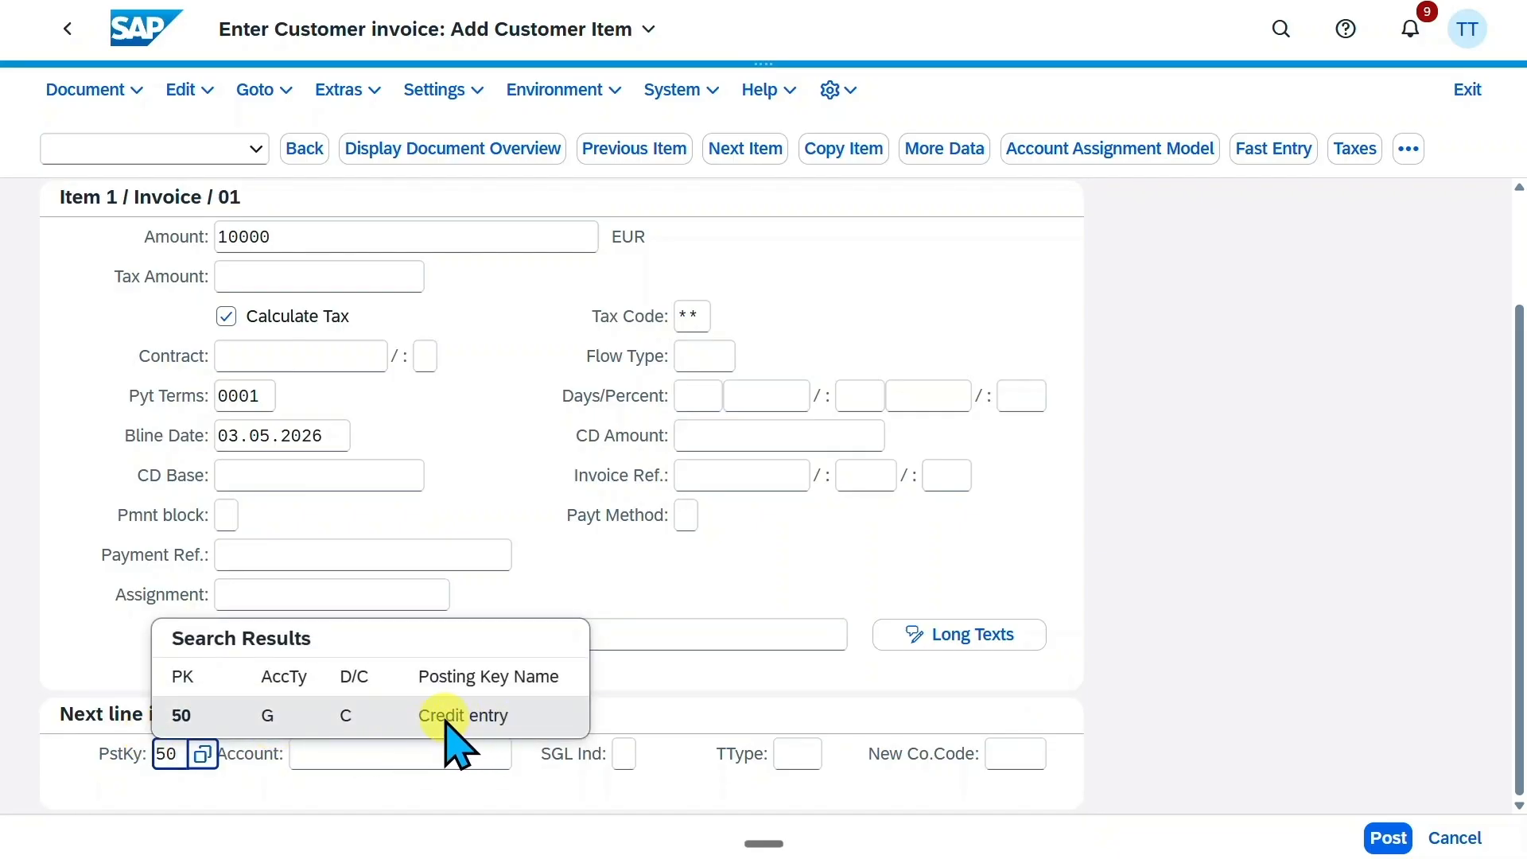
left_click(443, 716)
left_click(405, 751)
type("70020000")
left_click(472, 749)
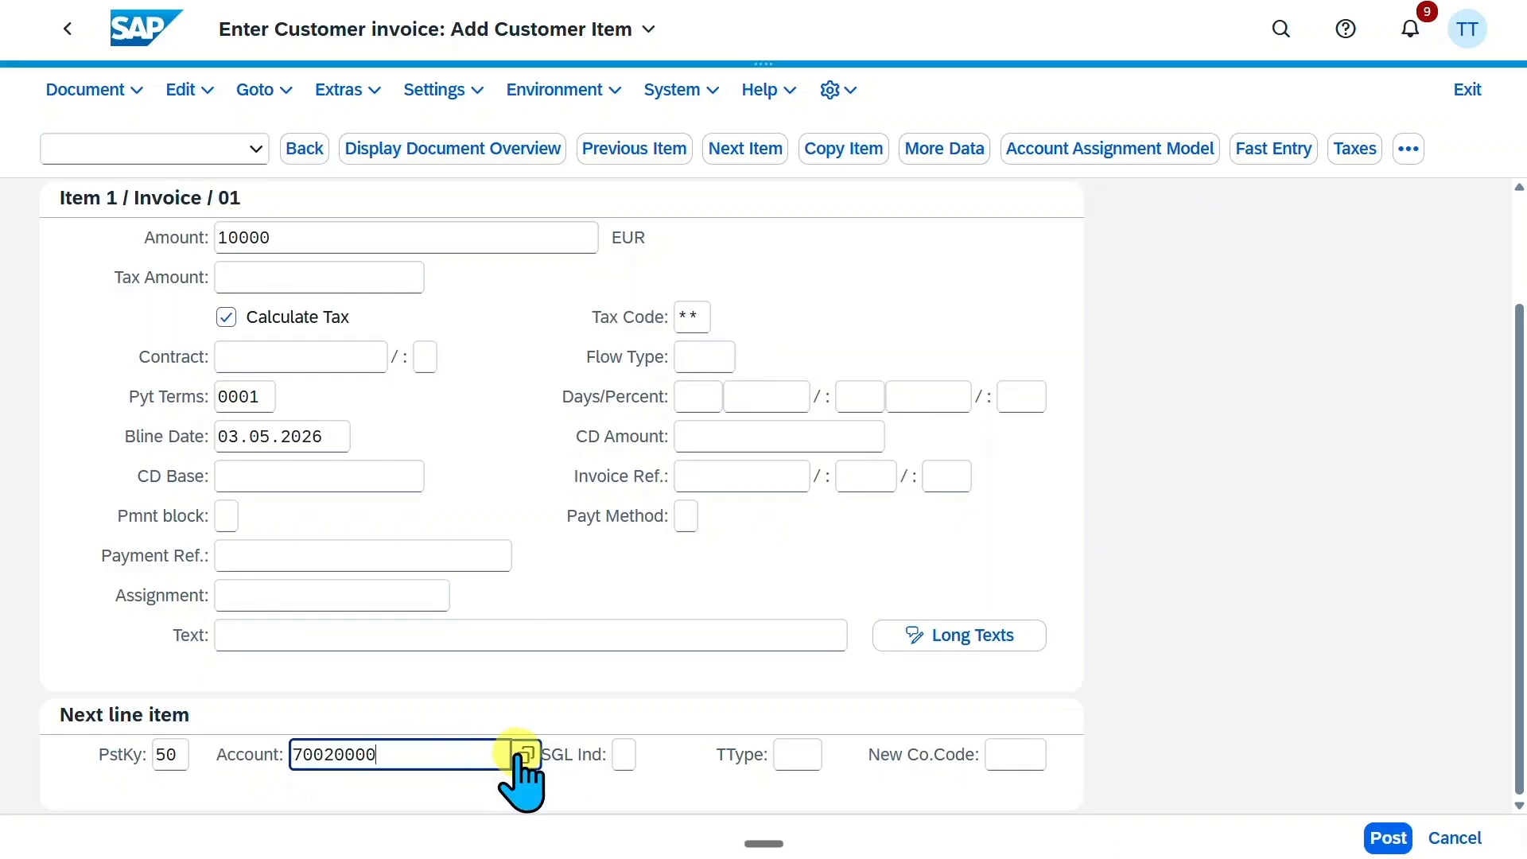
left_click(467, 756)
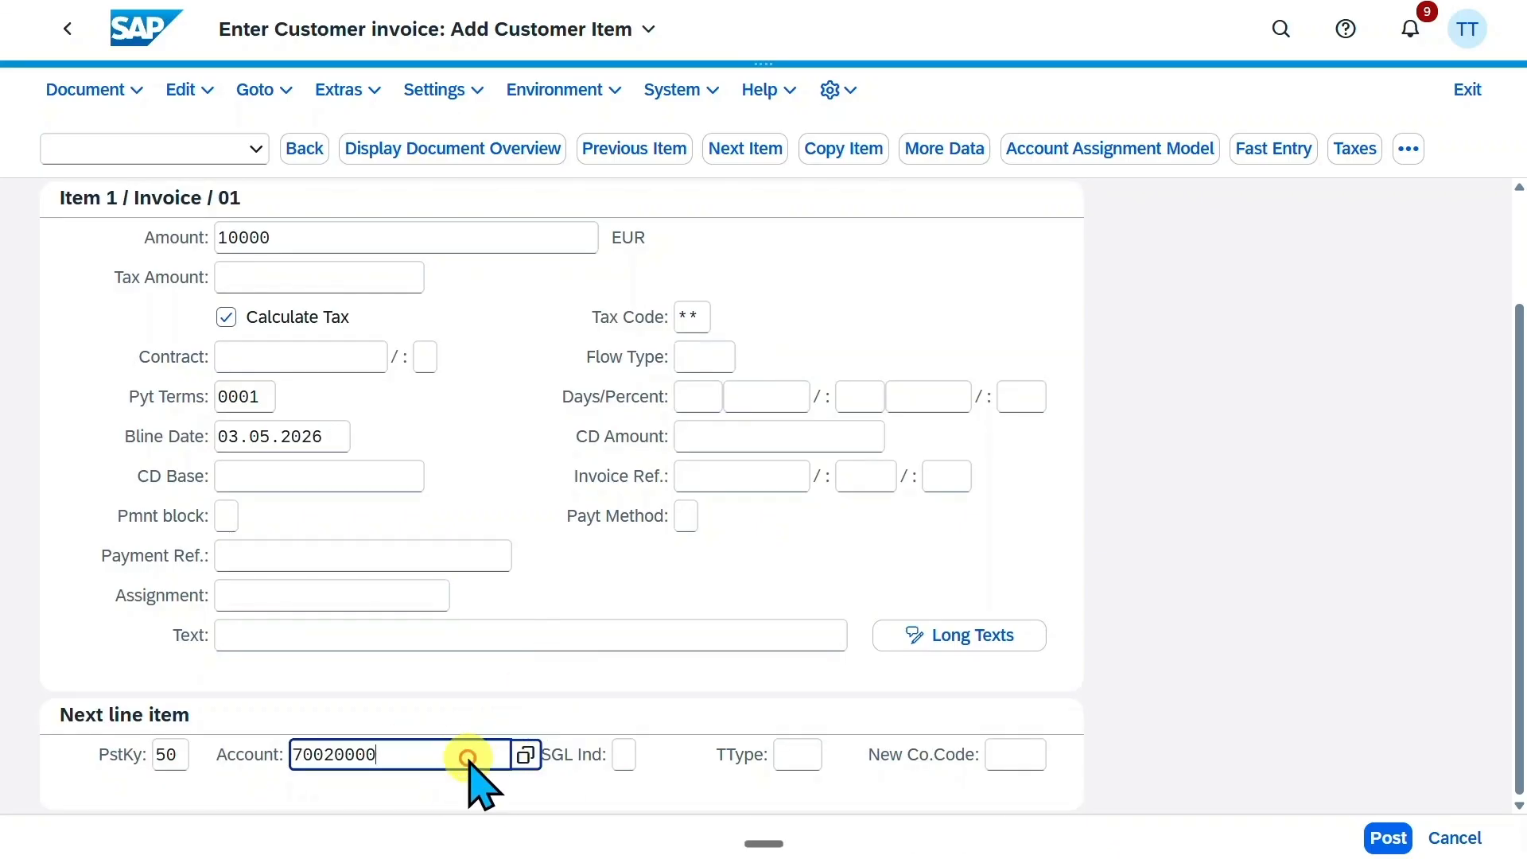
key("Return")
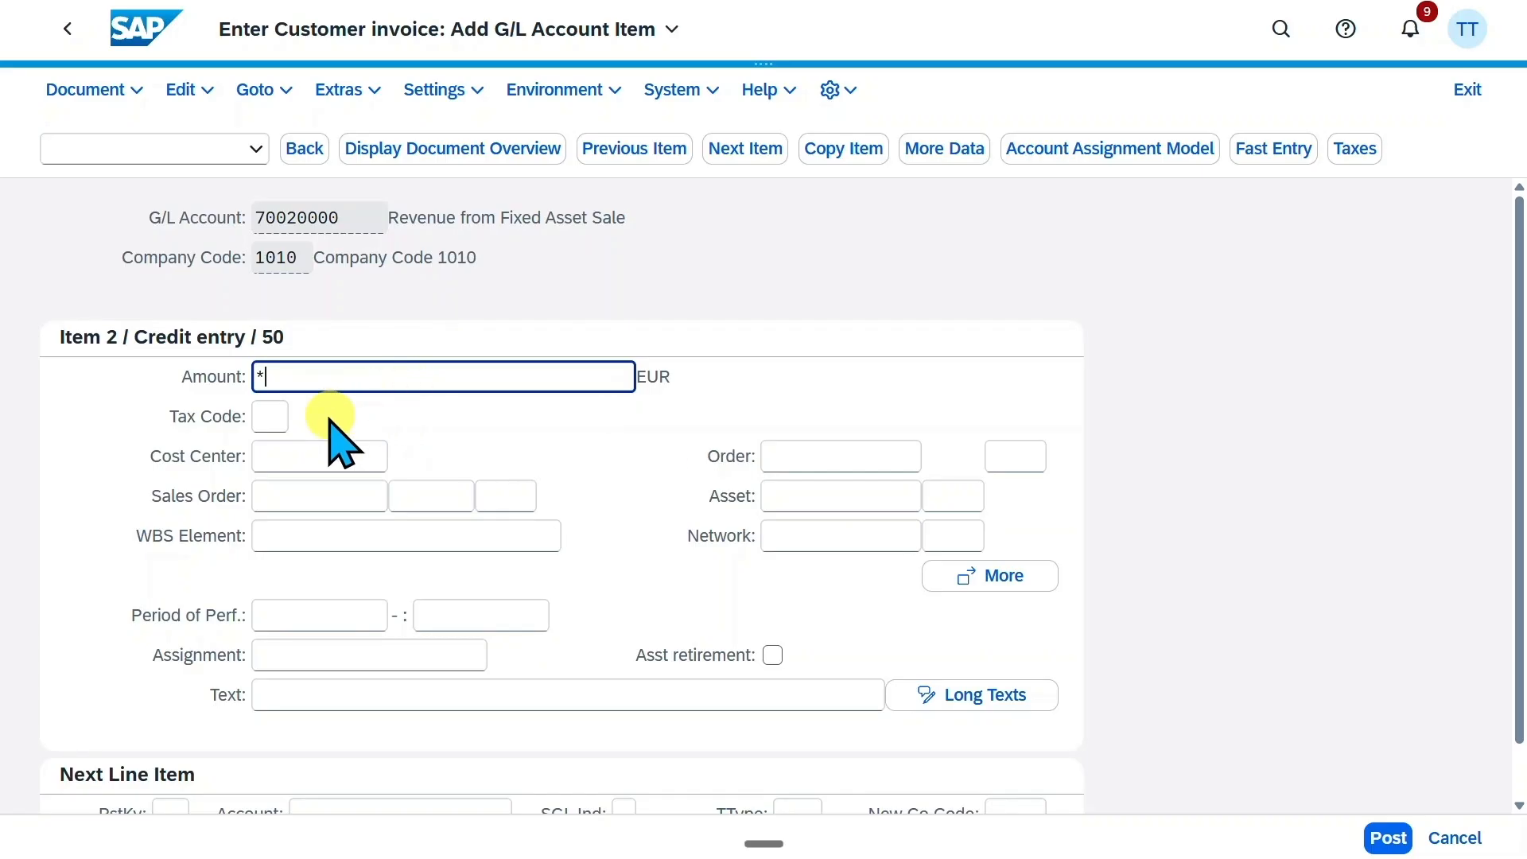
Give the revenue item amount * and tax code A1, and flag it as an asset retirement
left_click(265, 418)
left_click(301, 417)
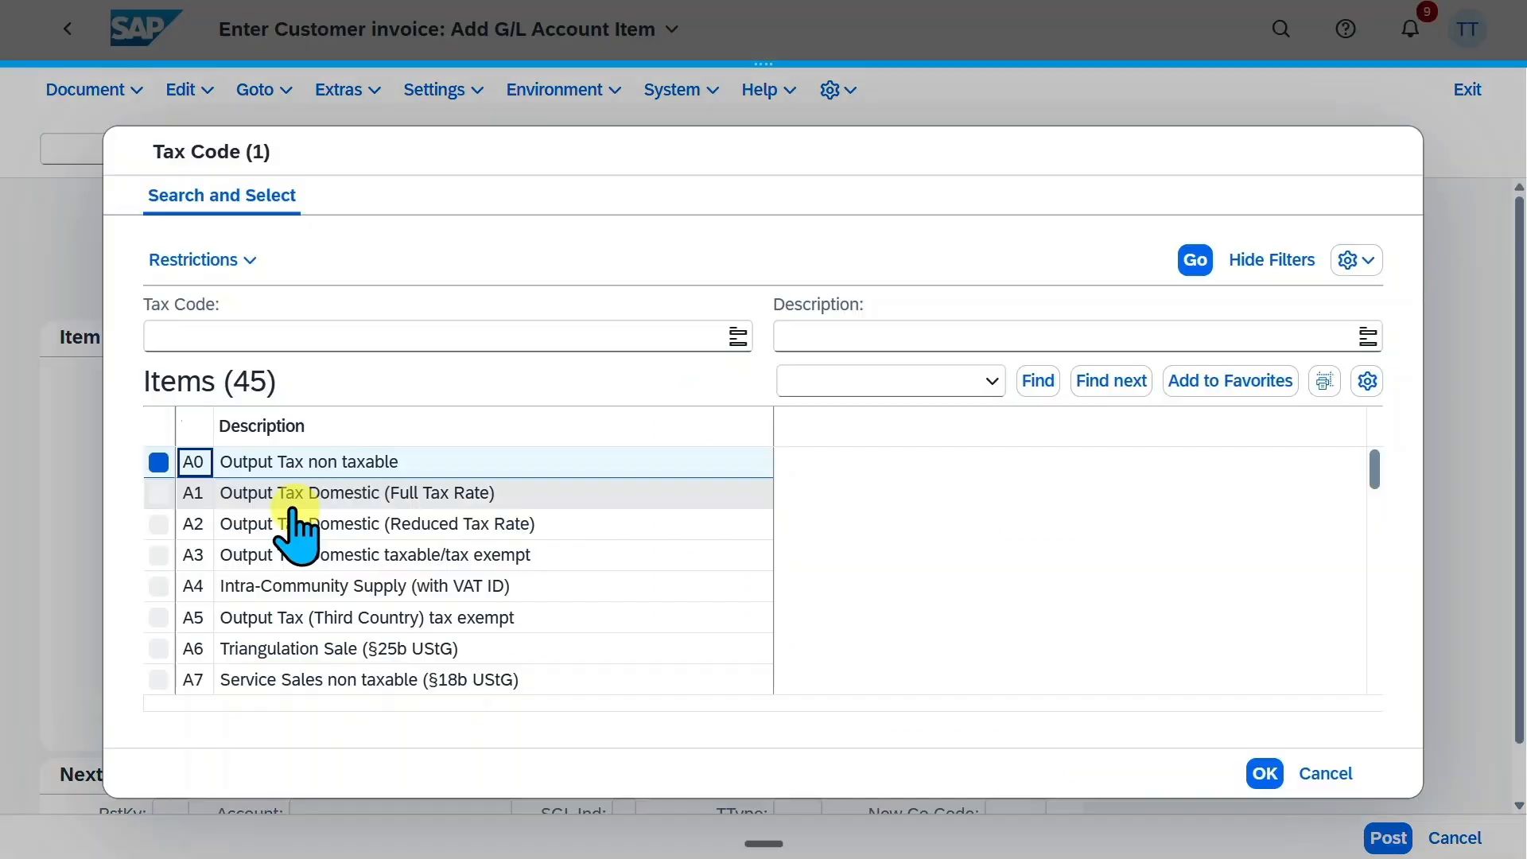
double_click(372, 498)
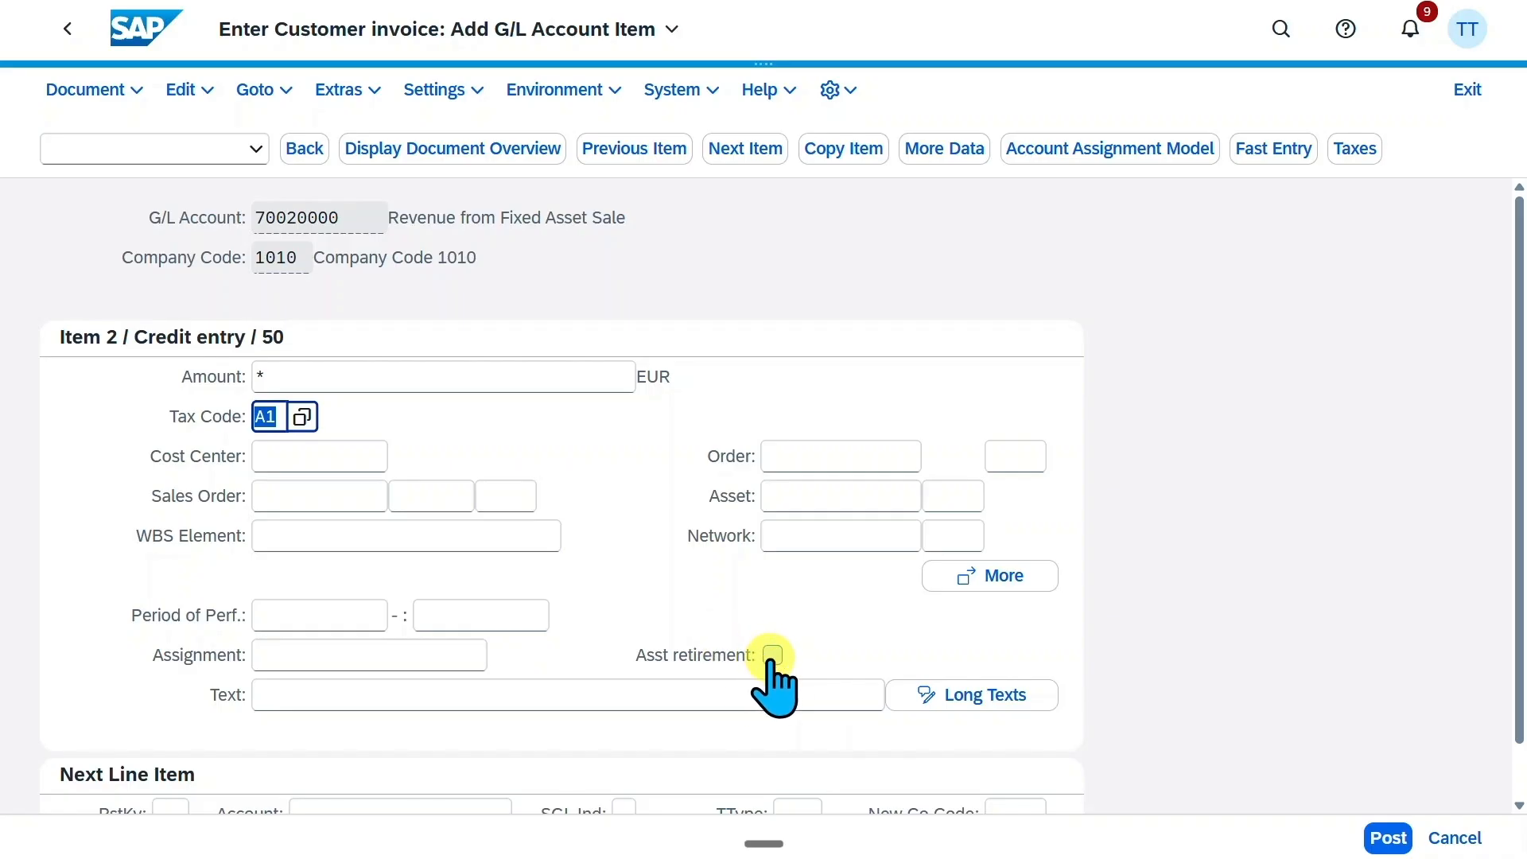
left_click(773, 656)
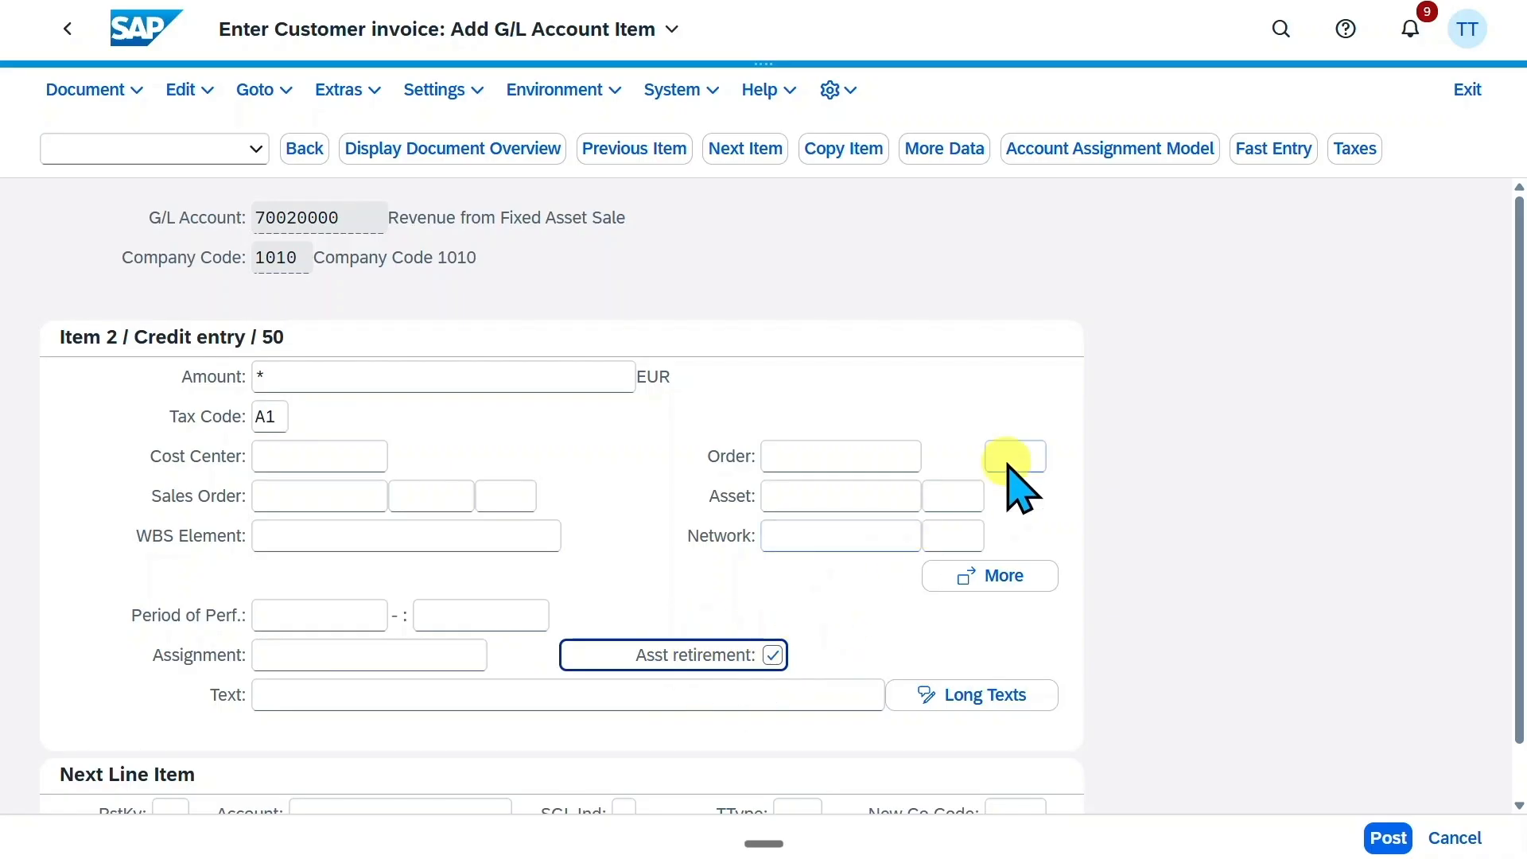
Assign cost center 10101701 to the revenue item and proceed to the asset retirement details
left_click(567, 383)
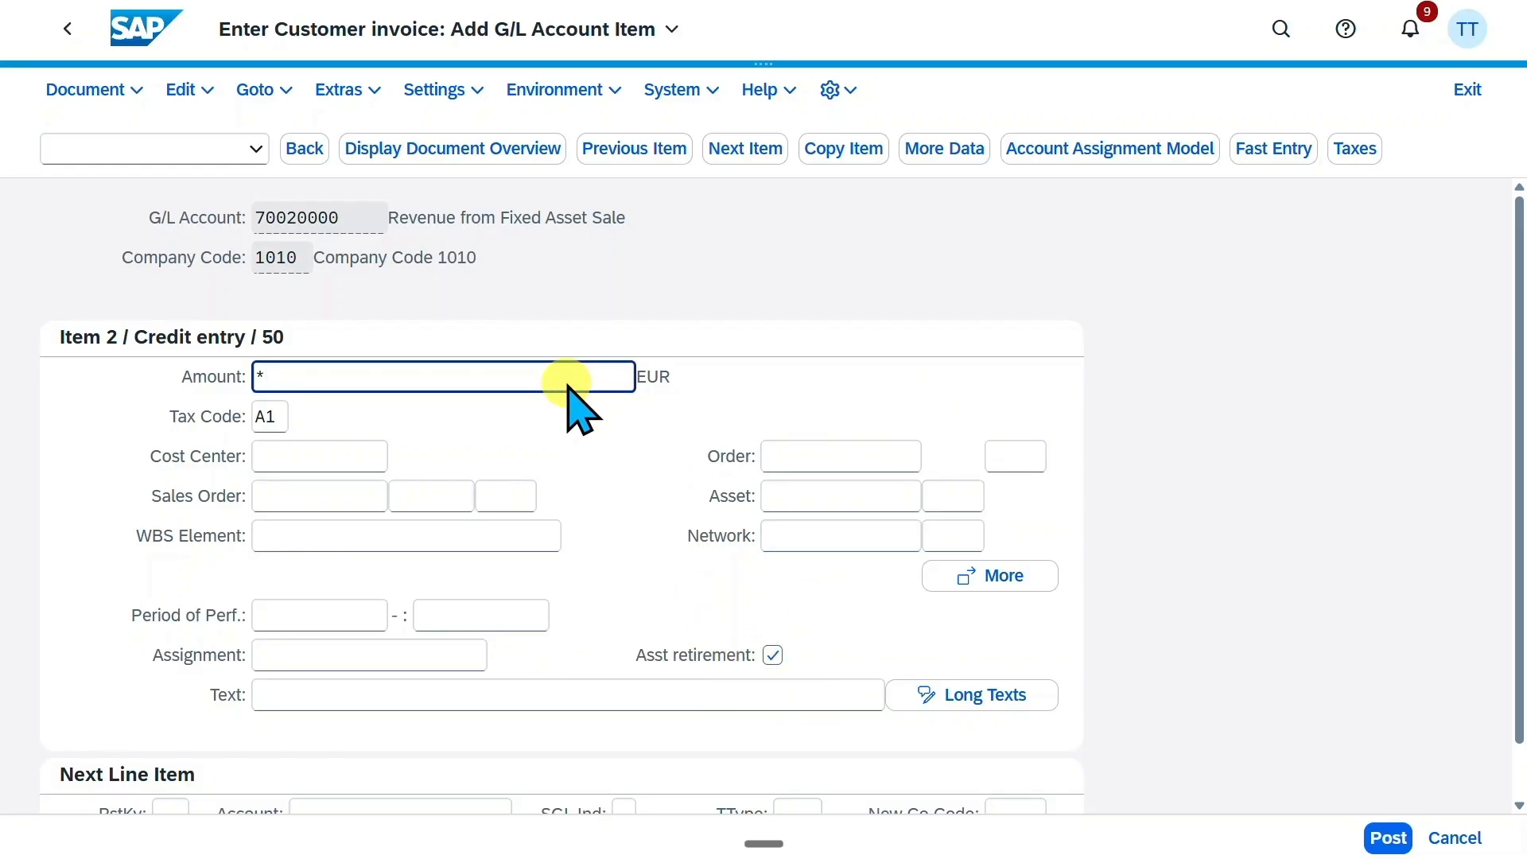
key("Return")
type("10101701")
key("Return")
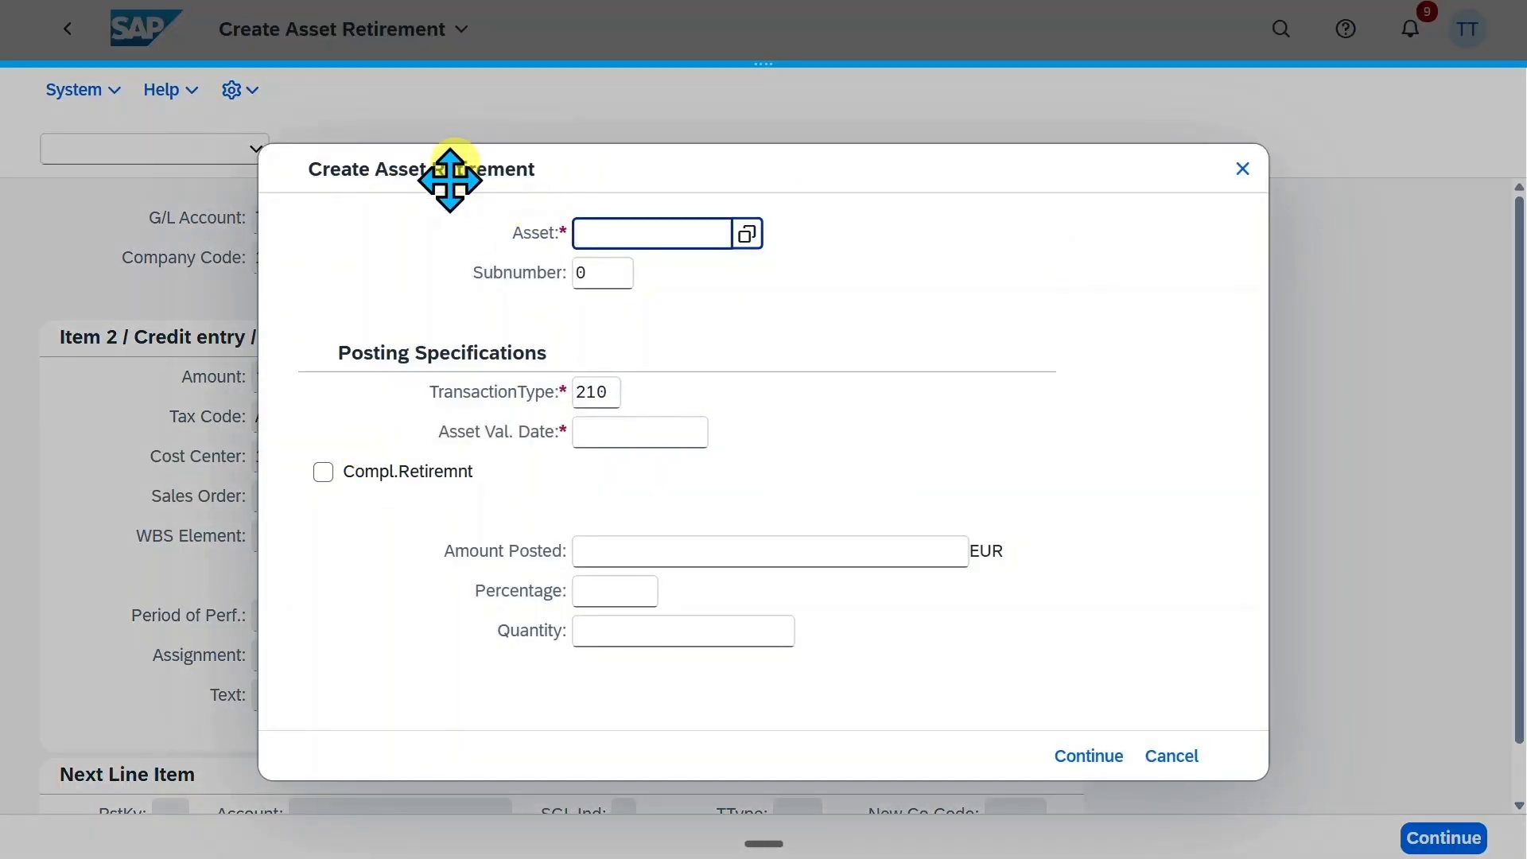
Enter 200070 as the asset for the retirement
type("200070")
left_click(685, 235)
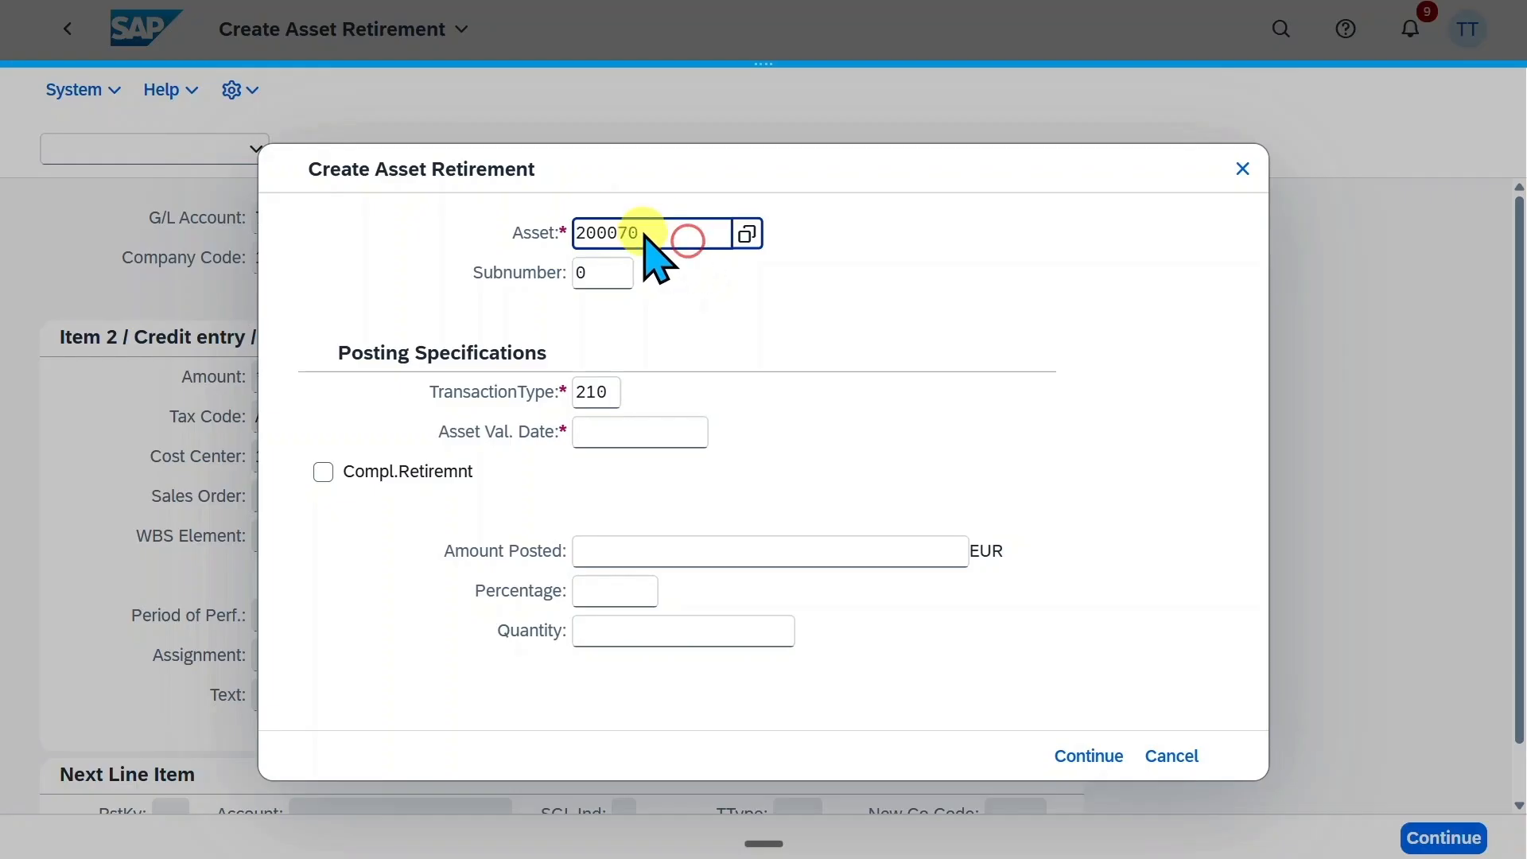
left_click(595, 273)
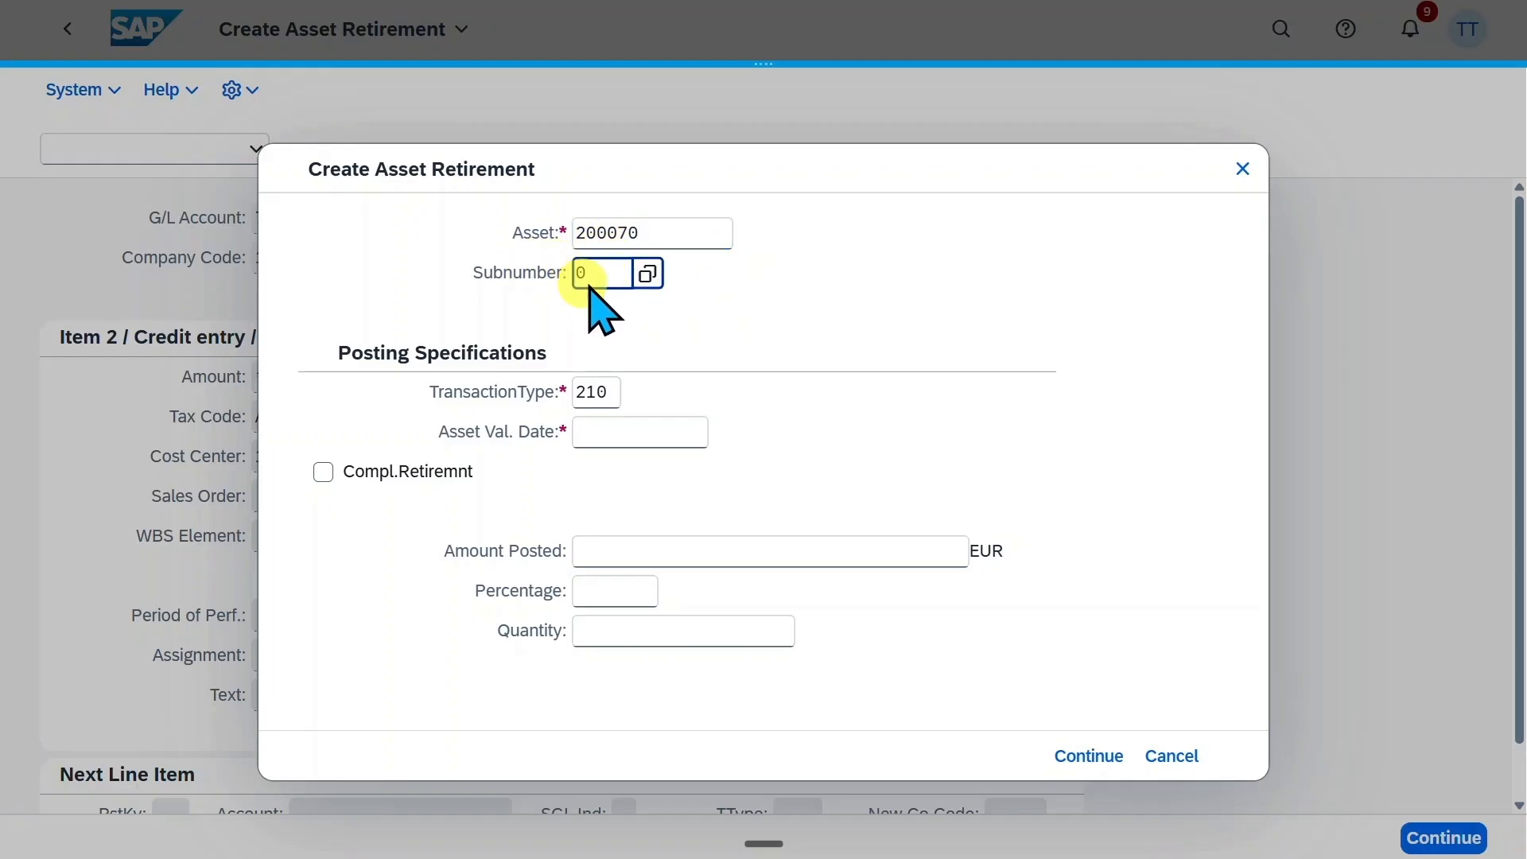
Look up the asset transaction types and select 260, Retirement of current-year acquis. with revenue
left_click(612, 392)
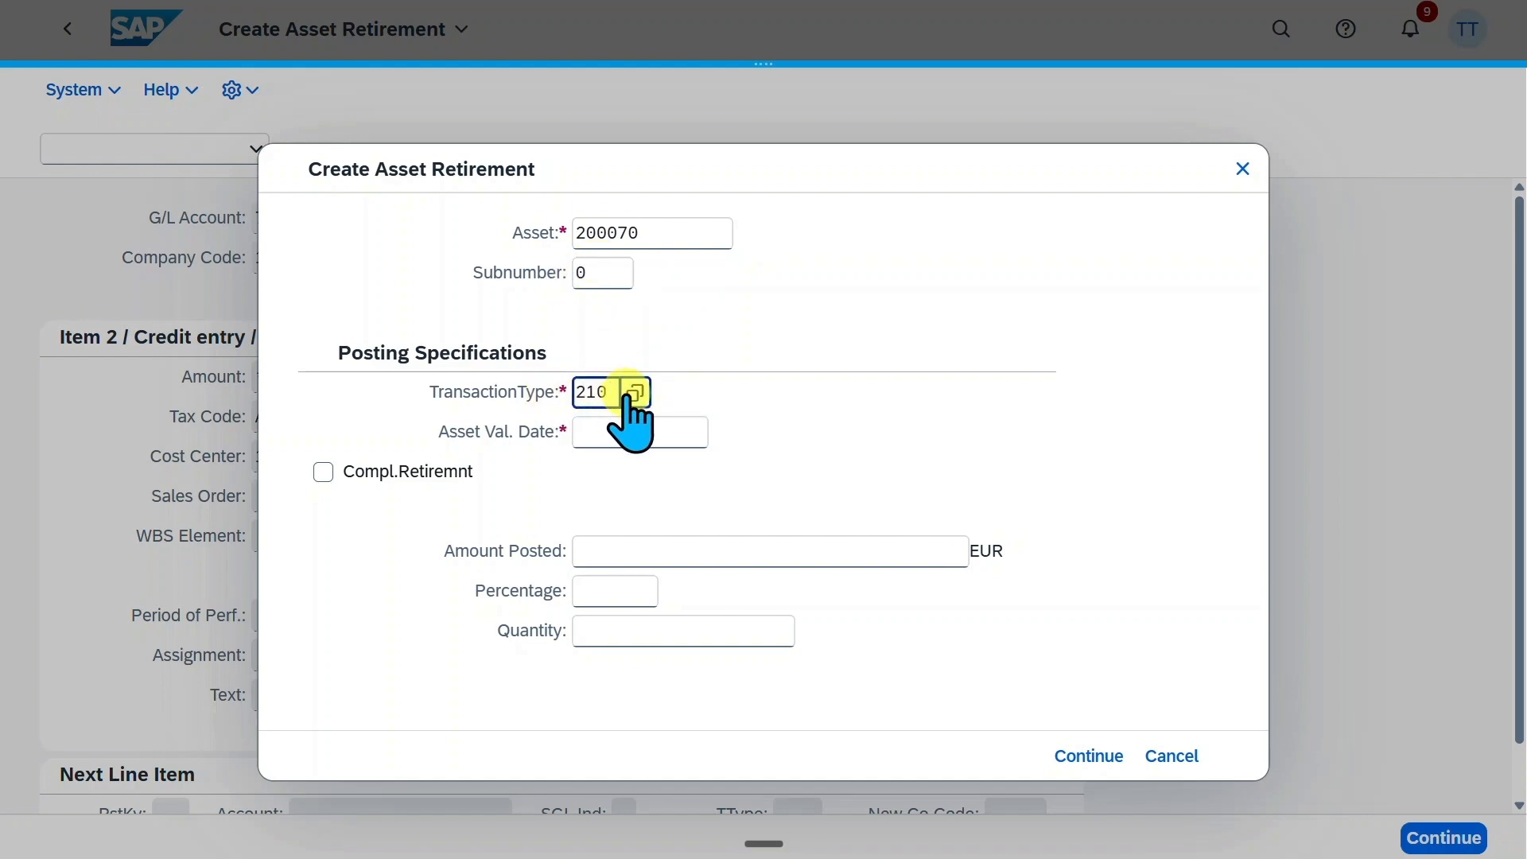
left_click(635, 392)
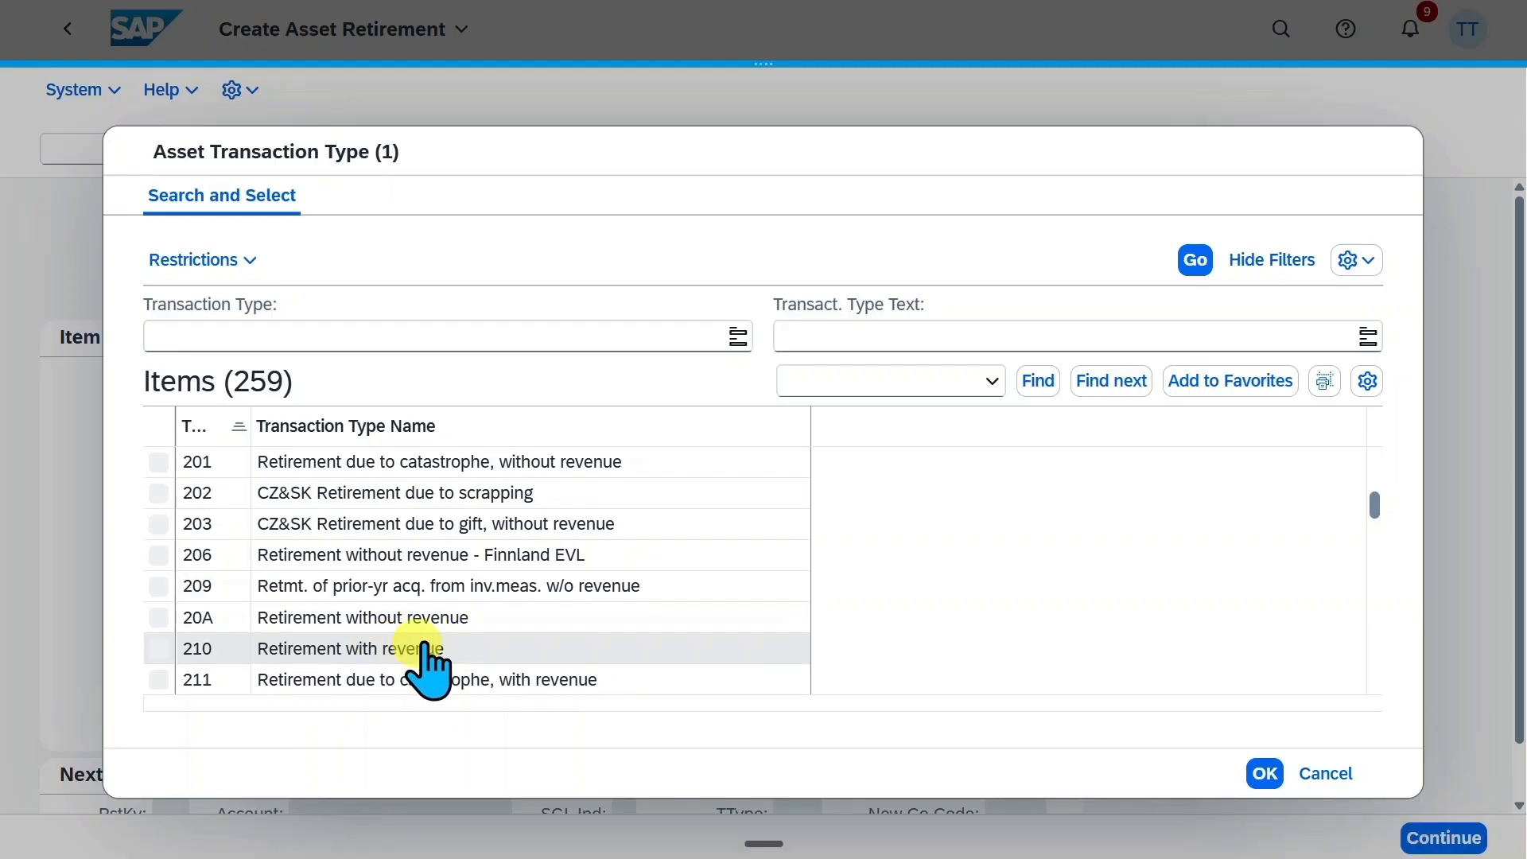
scroll(461, 618, "down", 1)
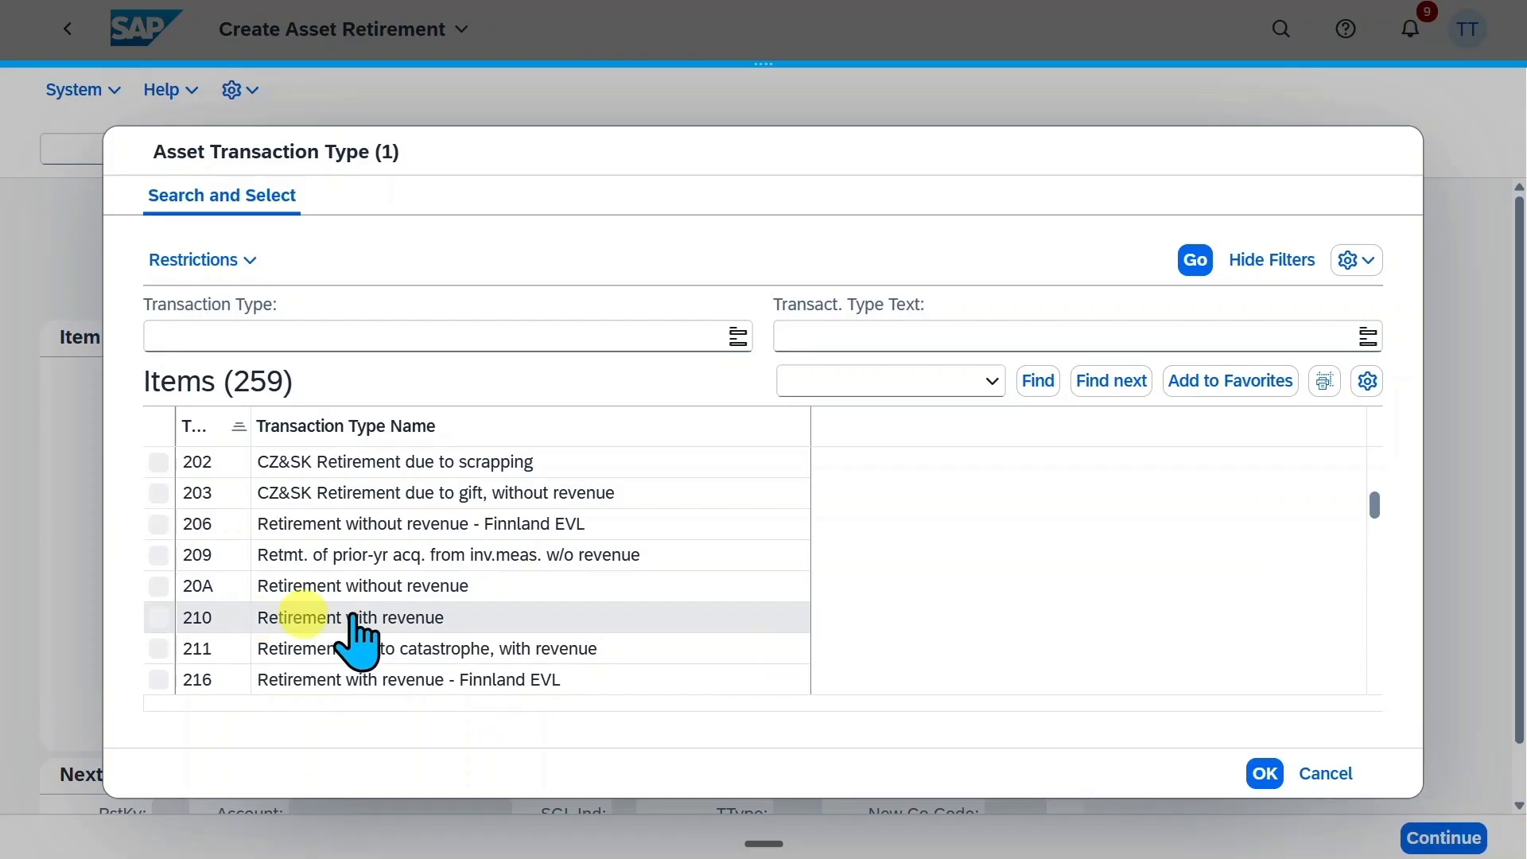
scroll(446, 600, "down", 10)
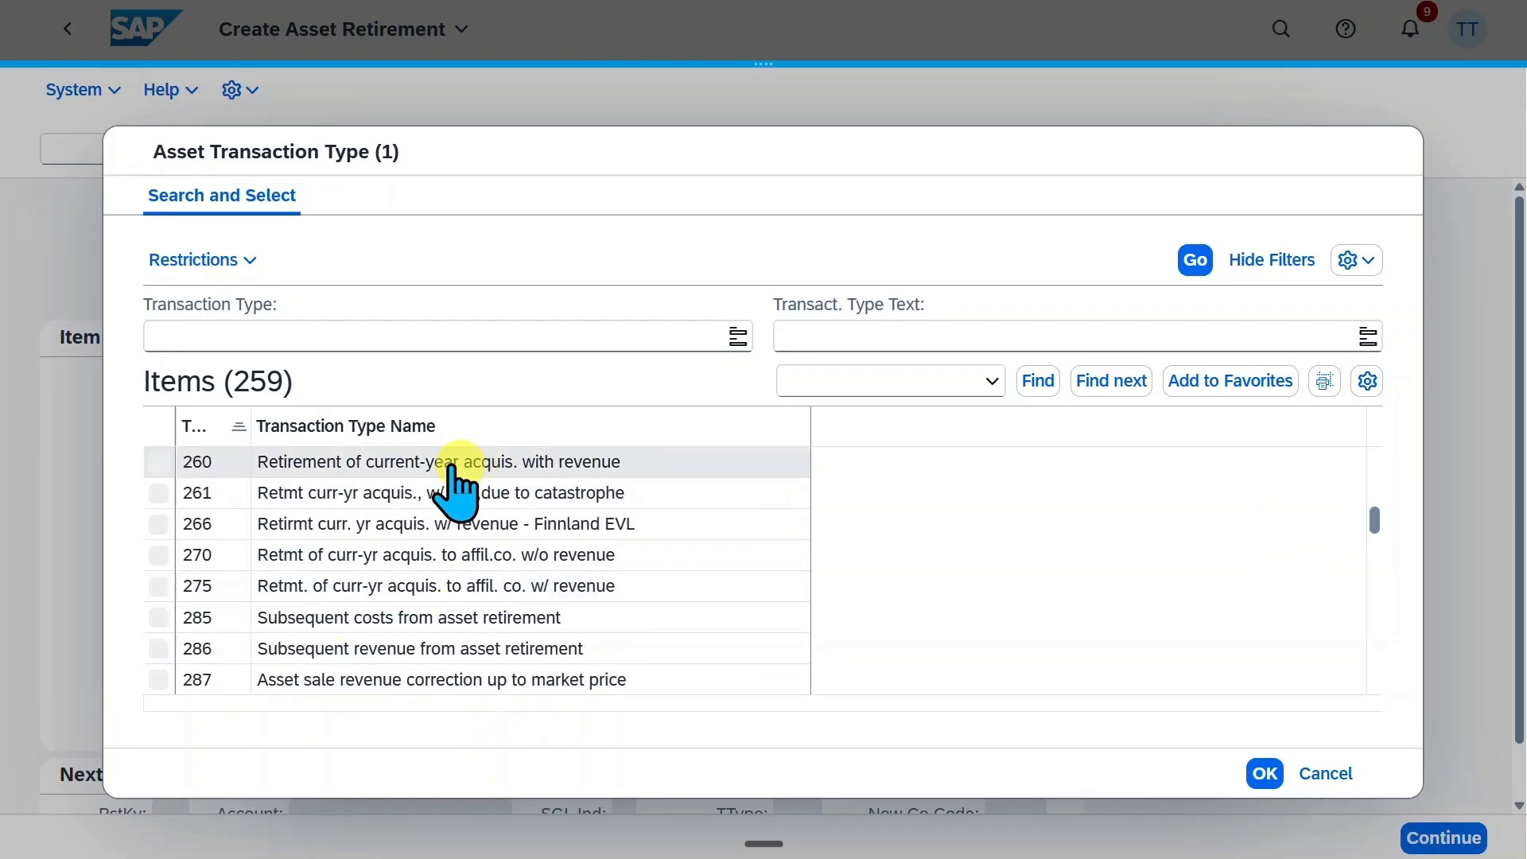
left_click(521, 471)
Set the asset value date to 03.05.2026 and mark the asset as completely retired
left_click(672, 433)
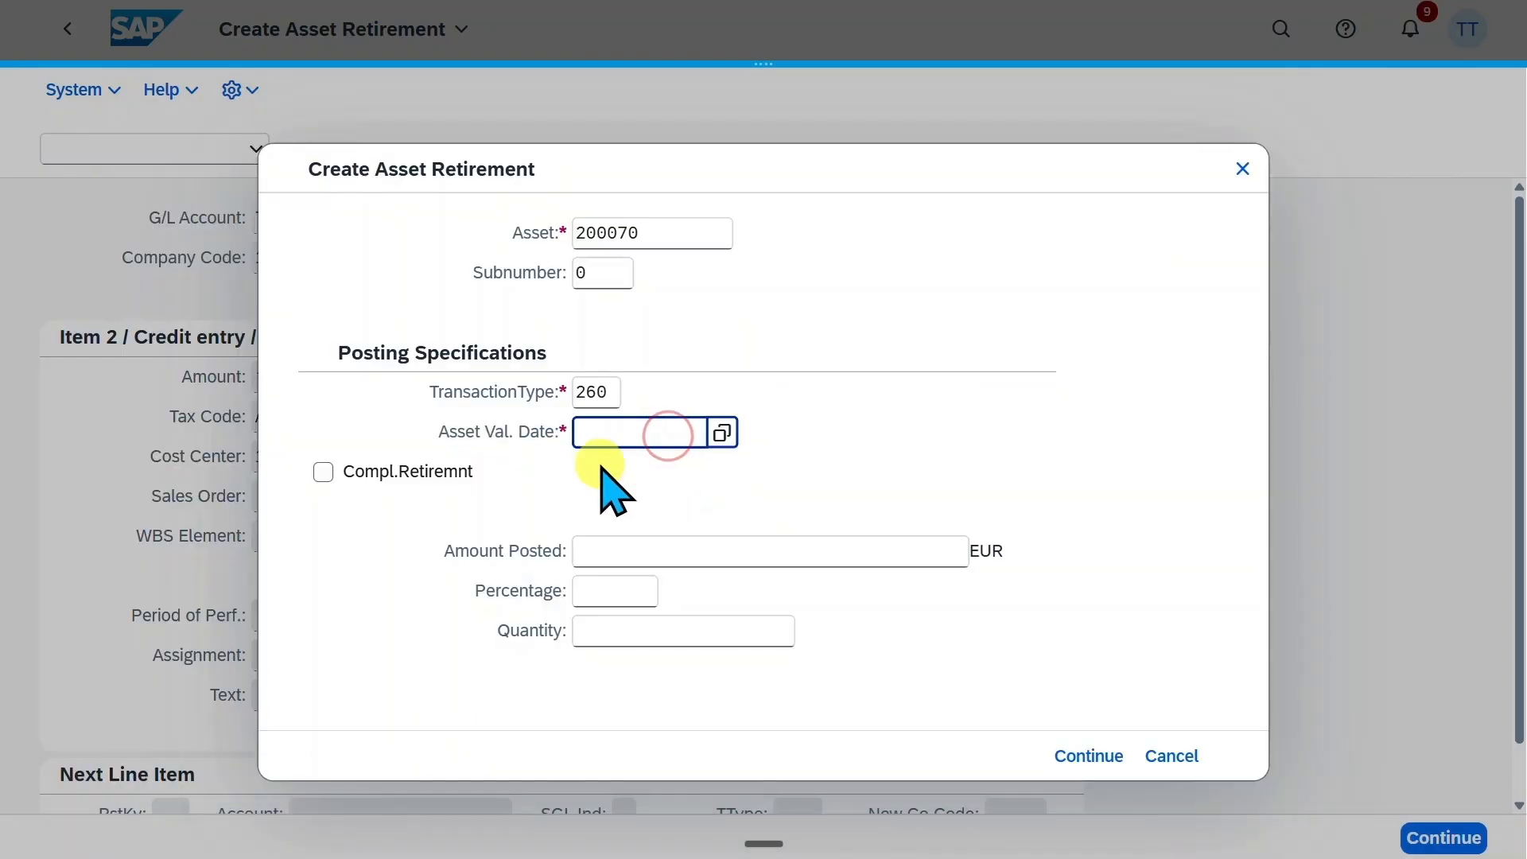
type("03.05.2026")
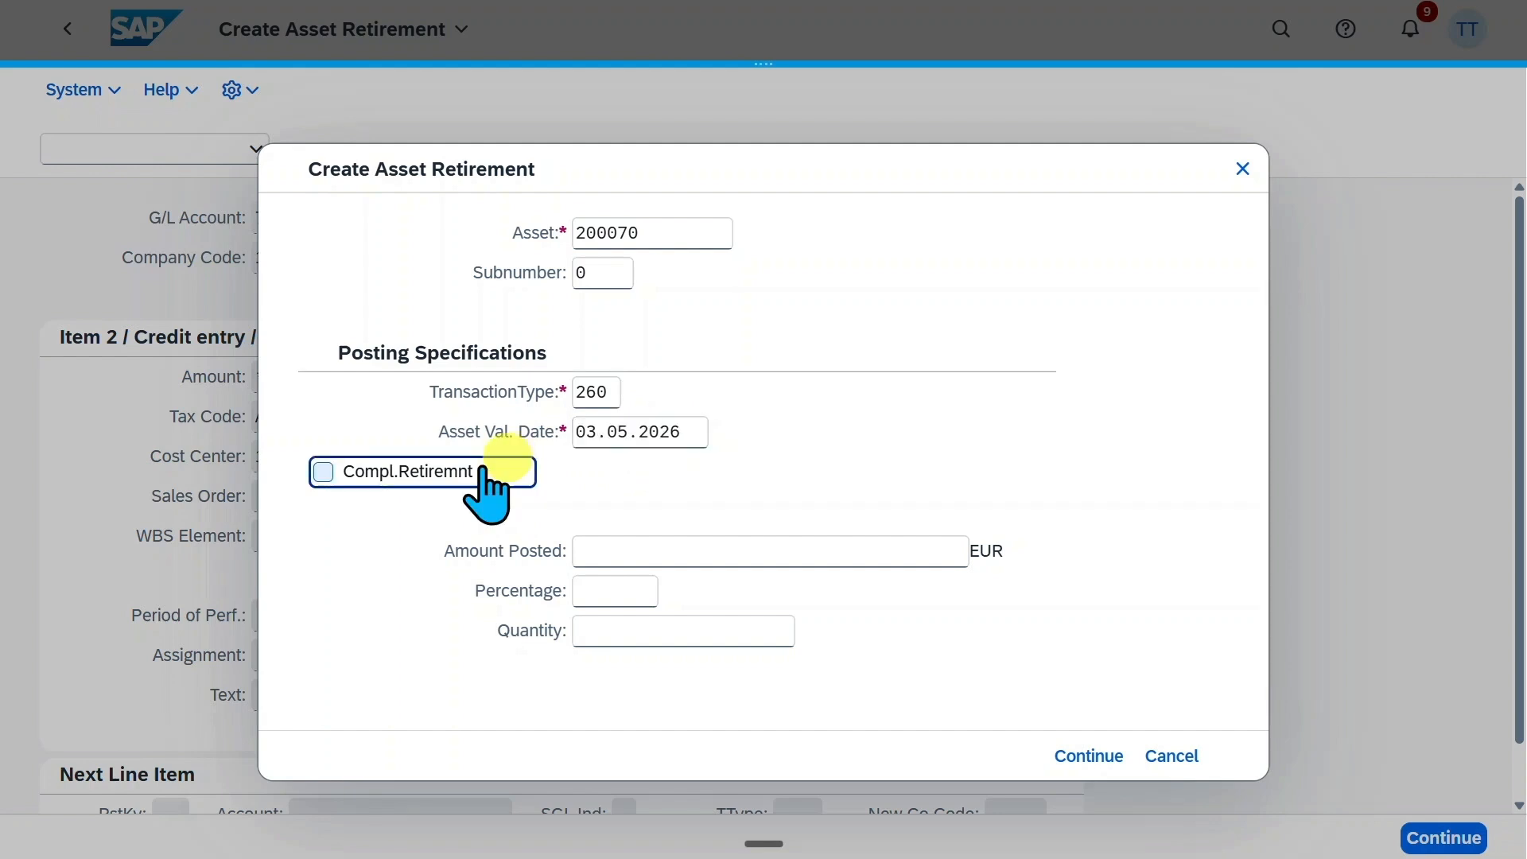
left_click(324, 473)
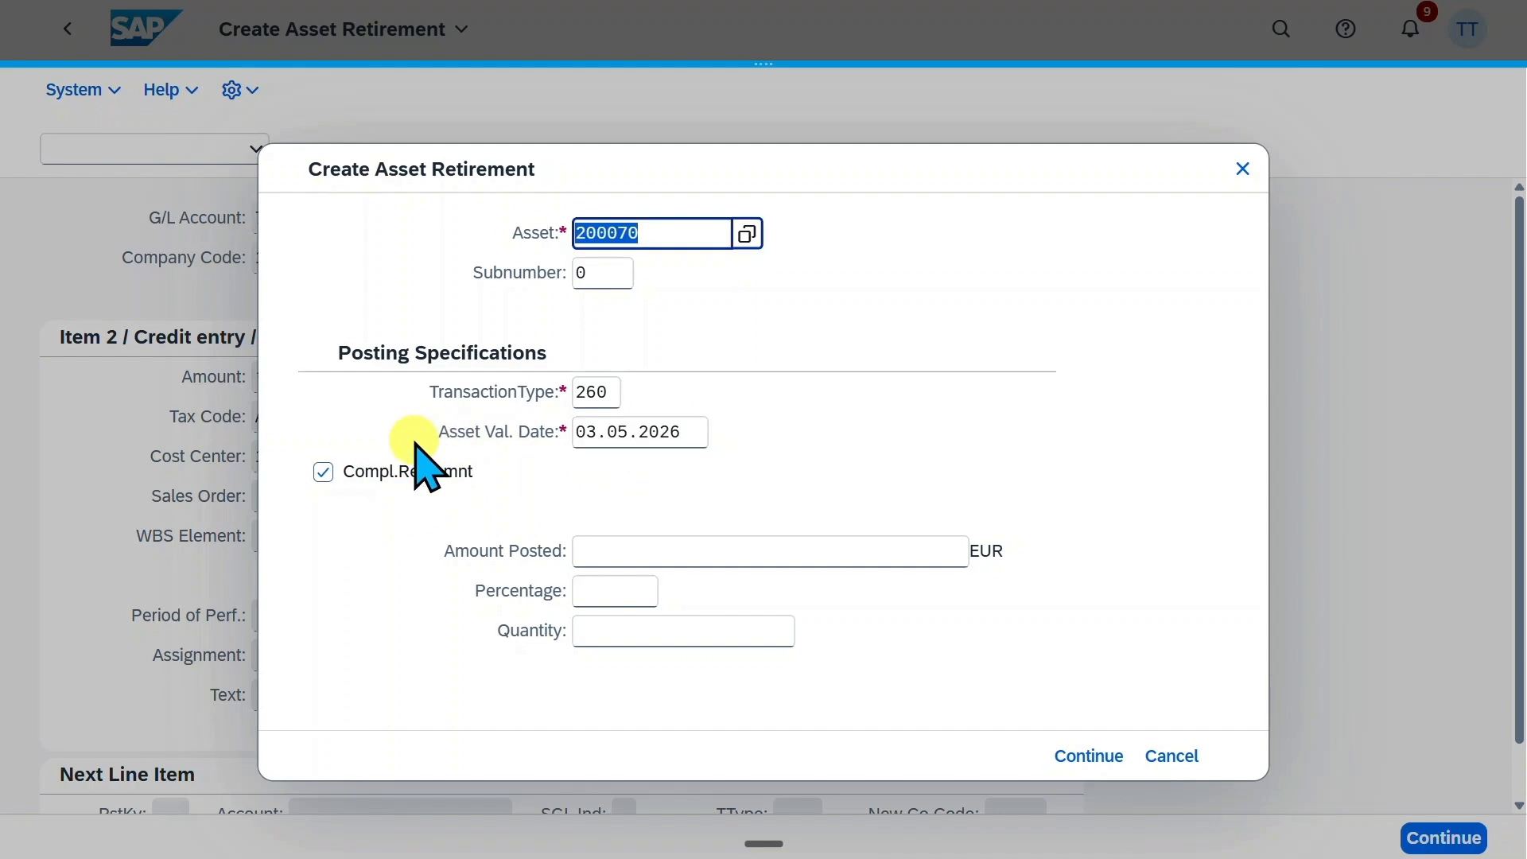
Confirm the asset's complete retirement details and post the customer sale document
left_click(689, 434)
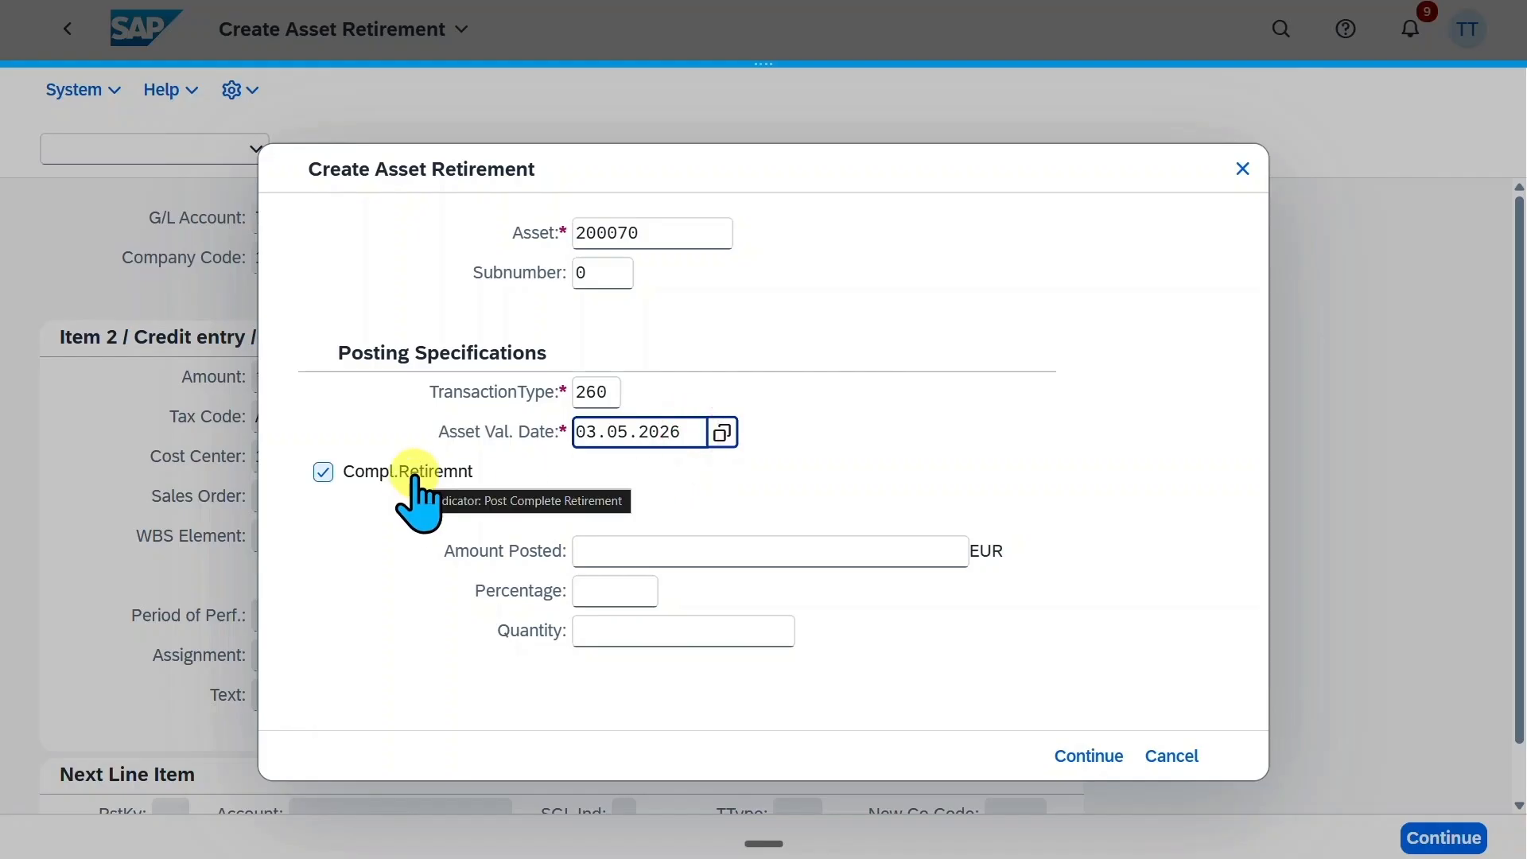
left_click(680, 556)
left_click(599, 590)
left_click(641, 630)
left_click(665, 563)
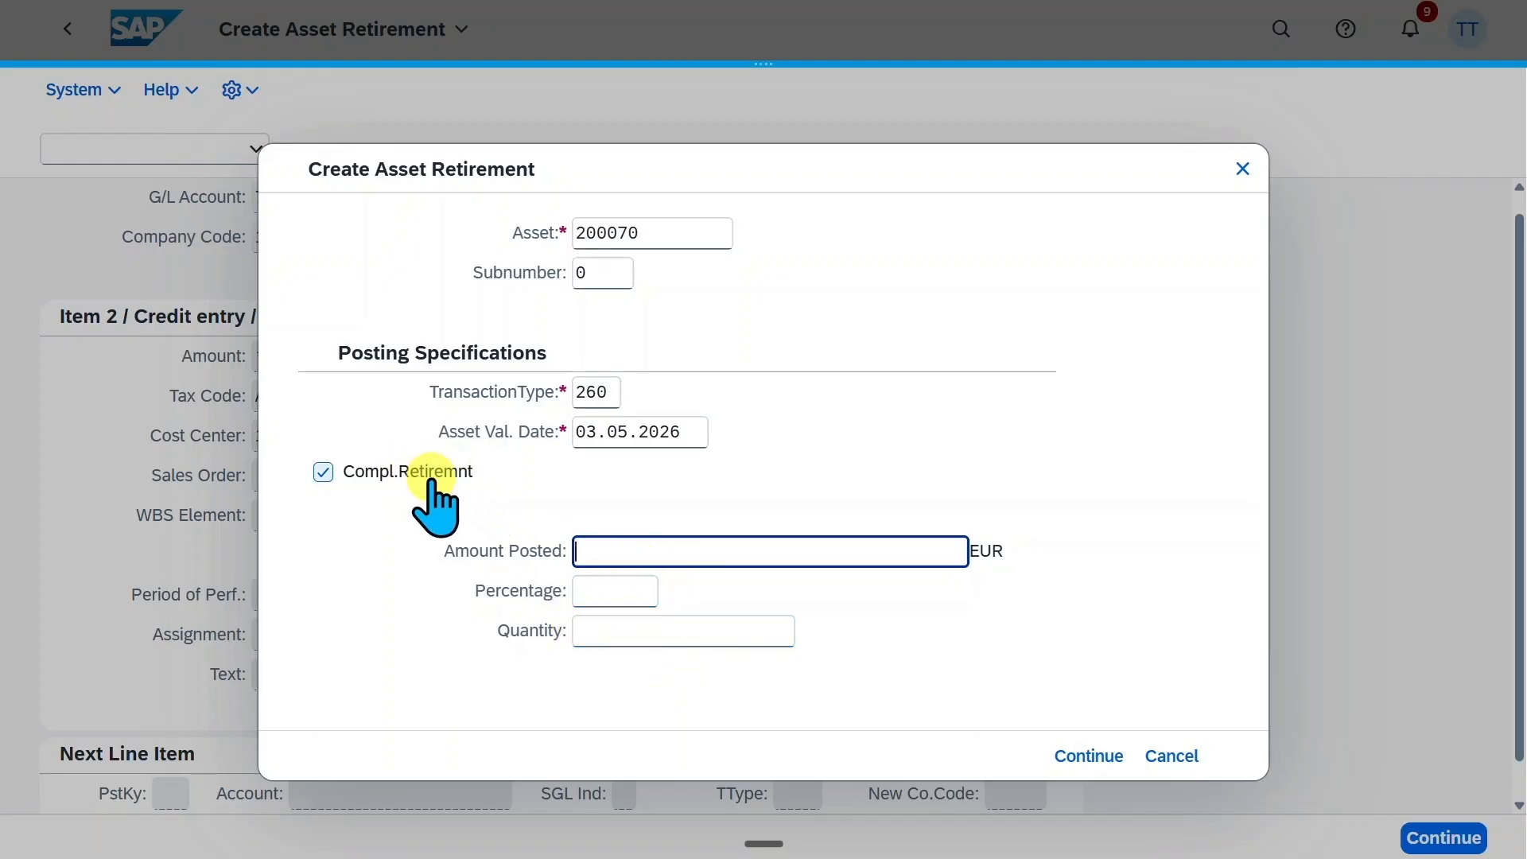
left_click(1074, 758)
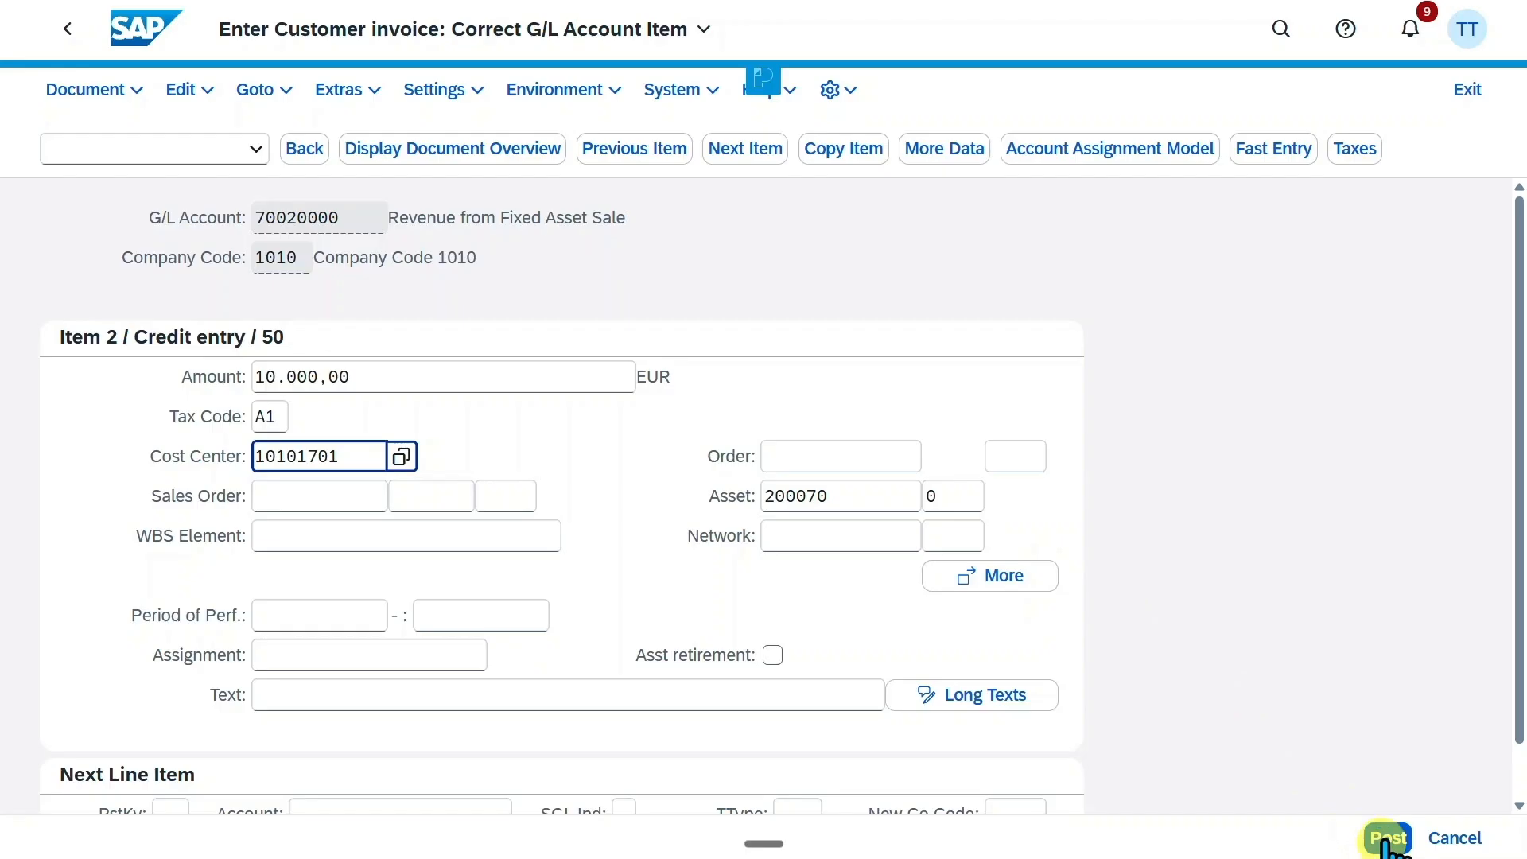
left_click(1388, 838)
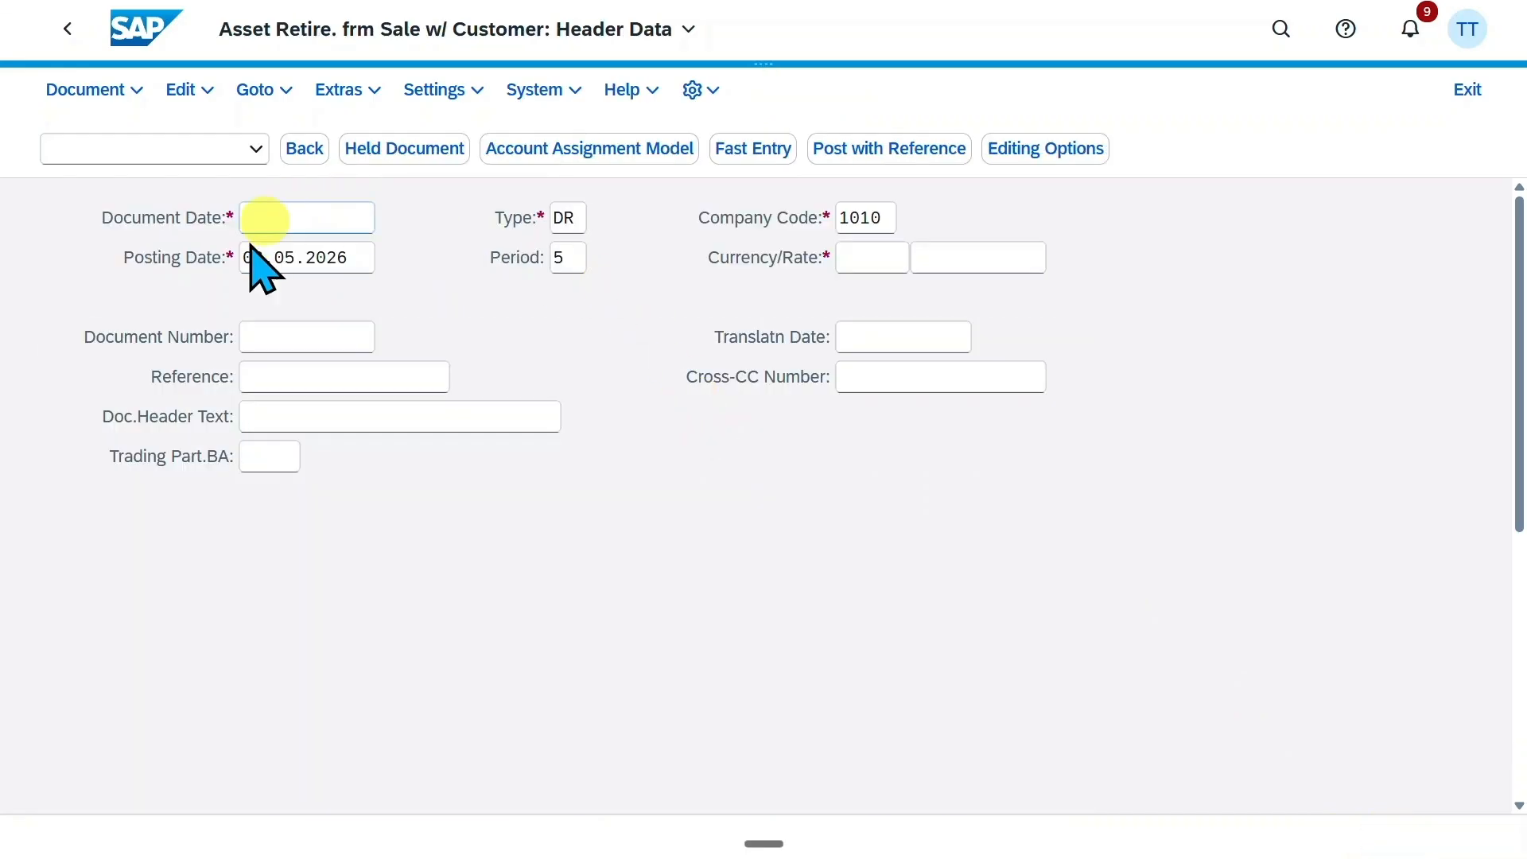
Run AS03 for asset 200070 and examine its planned values and transactions in Asset Explorer
left_click(1277, 30)
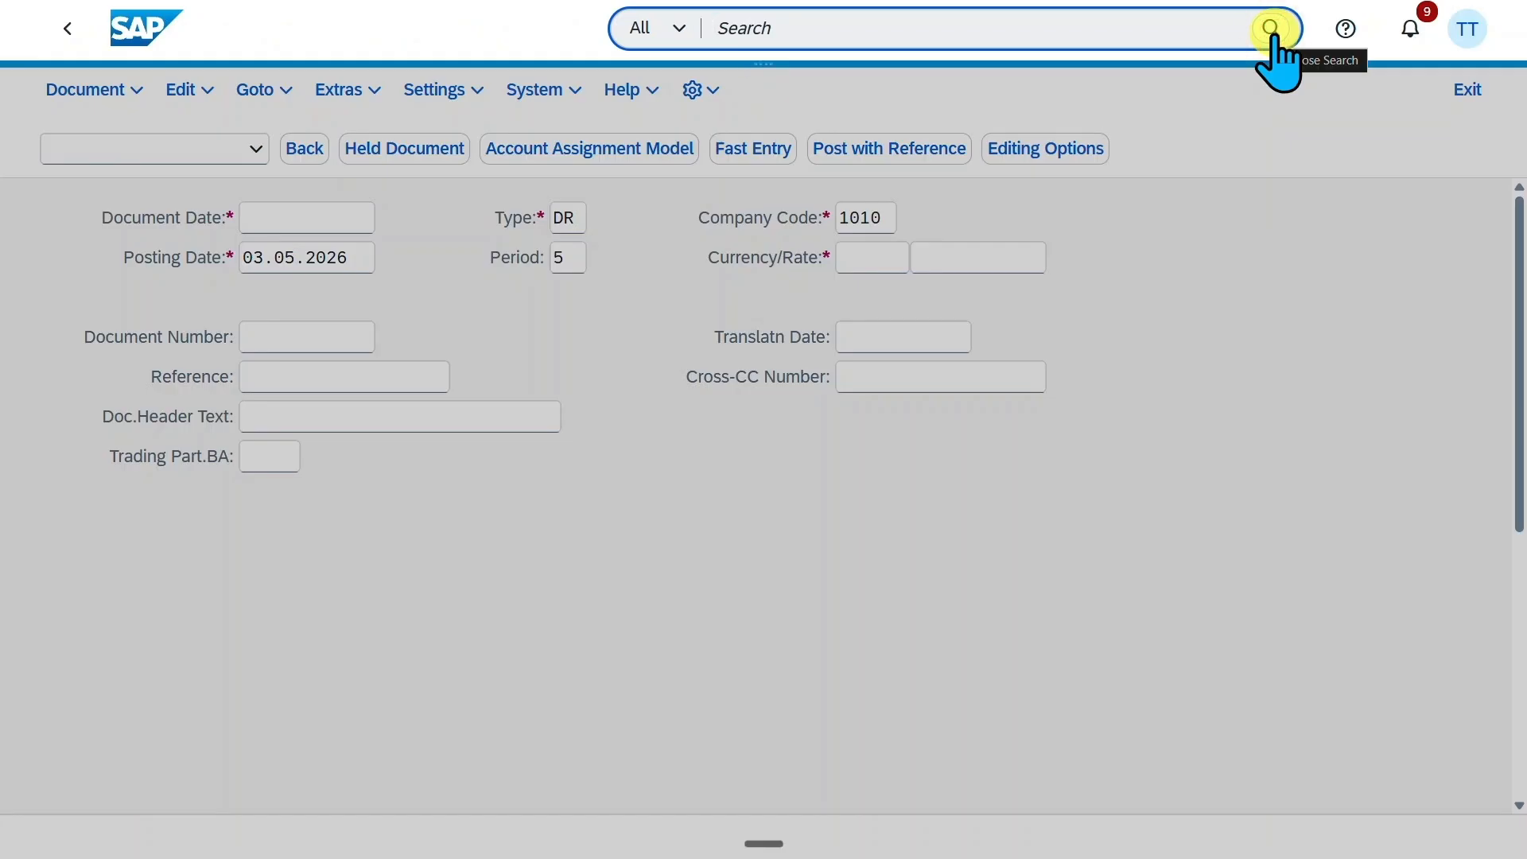
type("as03")
left_click(1013, 131)
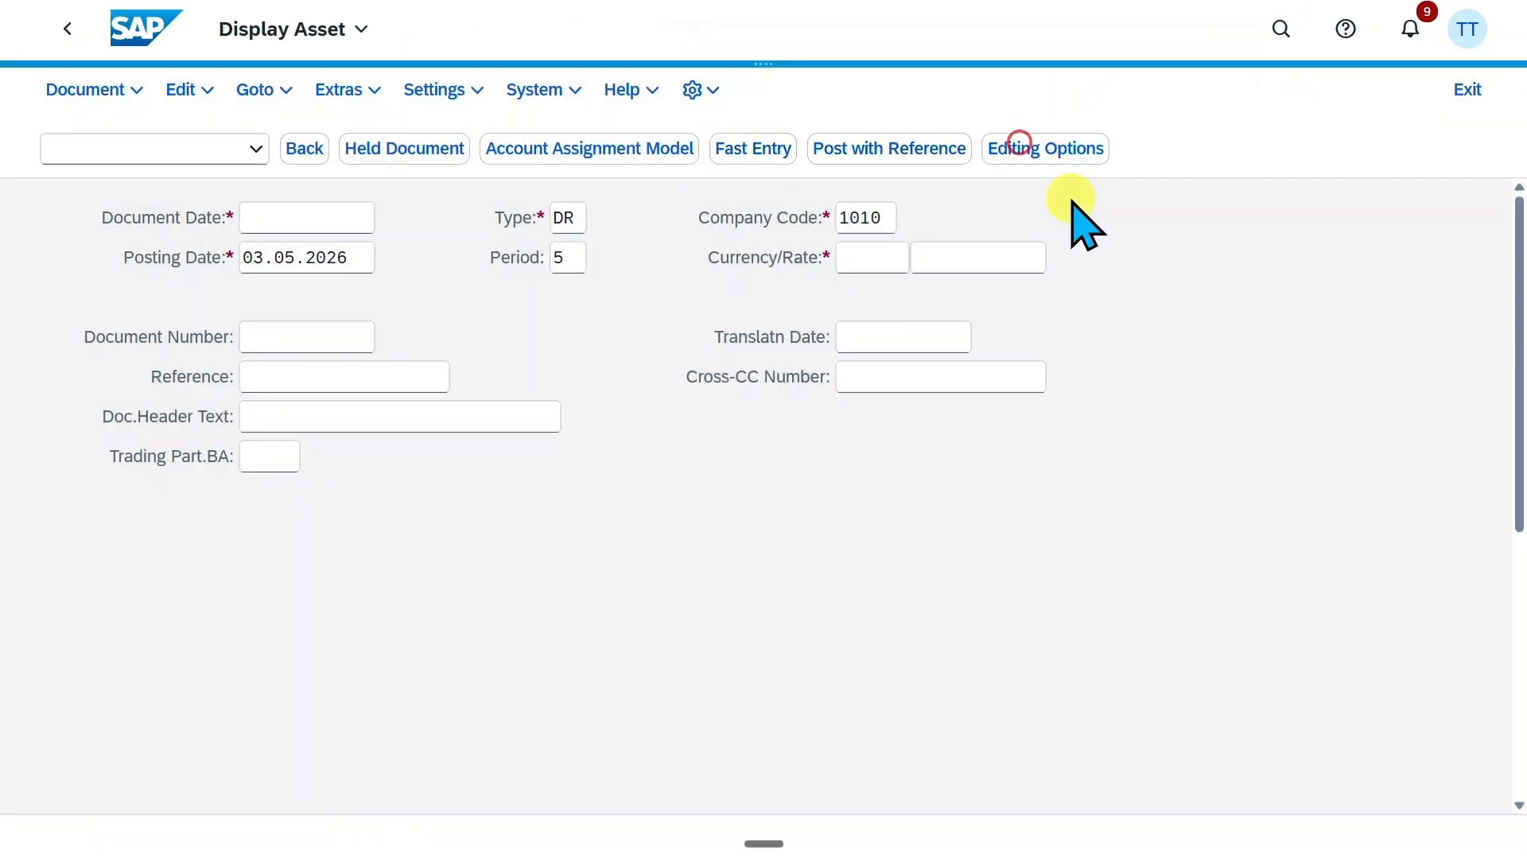
left_click(1470, 842)
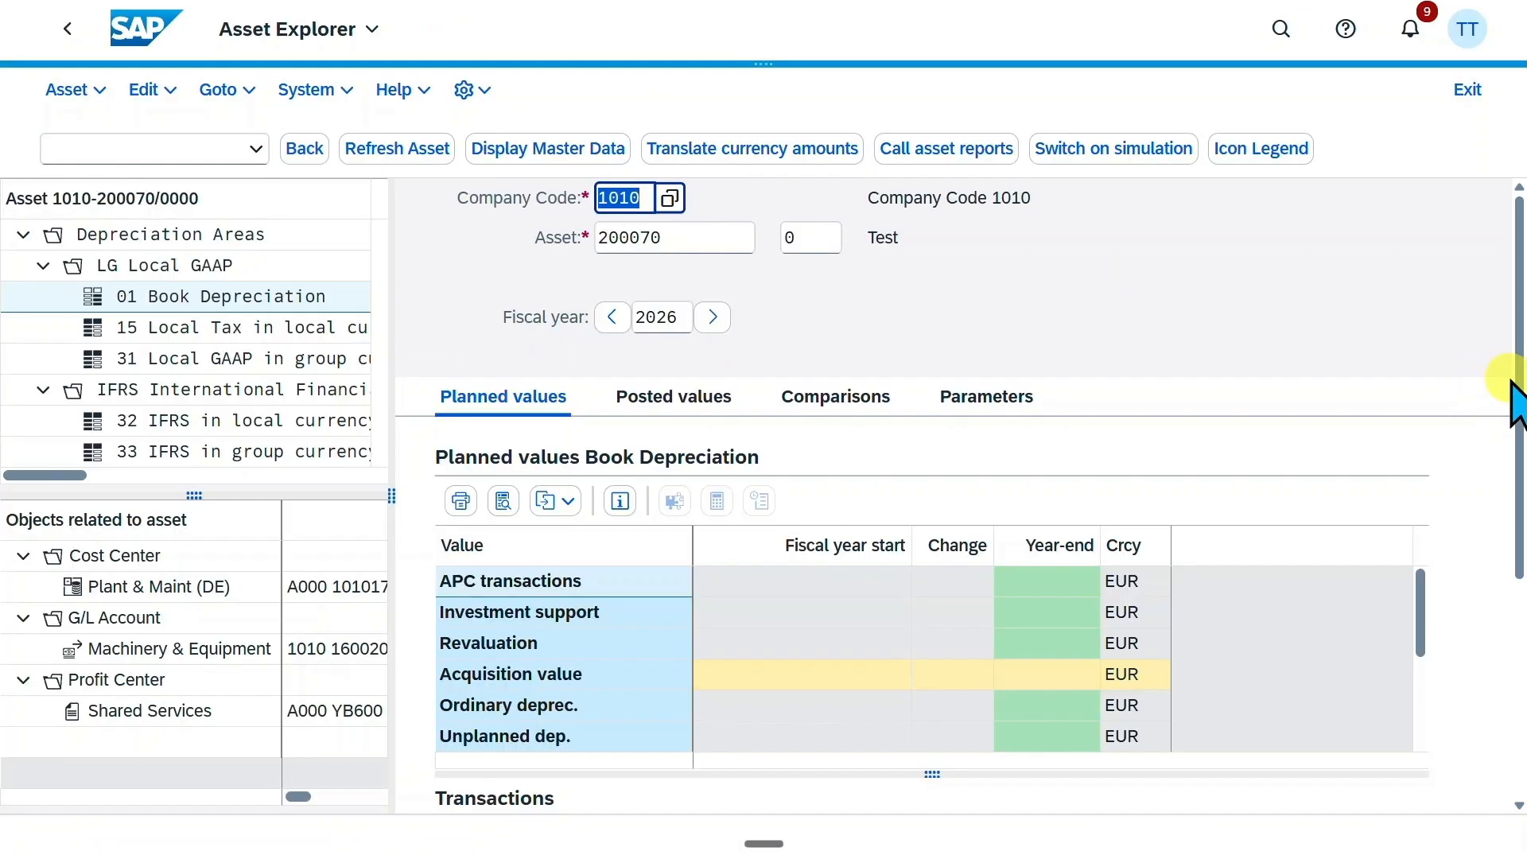
left_click_drag(1512, 380, 1516, 401)
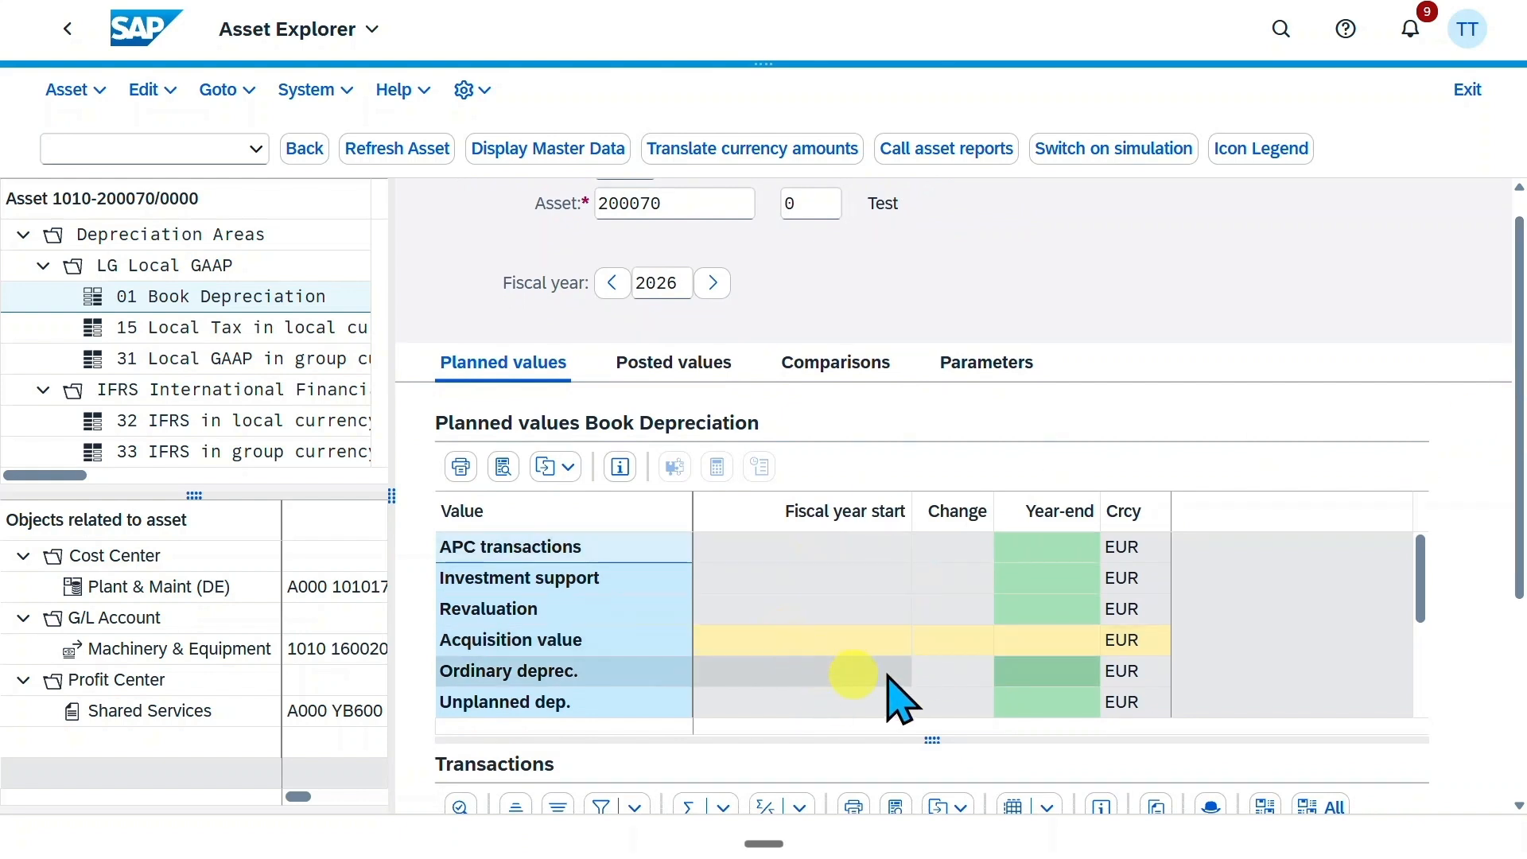
left_click_drag(1517, 484, 1523, 651)
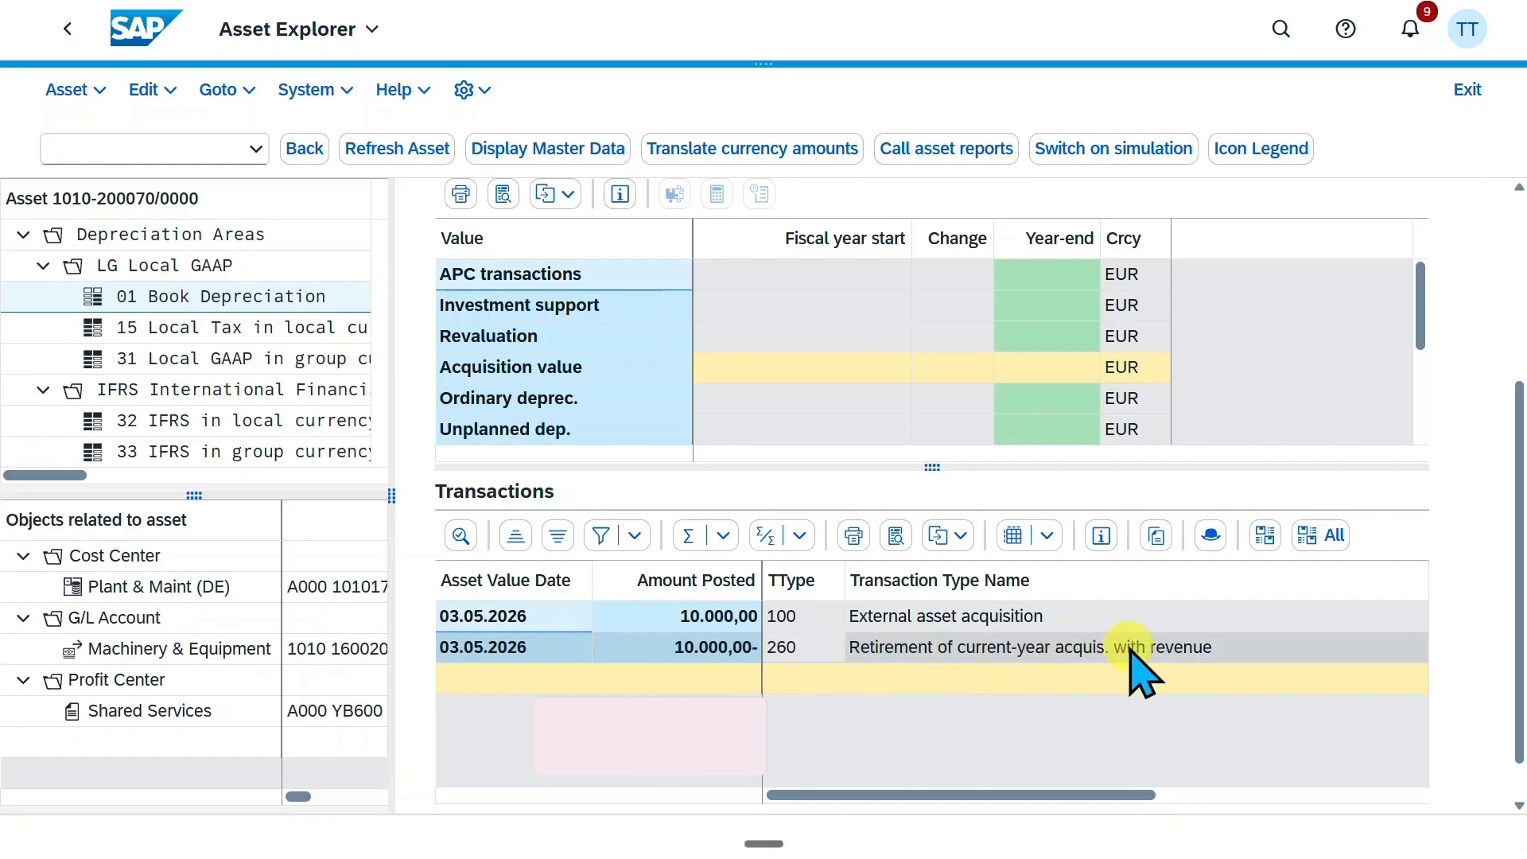
Open the accounting document behind the type 260 retirement transaction and examine its line items
double_click(521, 648)
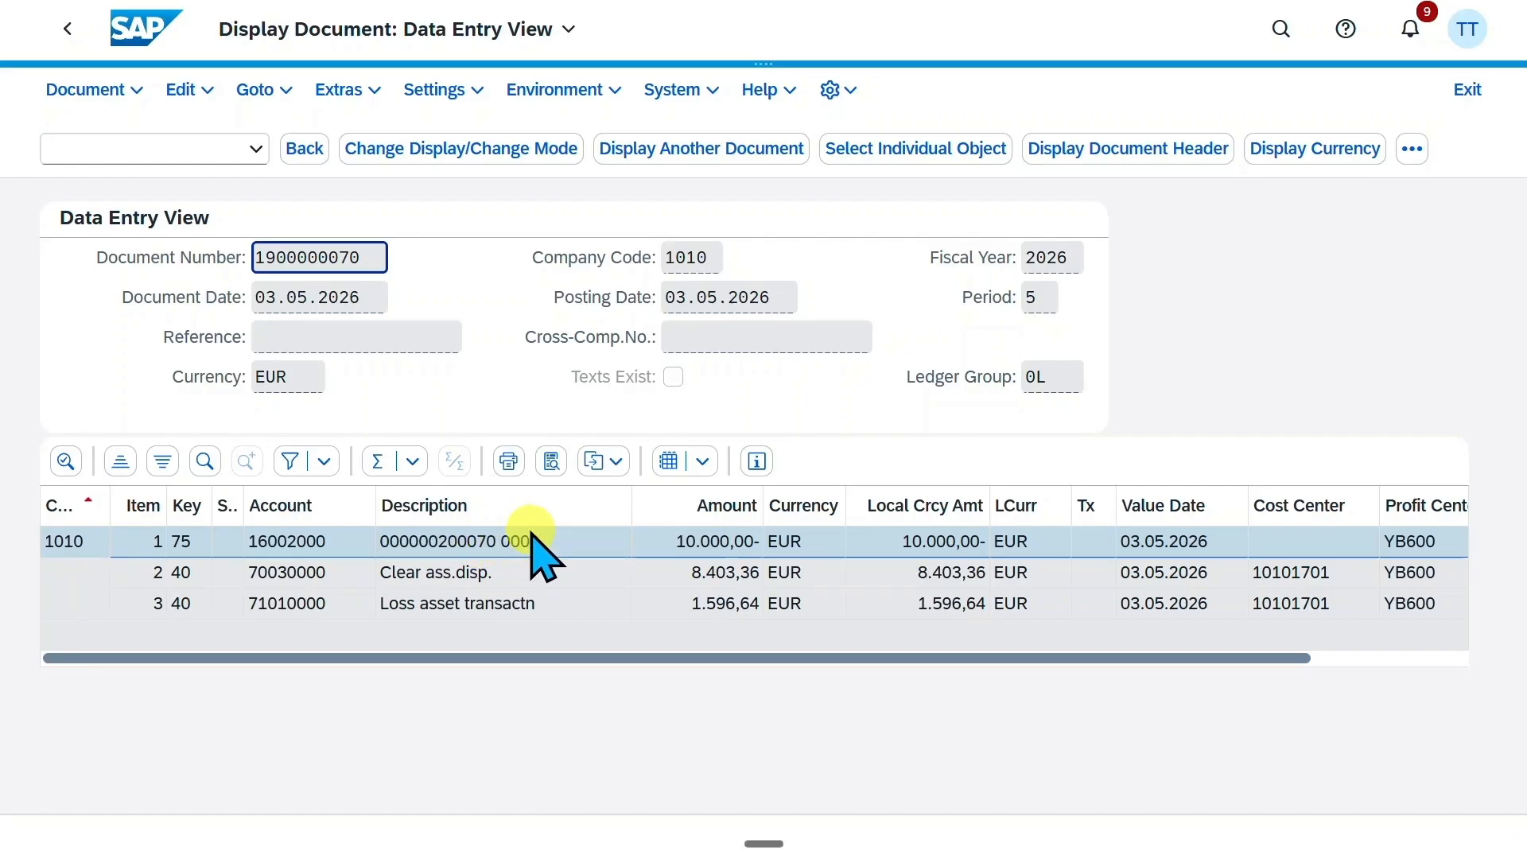
left_click(401, 575)
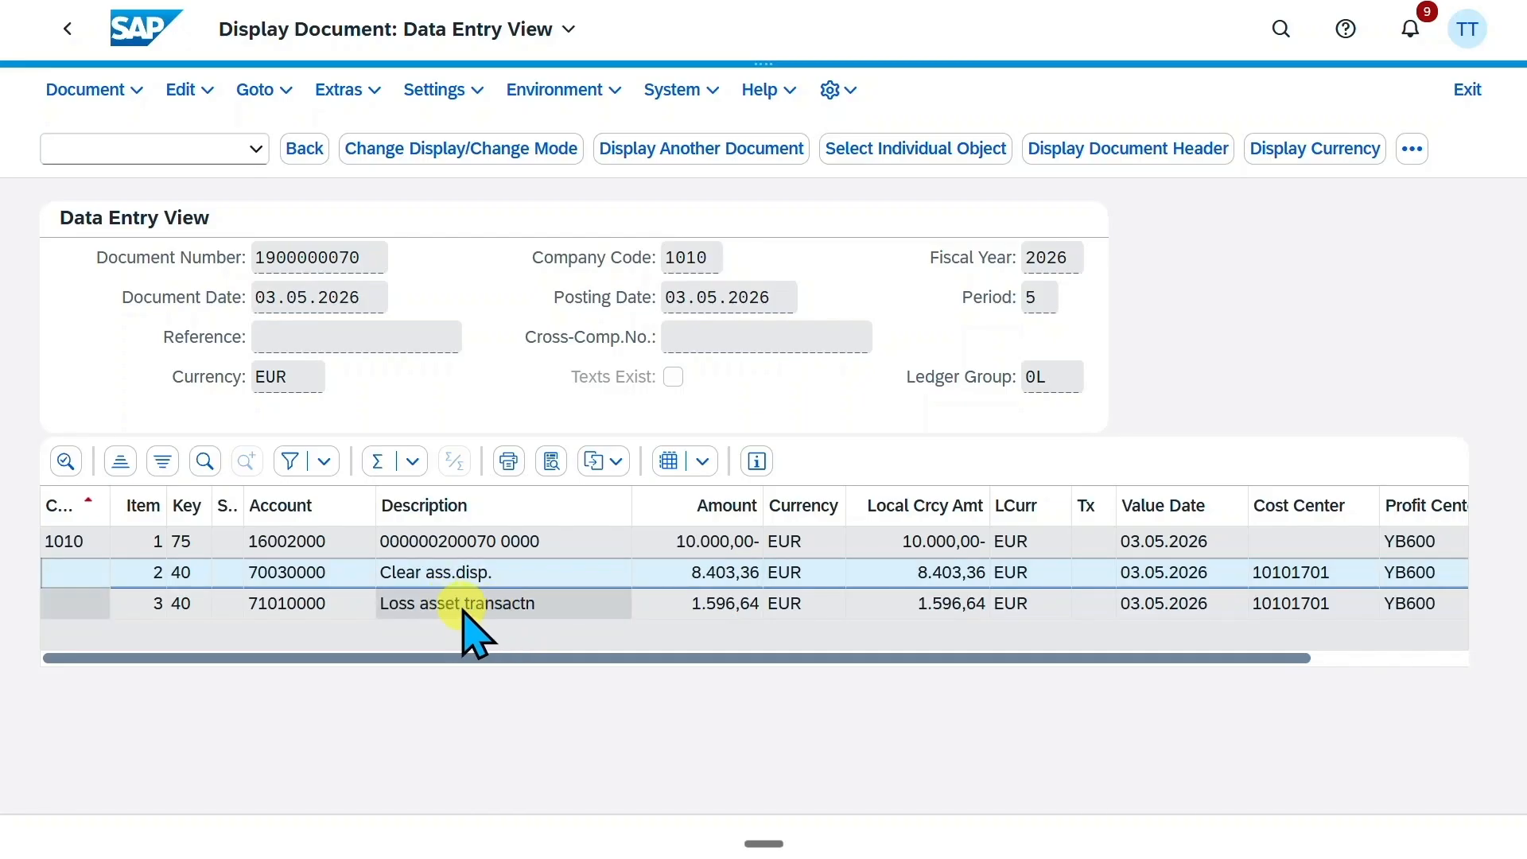
left_click_drag(543, 657, 747, 668)
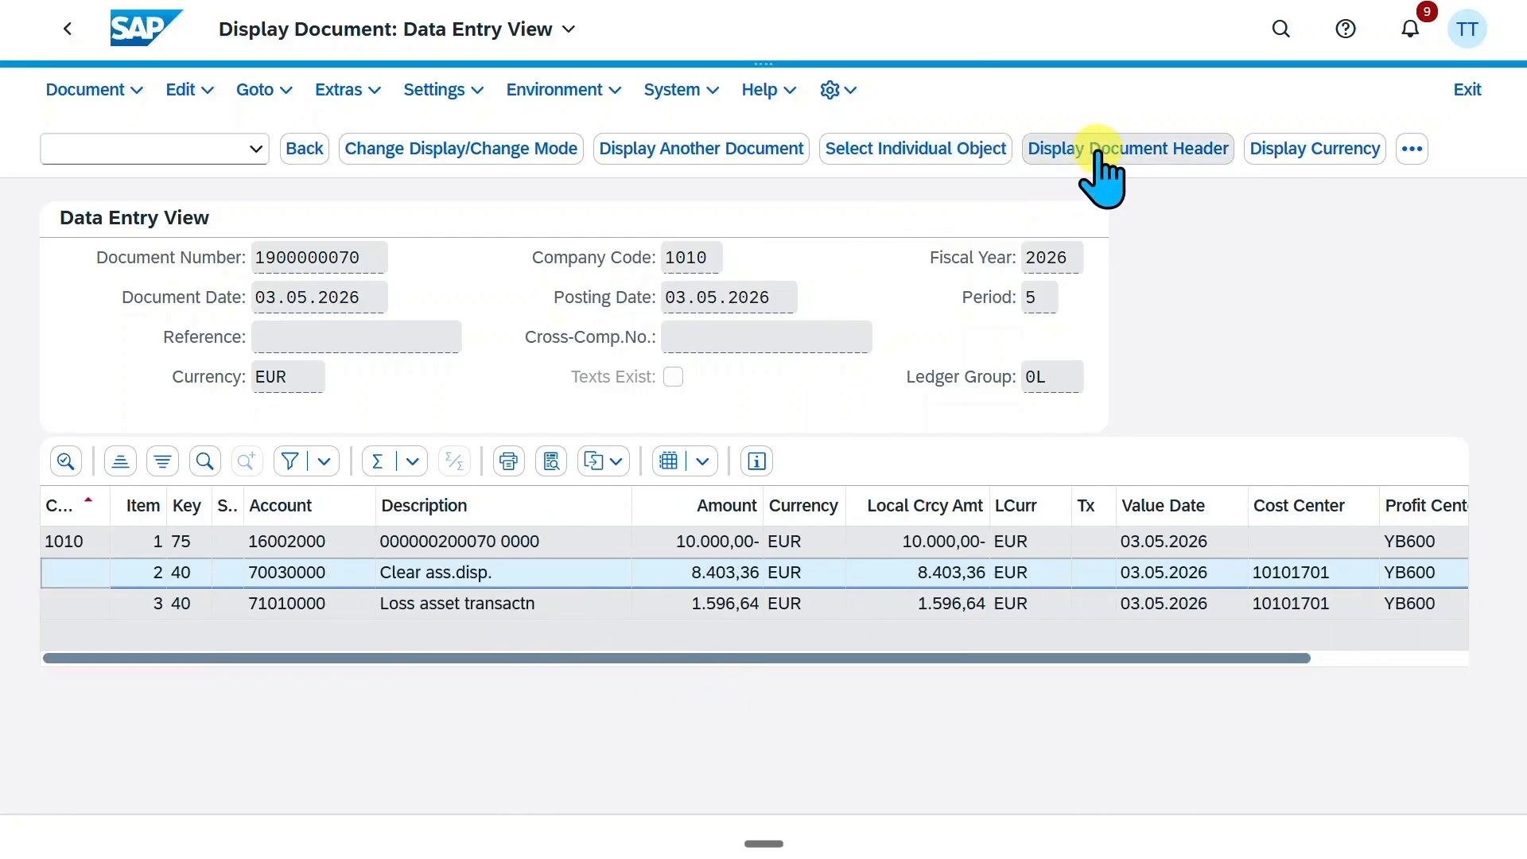
Switch the retirement document to the General Ledger View and examine its line items
left_click(1412, 149)
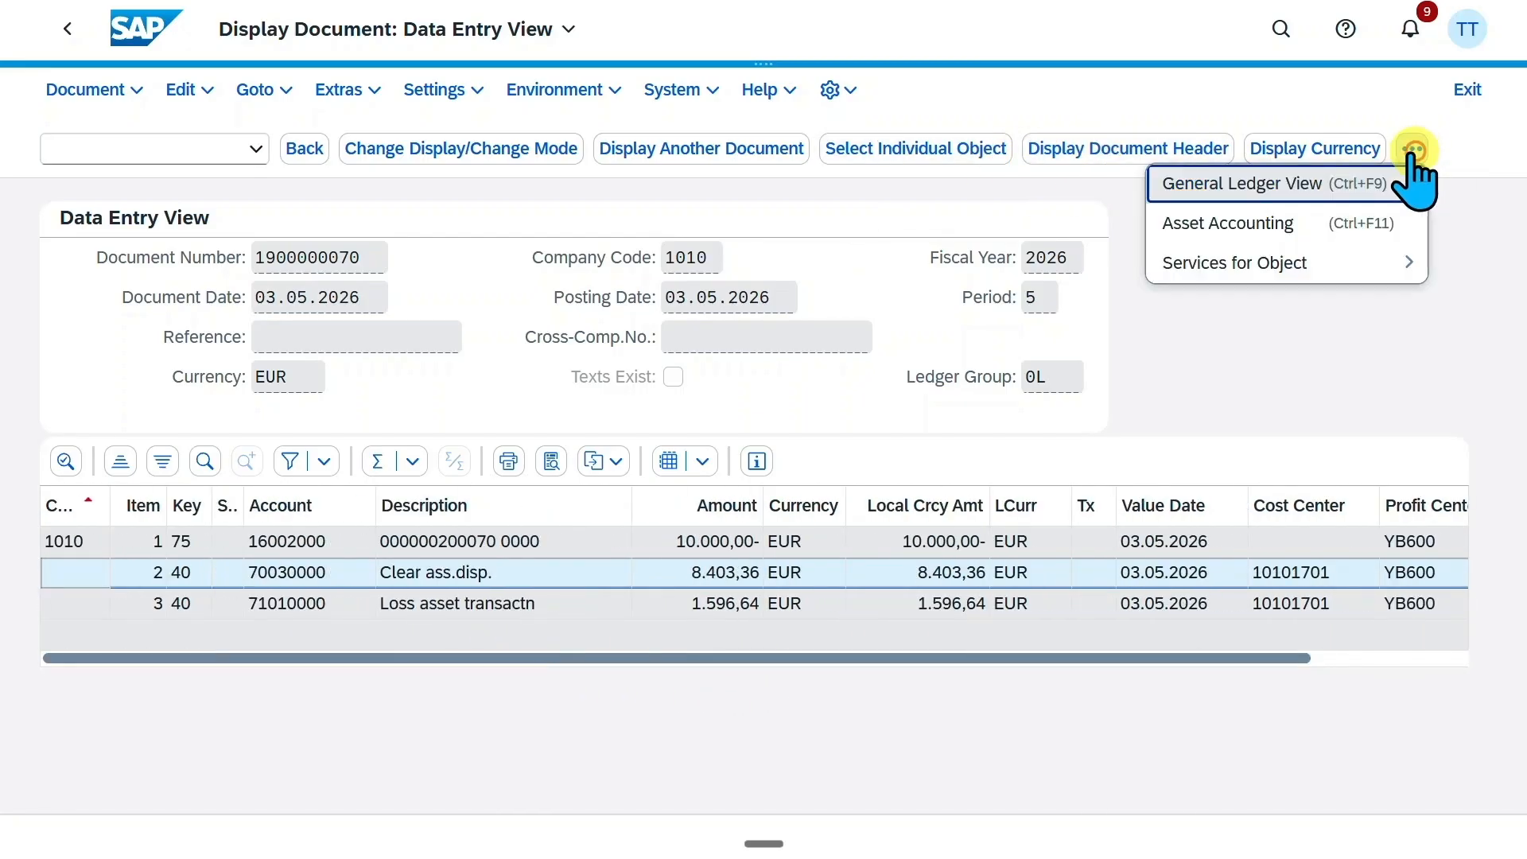
left_click(1239, 191)
mouse_move(727, 775)
left_mouse_down()
mouse_move(958, 799)
mouse_move(1025, 786)
mouse_move(811, 791)
left_mouse_up()
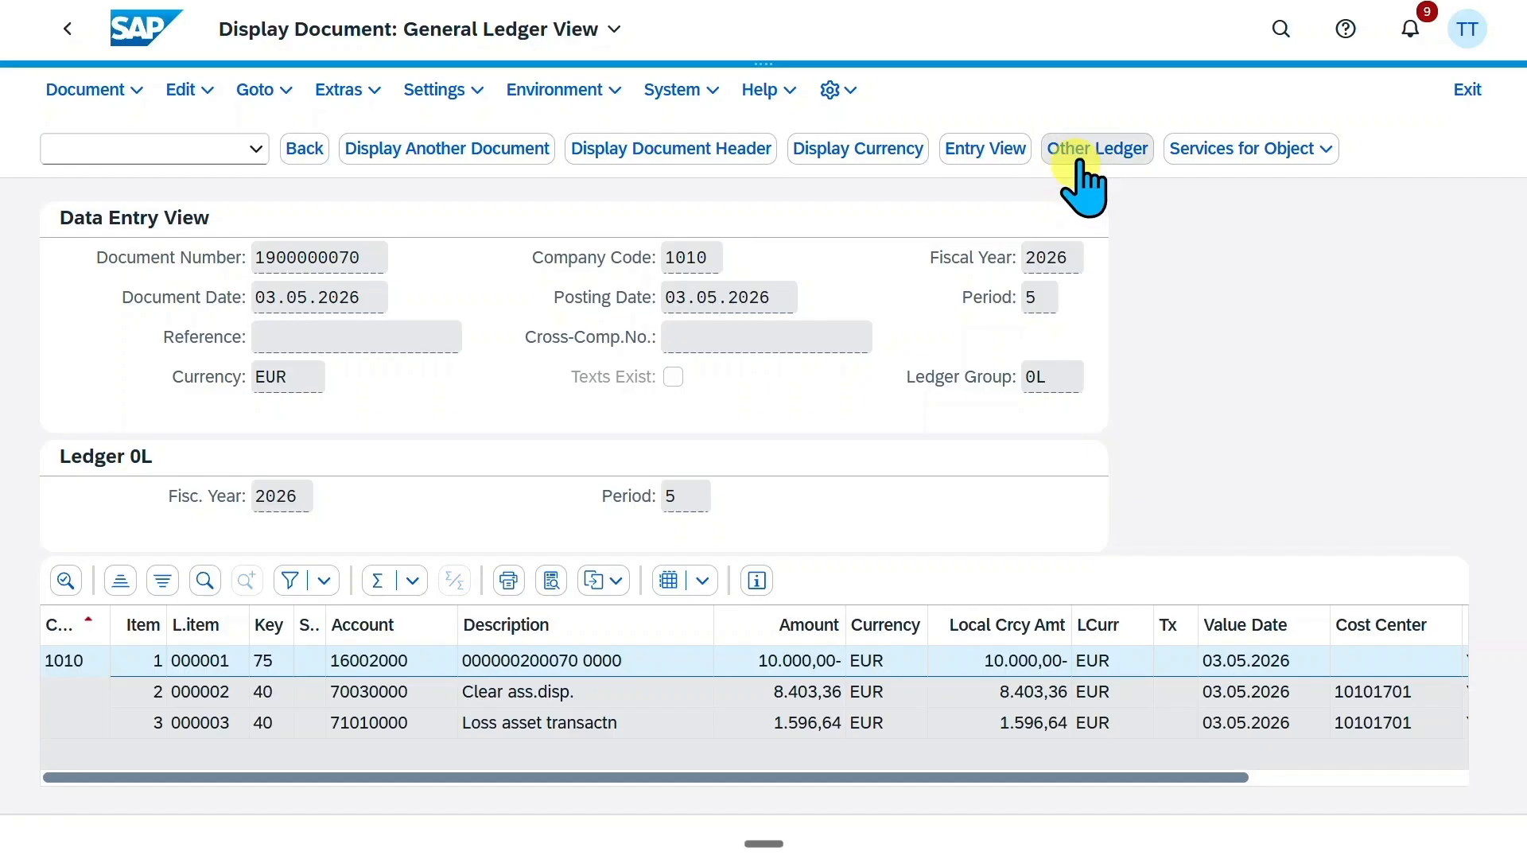
Return to the entry view and open the document's Asset Accounting view to bring up the posted amounts and accounts
left_click(1004, 164)
left_click(1412, 149)
left_click(1246, 230)
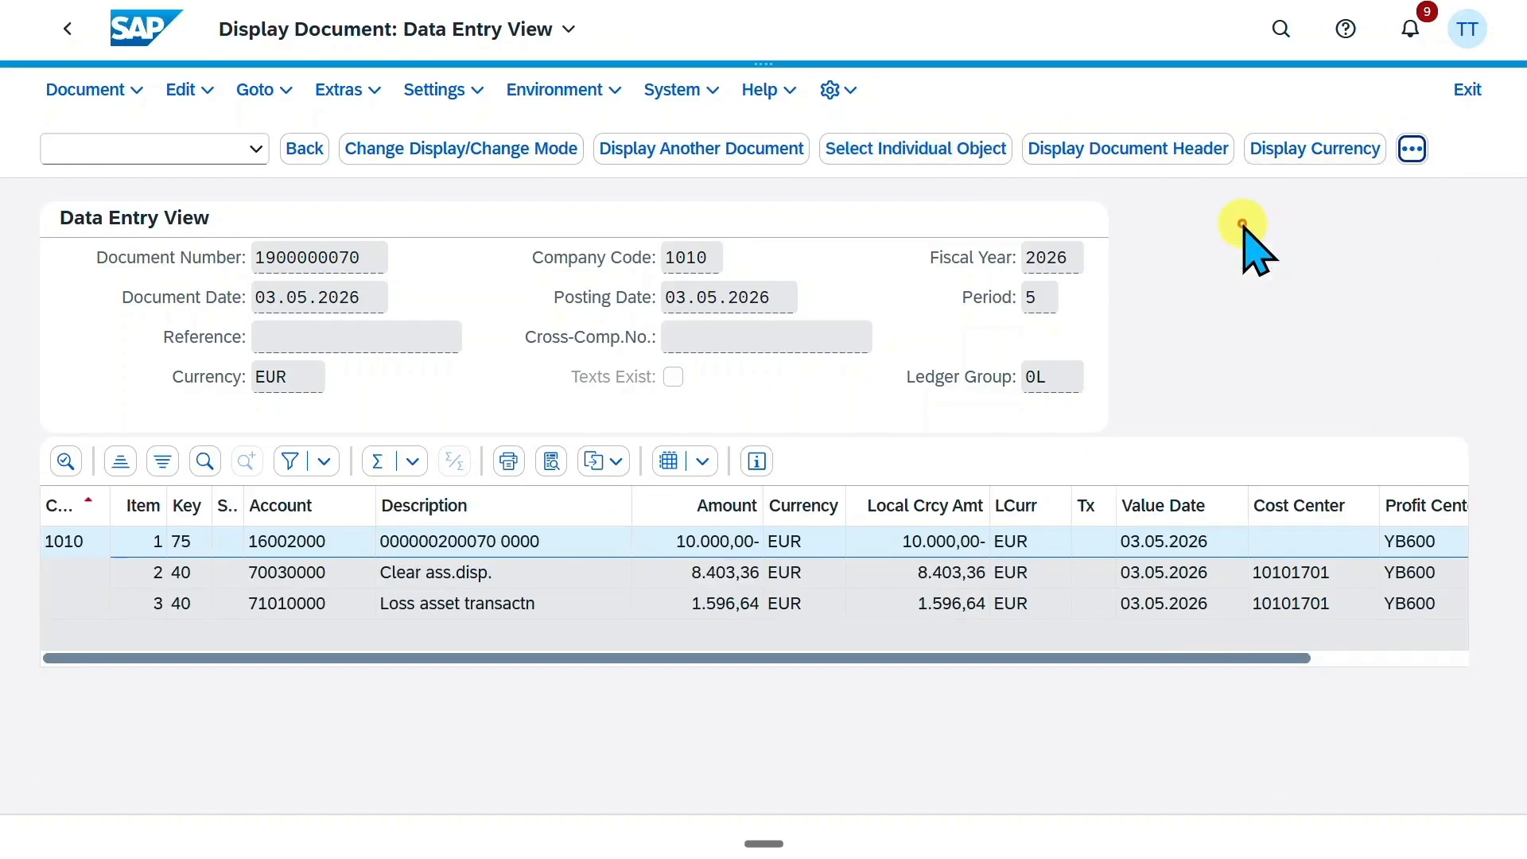
scroll(681, 586, "down", 1)
scroll(689, 580, "up", 1)
left_click_drag(422, 816, 732, 819)
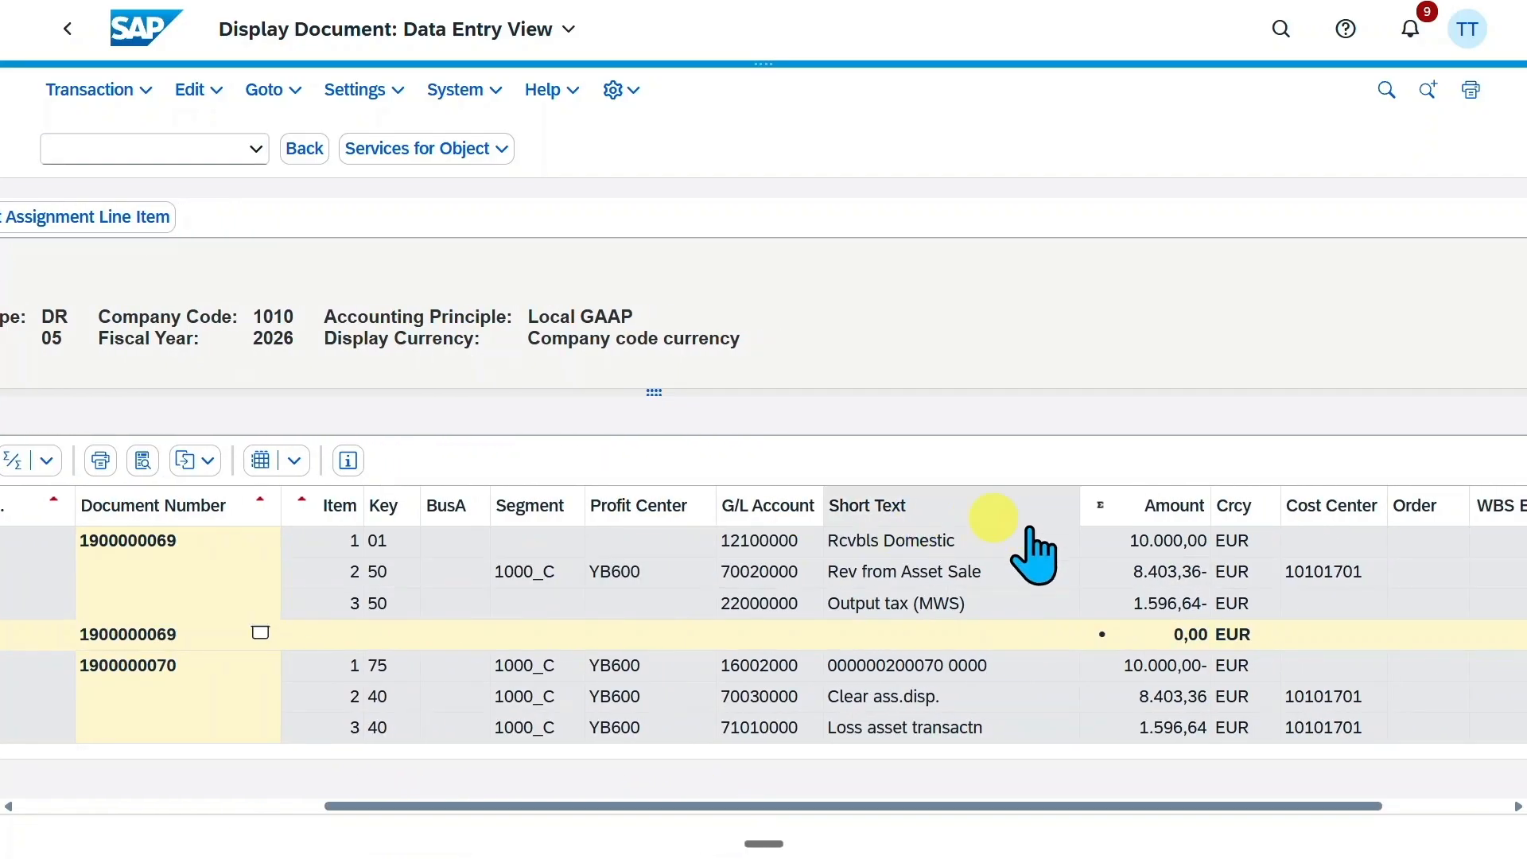
Examine the receivable, asset sale revenue and output tax items, plus the asset and disposal clearing items of the second document
left_click(835, 541)
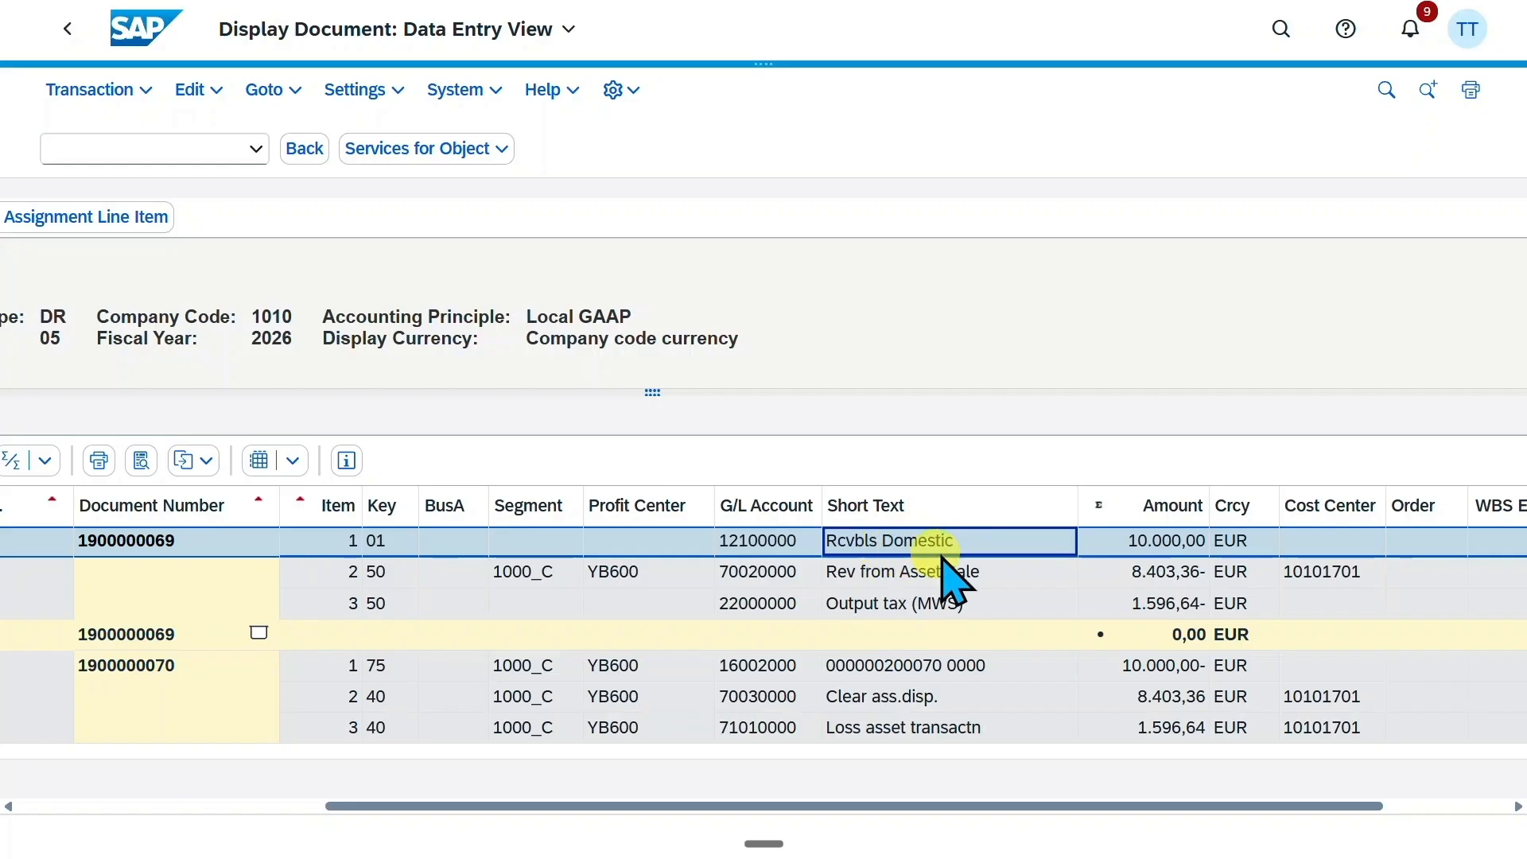
left_click(871, 573)
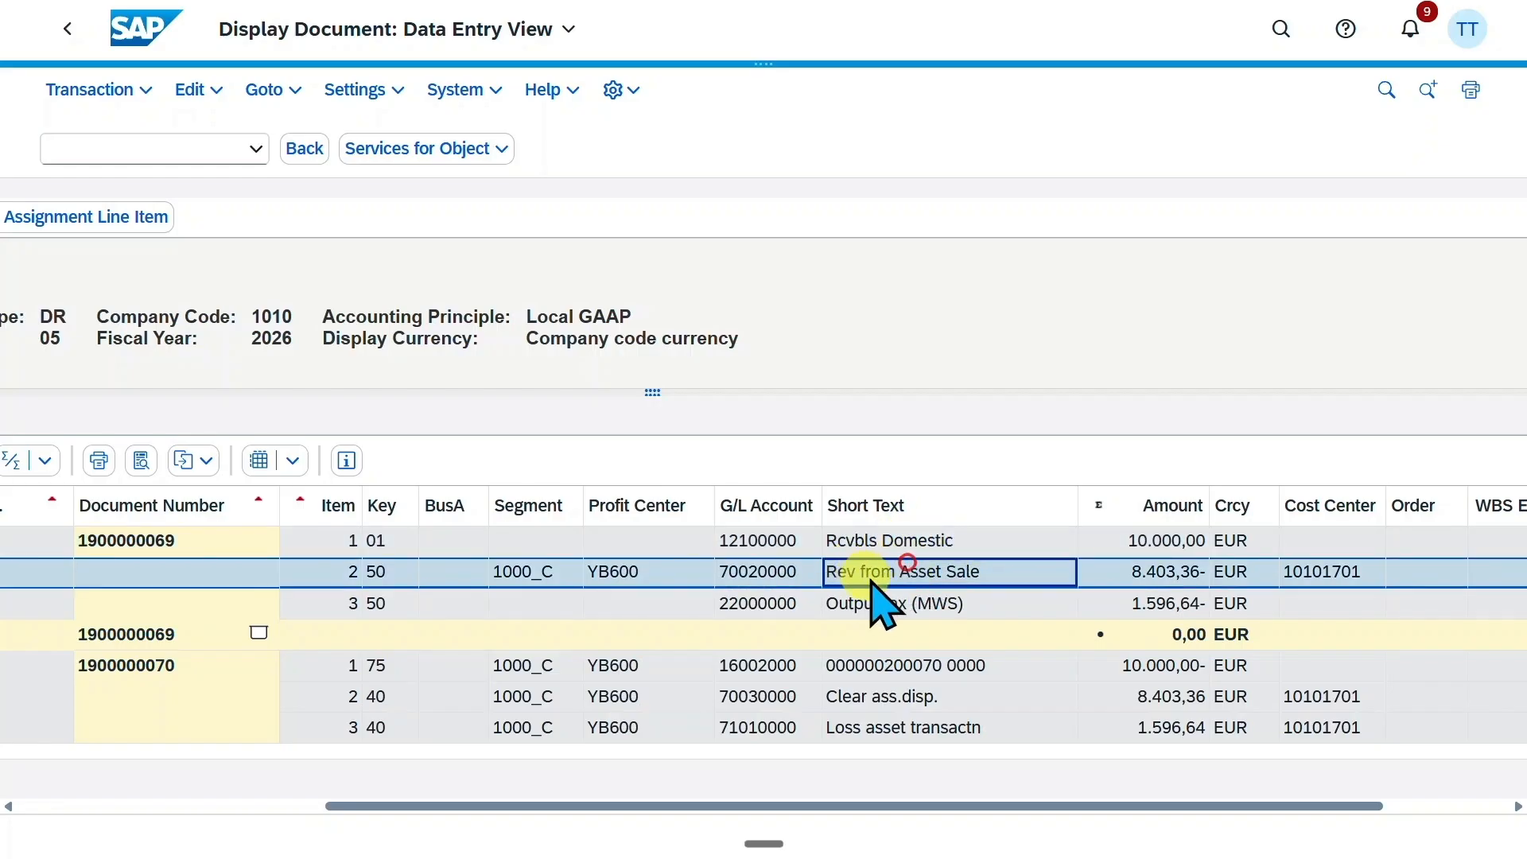
left_click(907, 607)
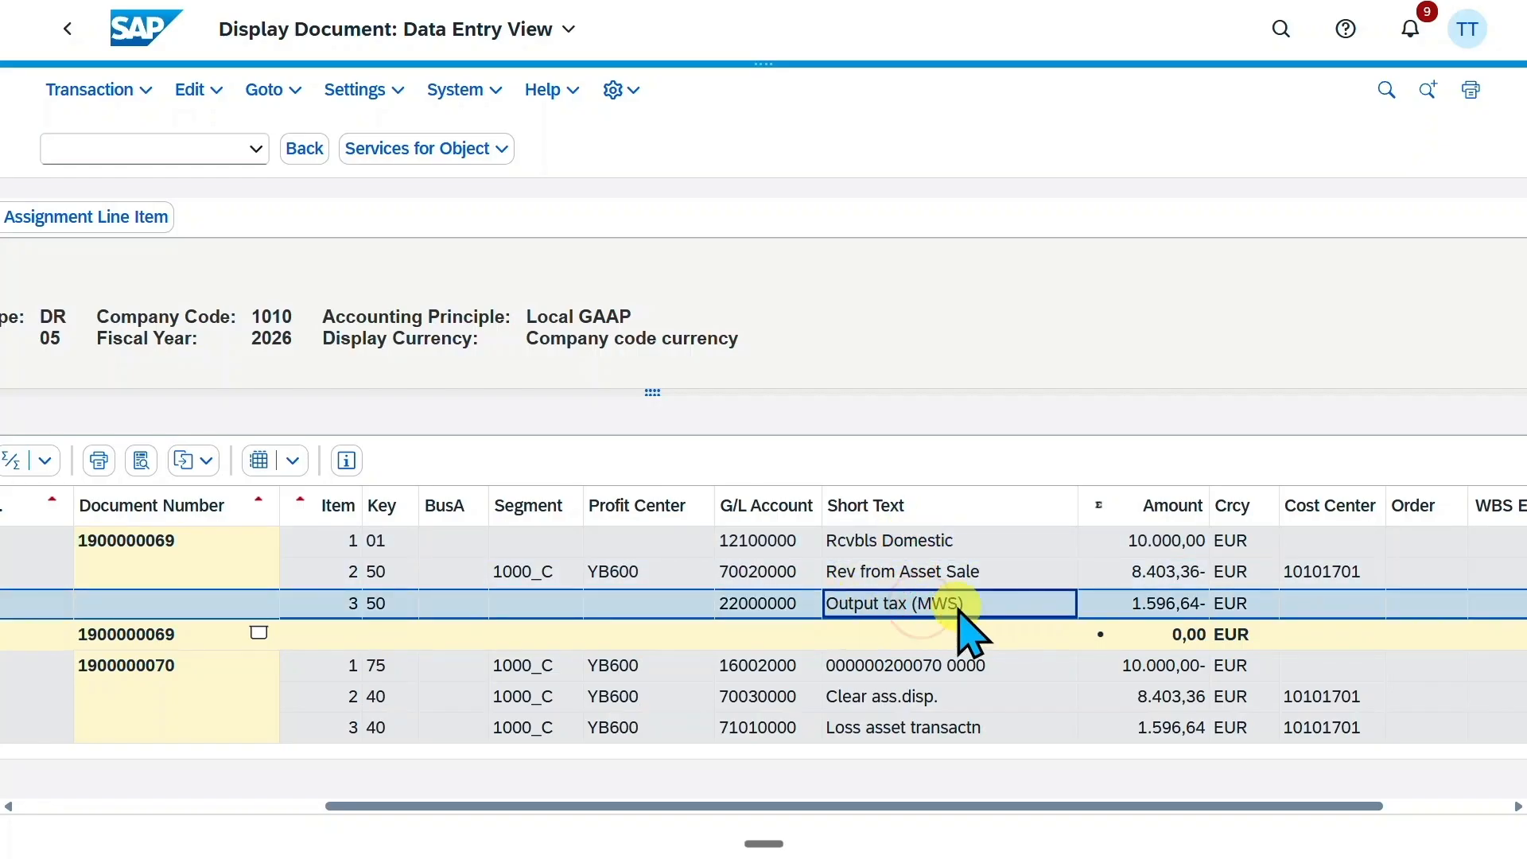
scroll(960, 612, "down", 1)
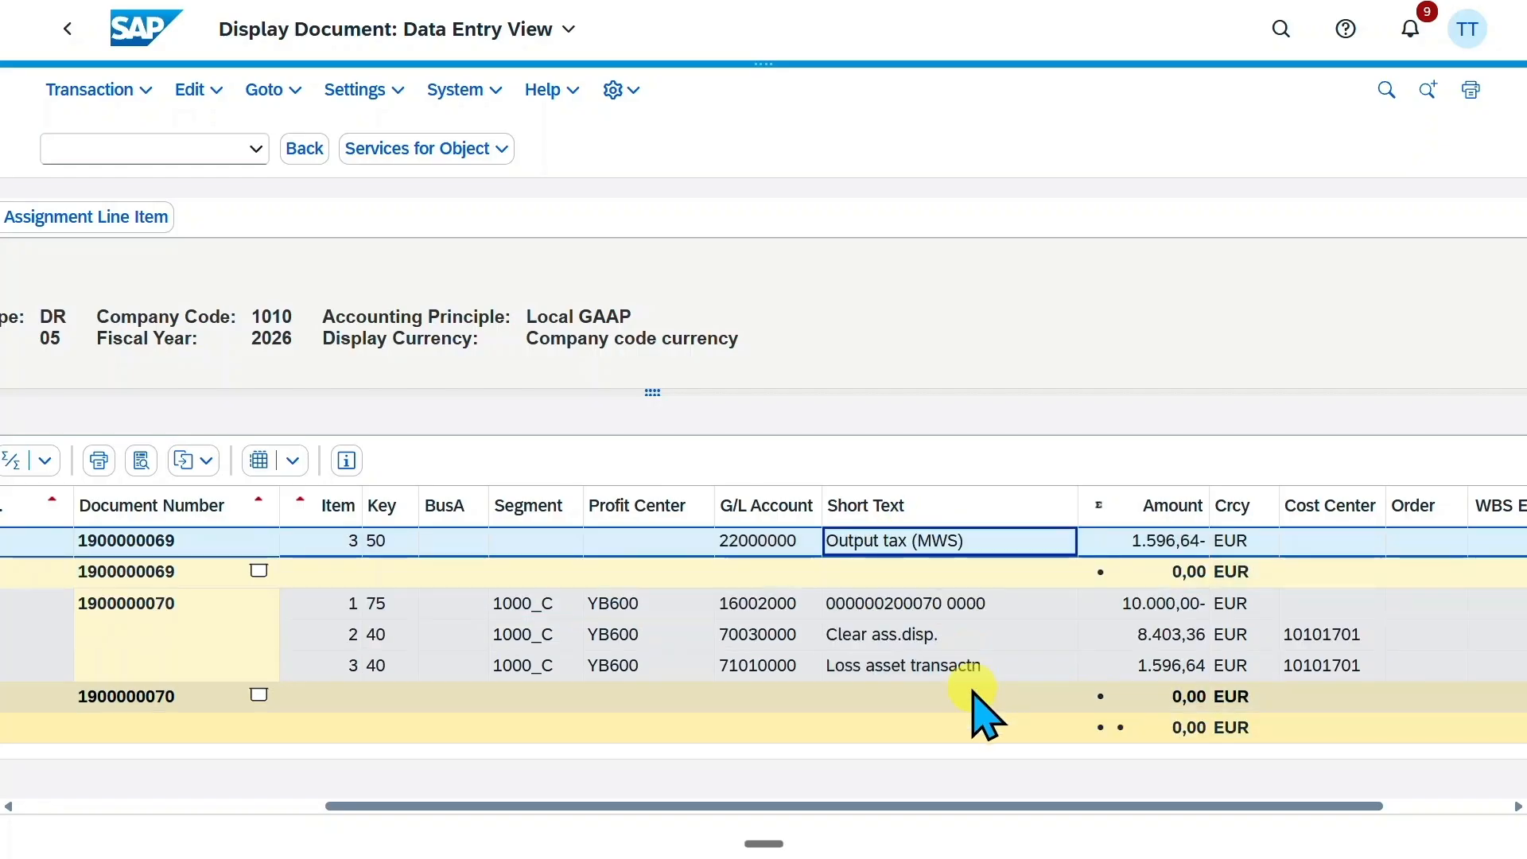
left_click(967, 604)
left_click(930, 632)
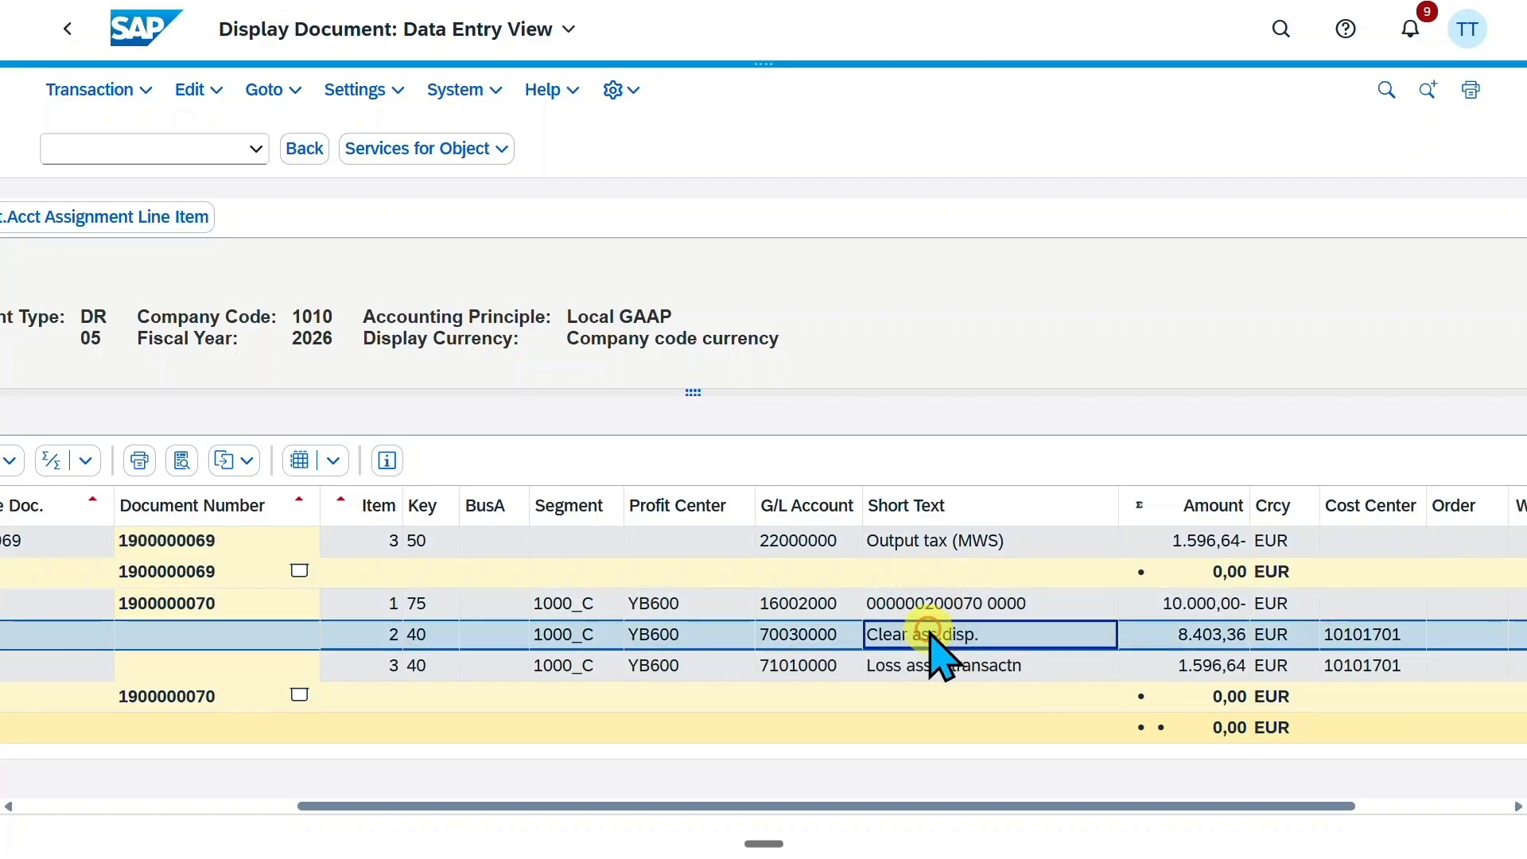